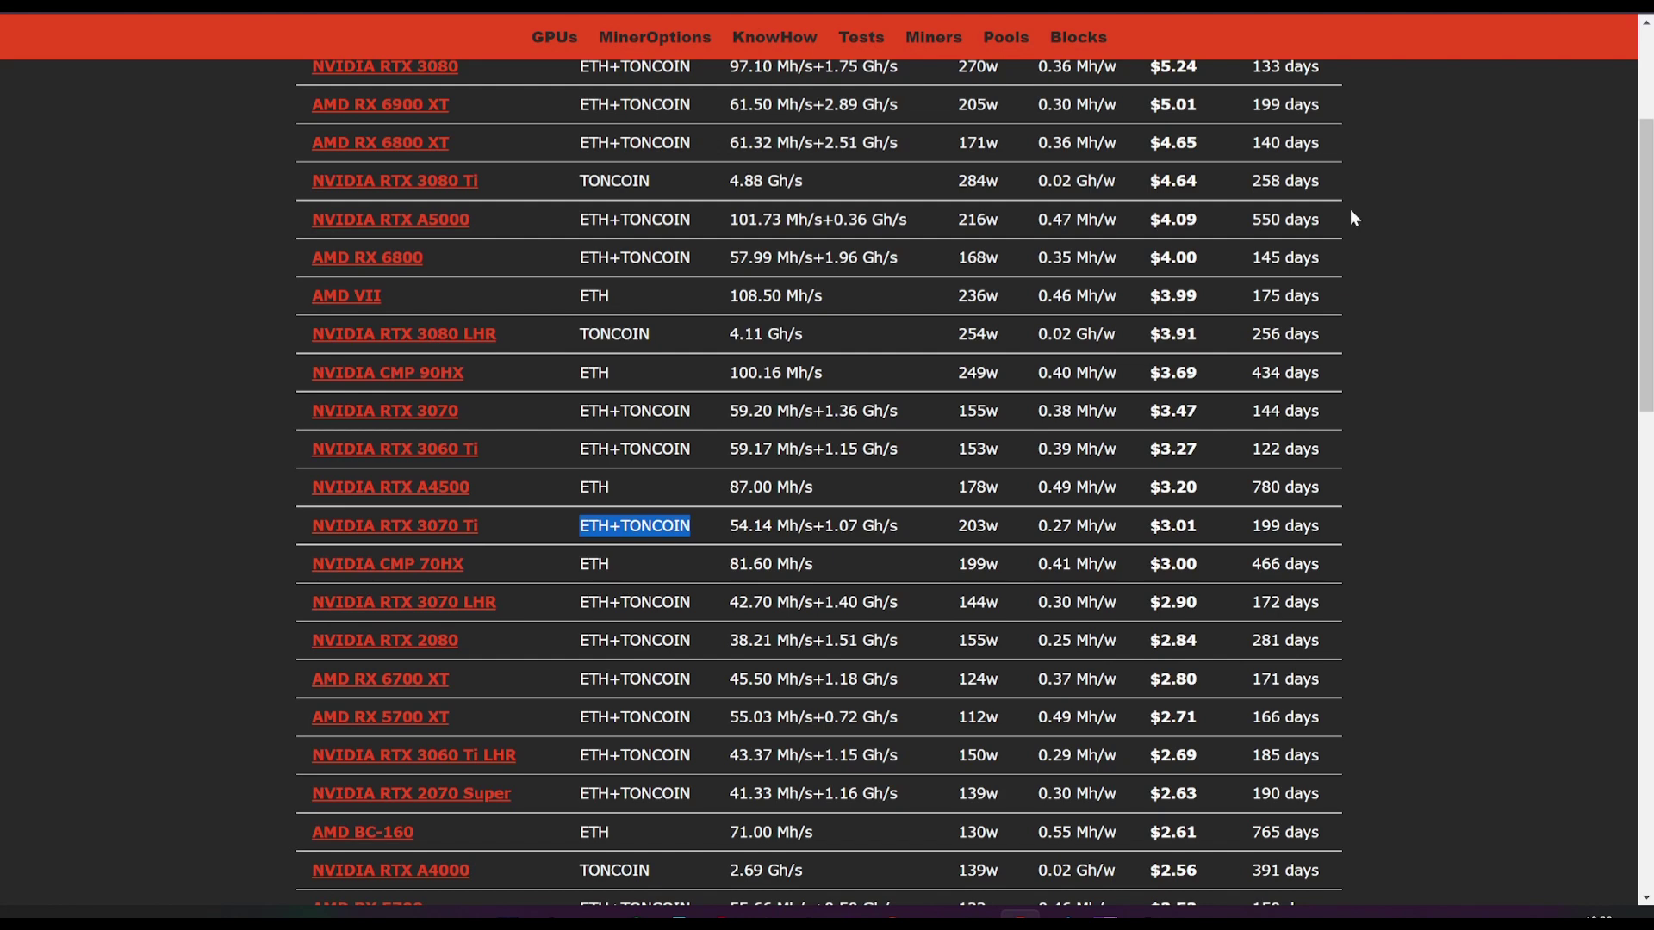
Step: Scroll through WORKER001's overview and highlight the ETH coin text in the GPU table
scroll(1029, 449, "up", 3)
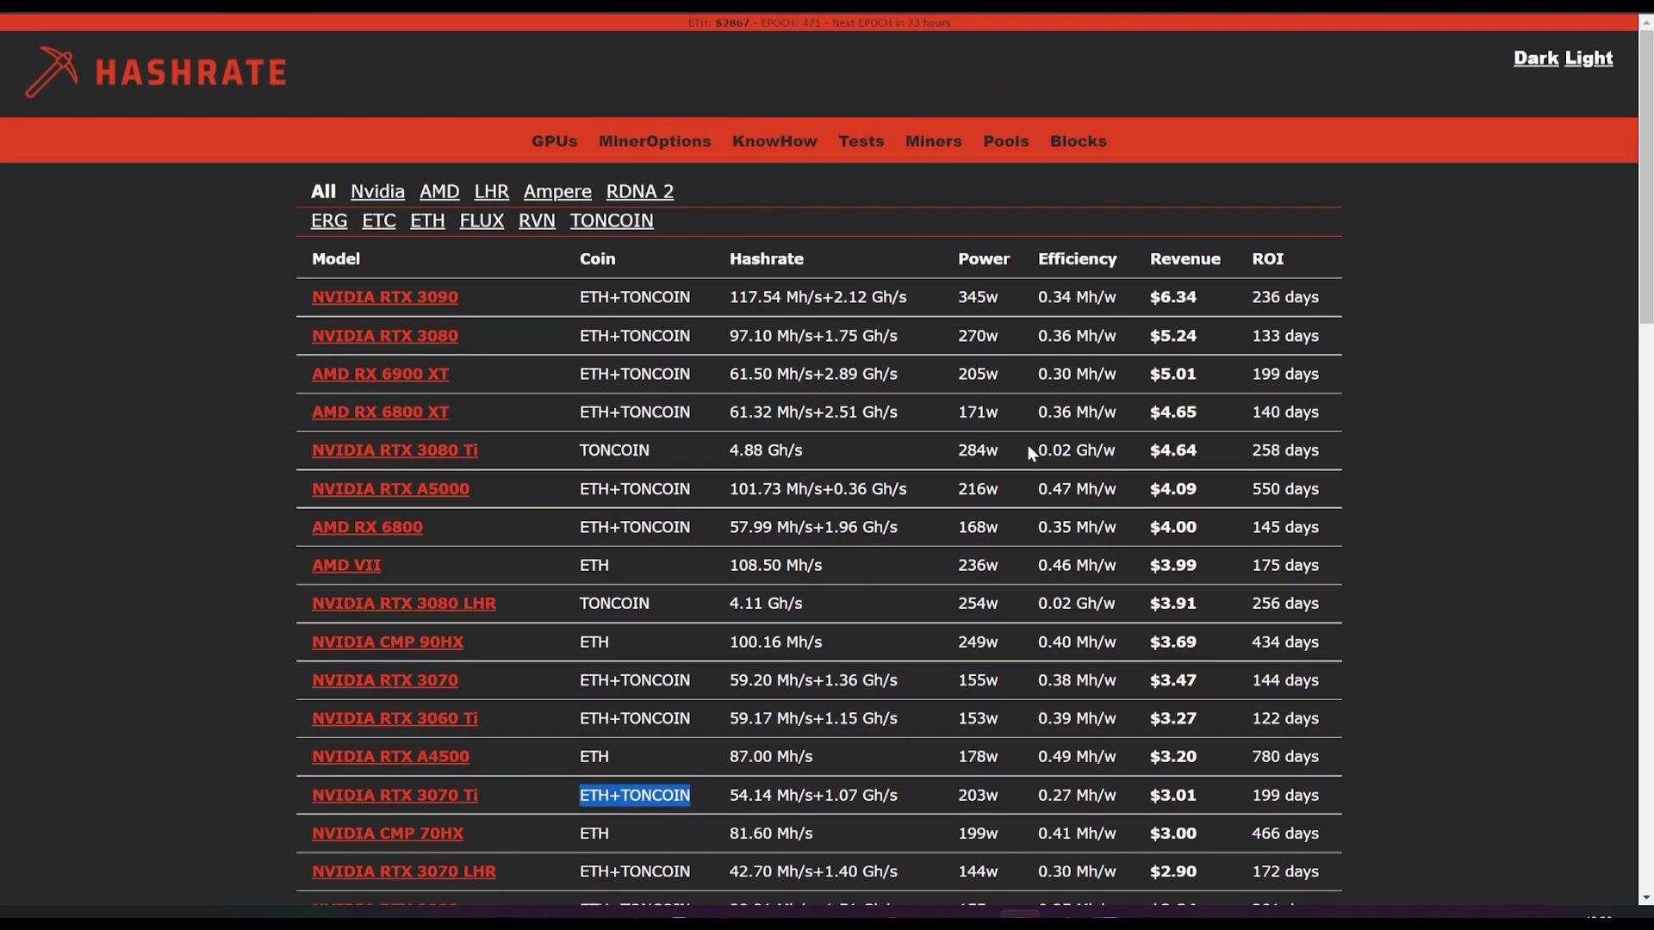
scroll(1009, 492, "down", 2)
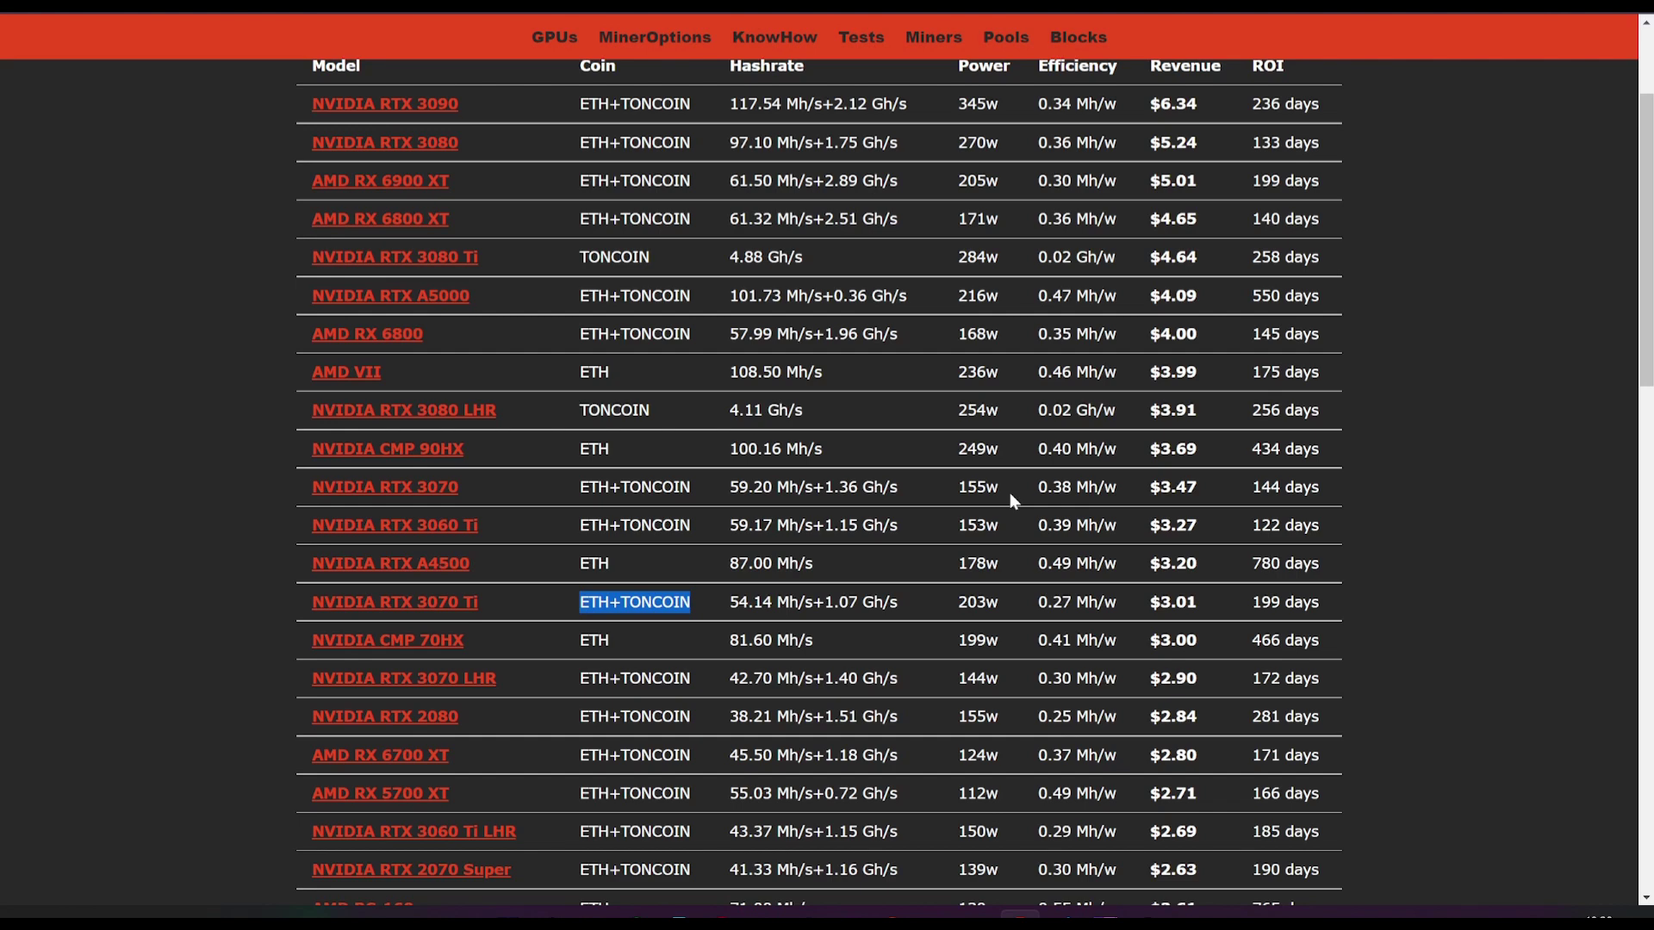
scroll(1009, 492, "up", 2)
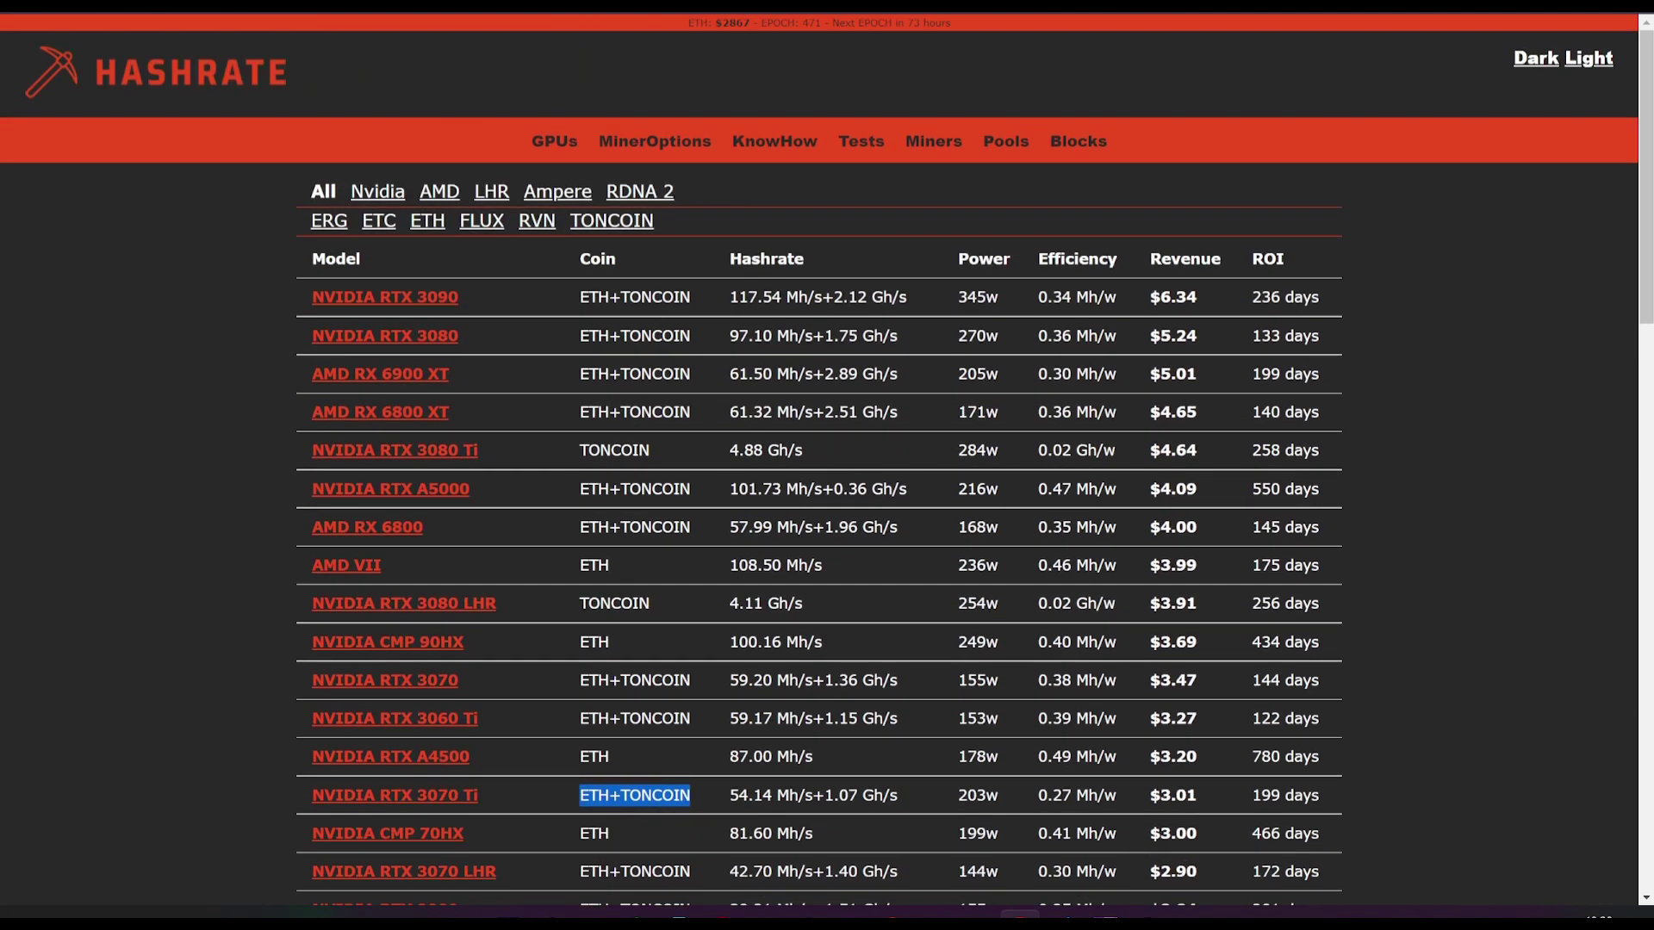
scroll(743, 508, "down", 2)
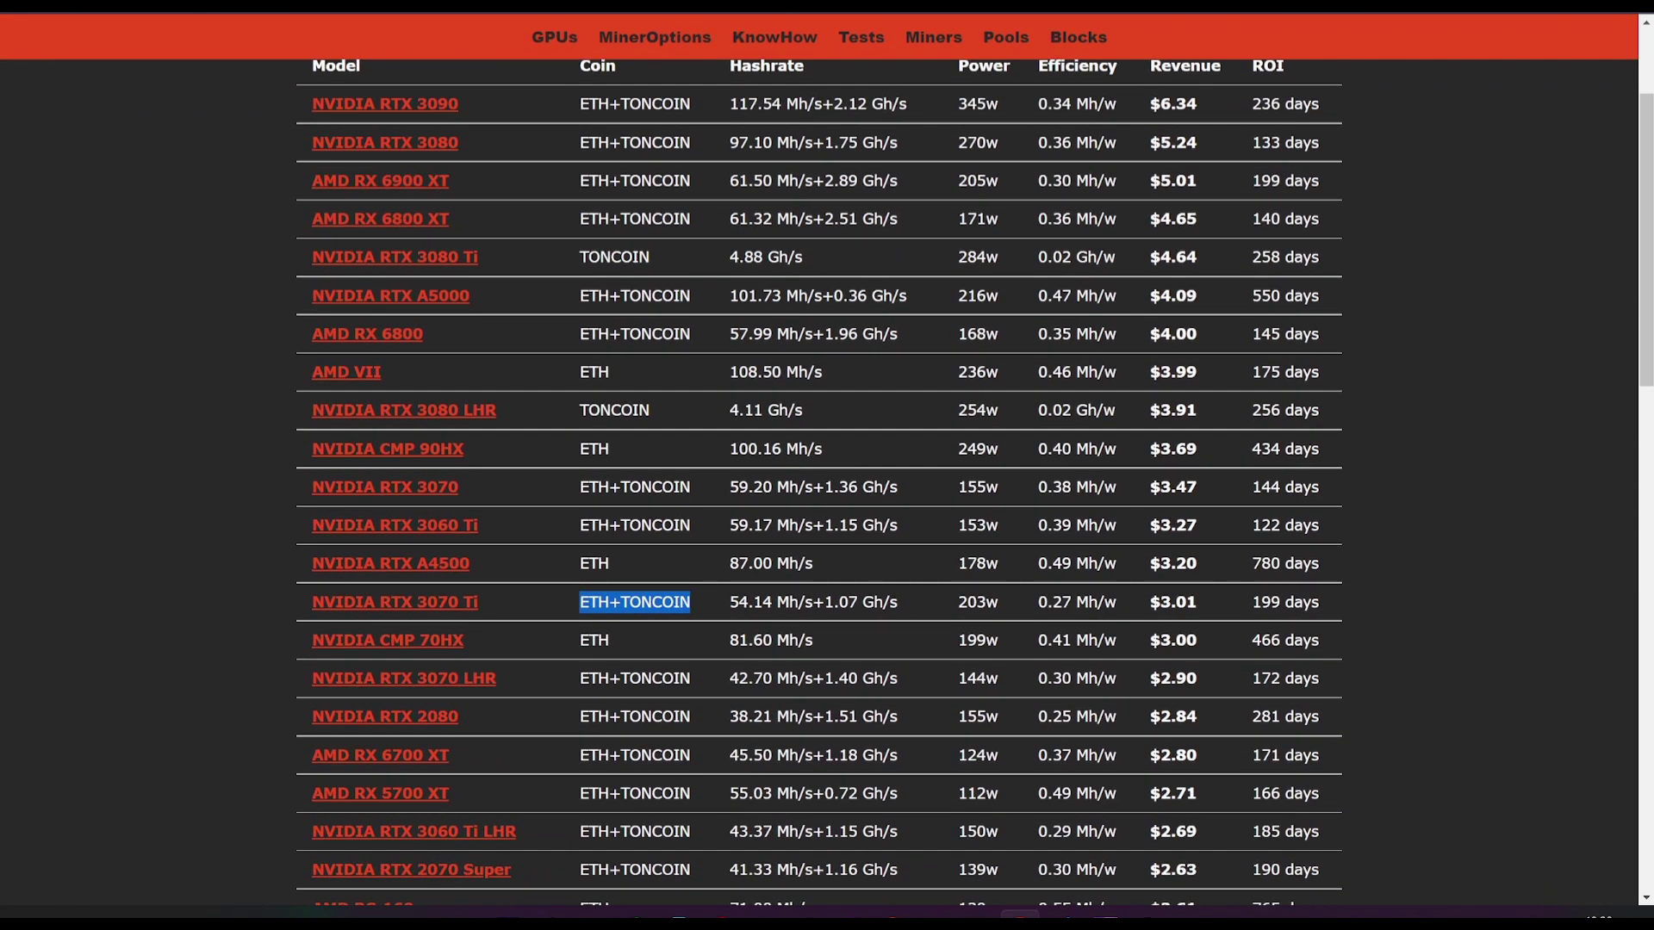
scroll(778, 457, "down", 3)
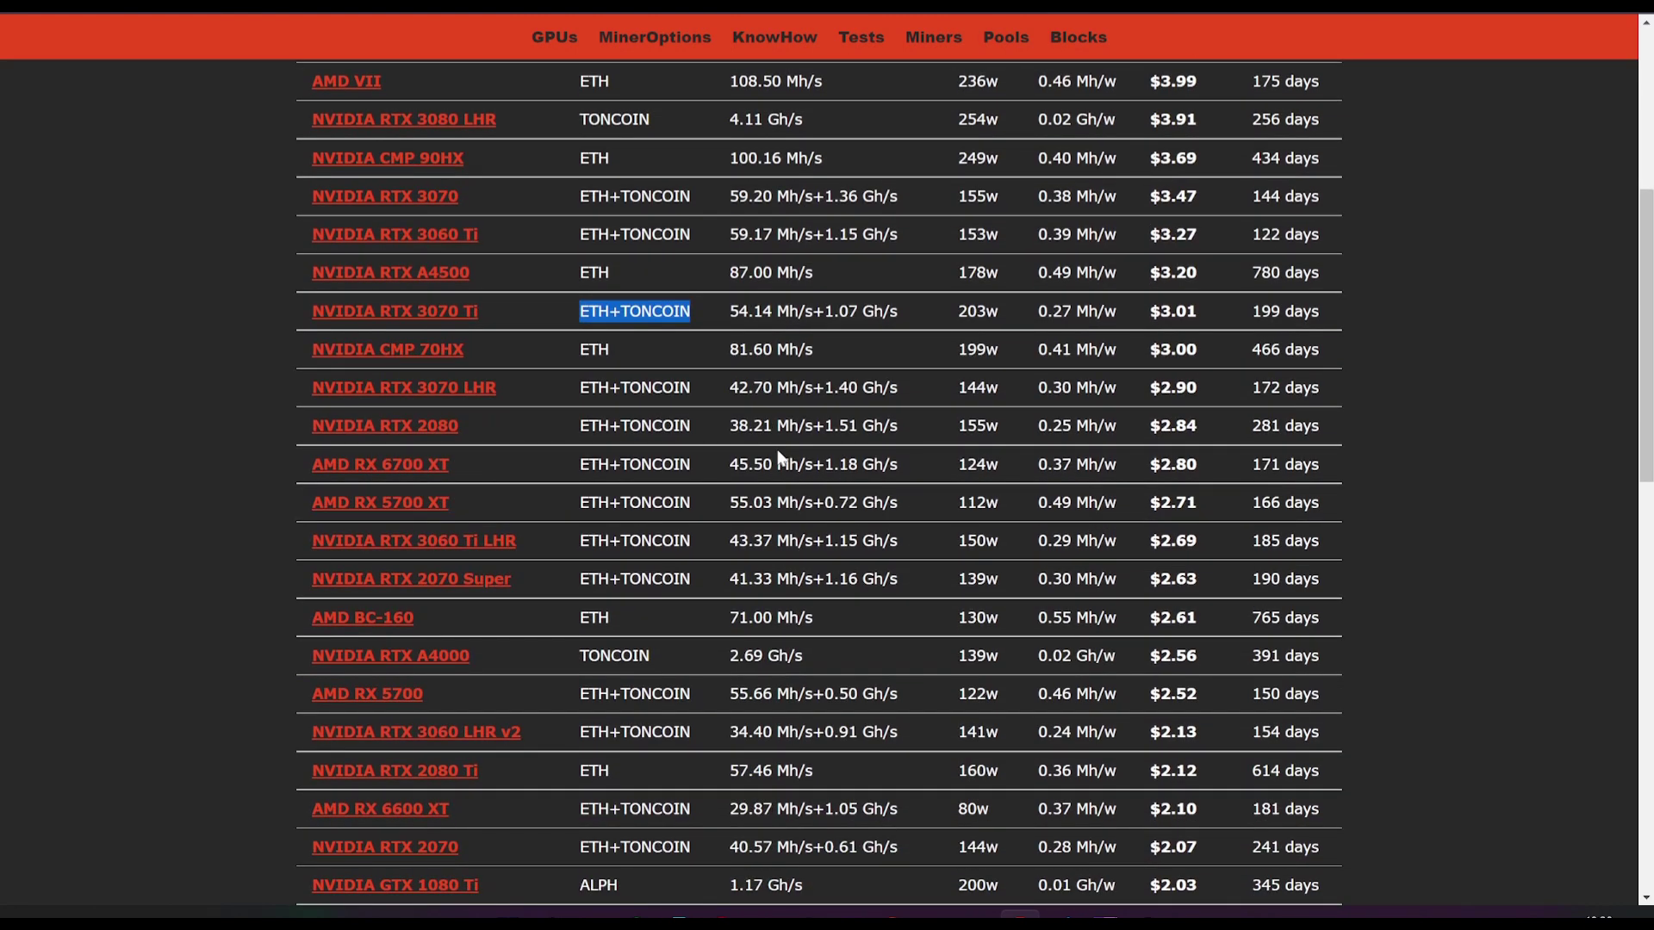
scroll(778, 456, "up", 2)
left_click_drag(646, 355, 466, 349)
left_click(491, 356)
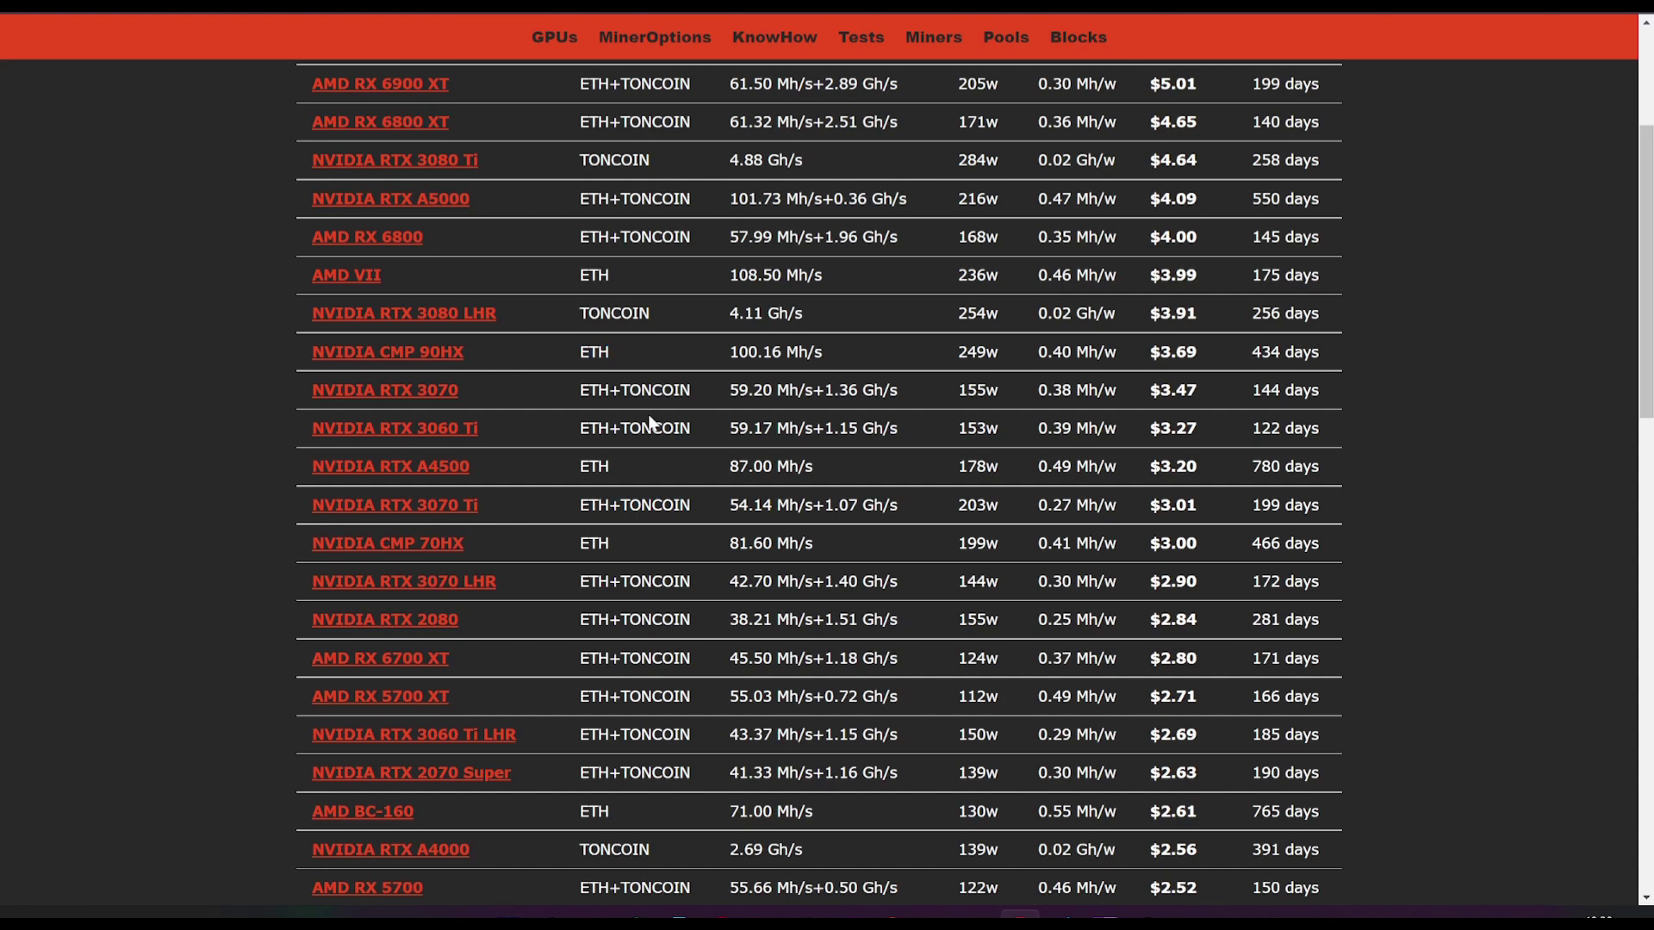
Step: Highlight the GTX 1080's TONCOIN coin and model name in the GPU table
scroll(637, 418, "down", 6)
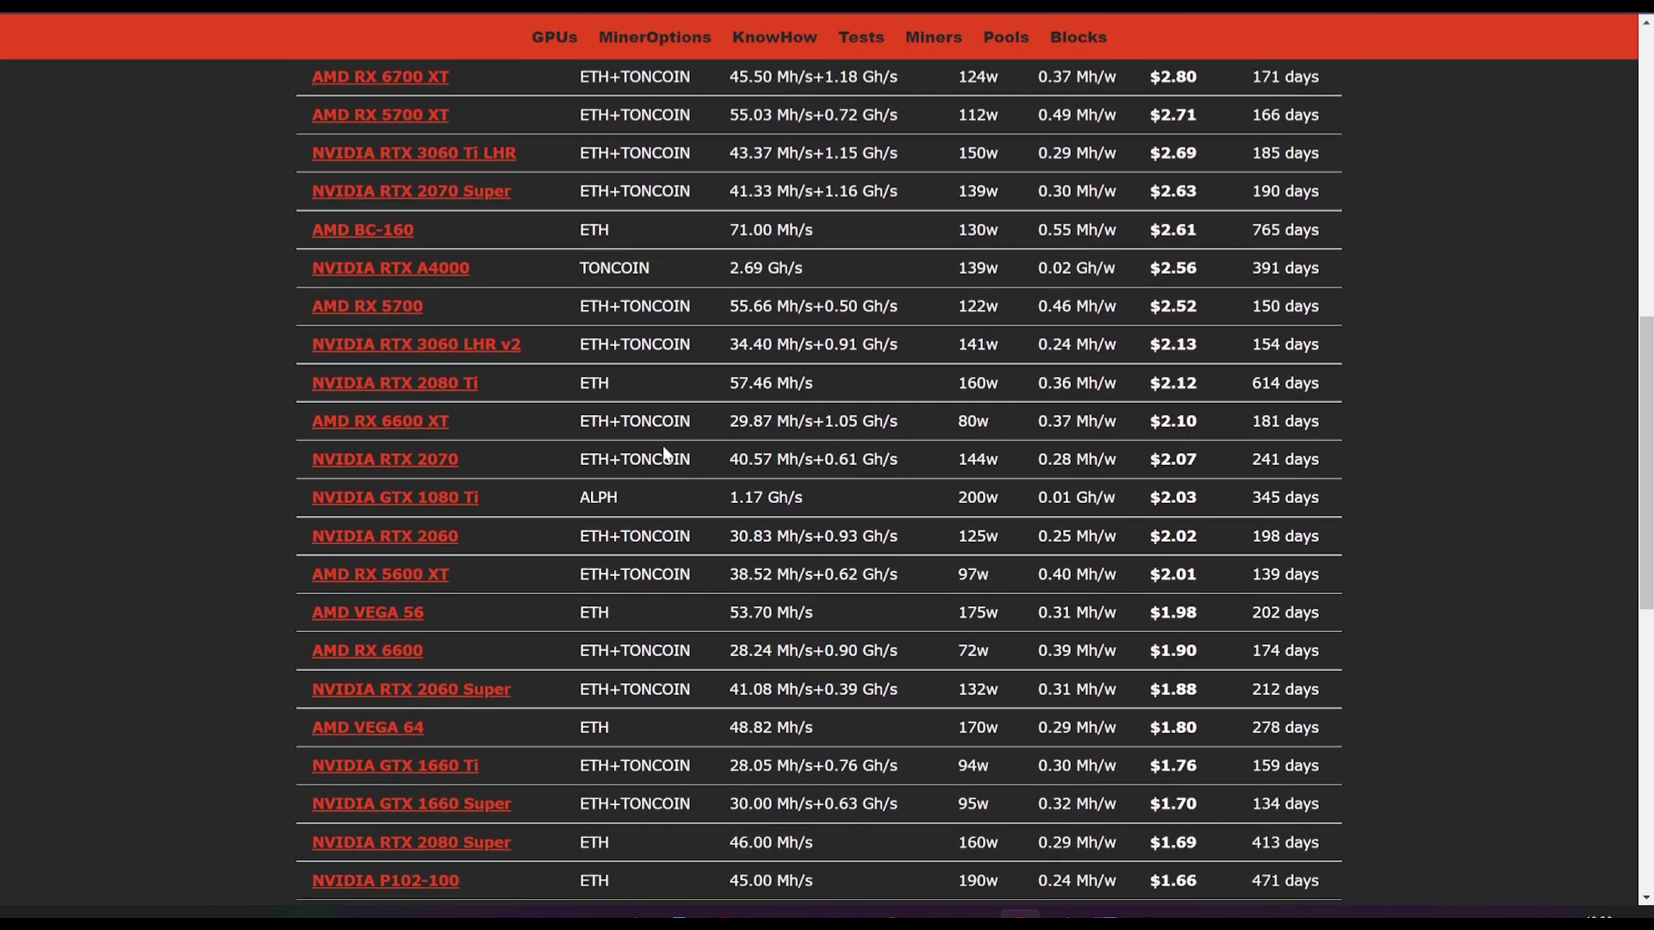
scroll(654, 526, "down", 4)
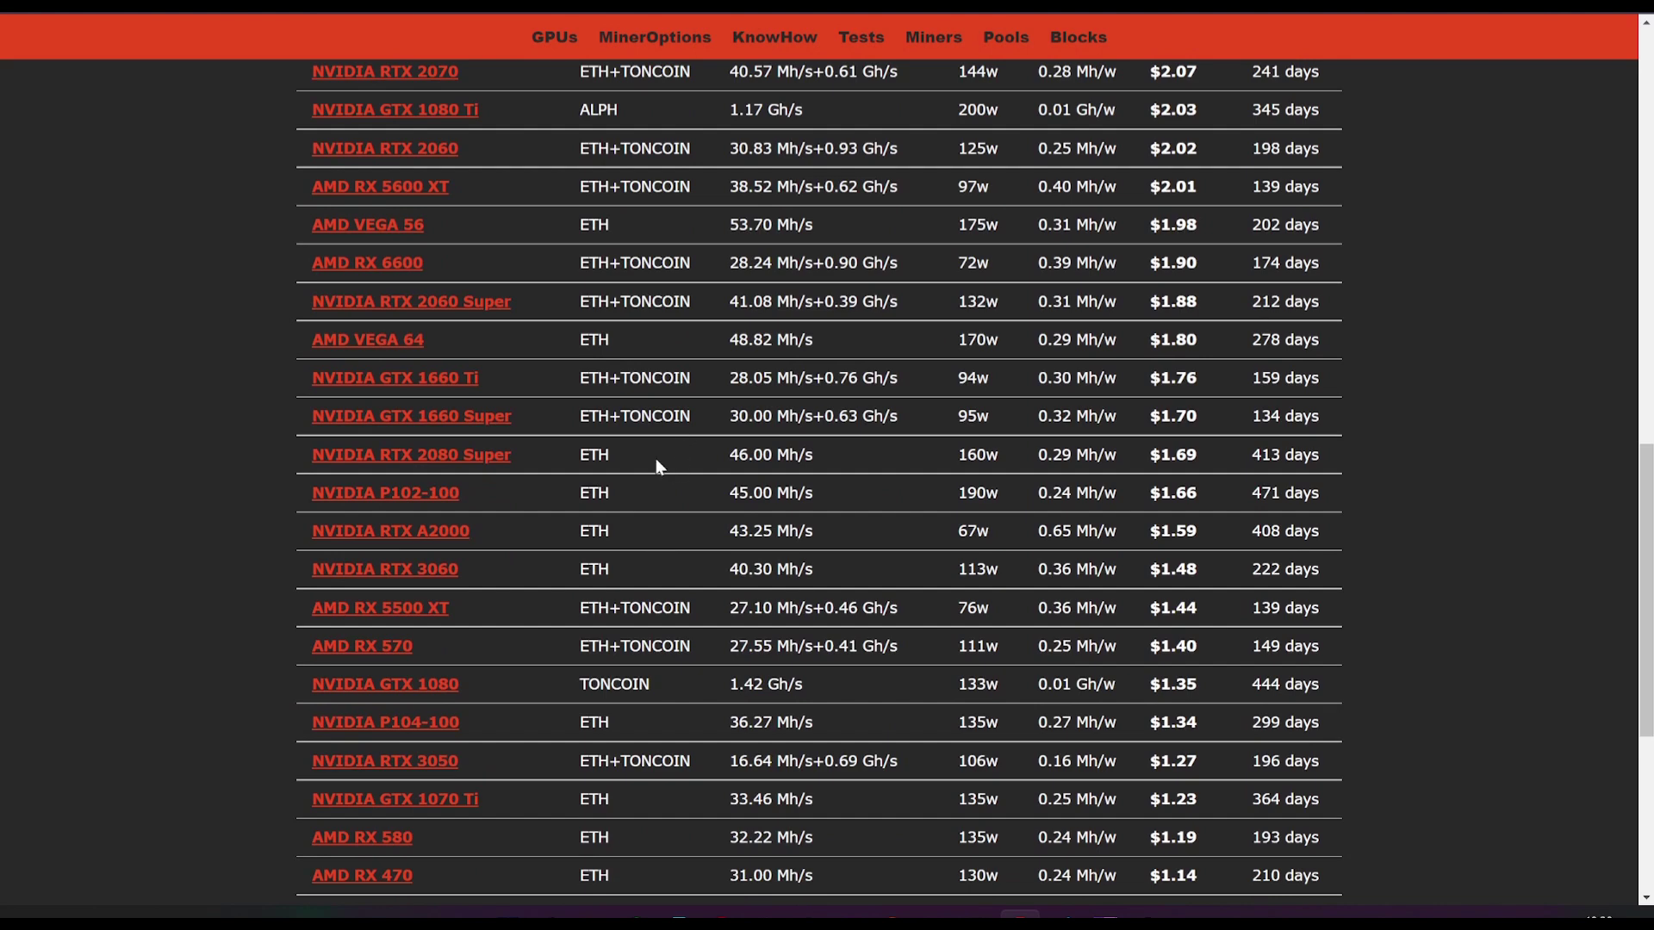
scroll(658, 484, "up", 1)
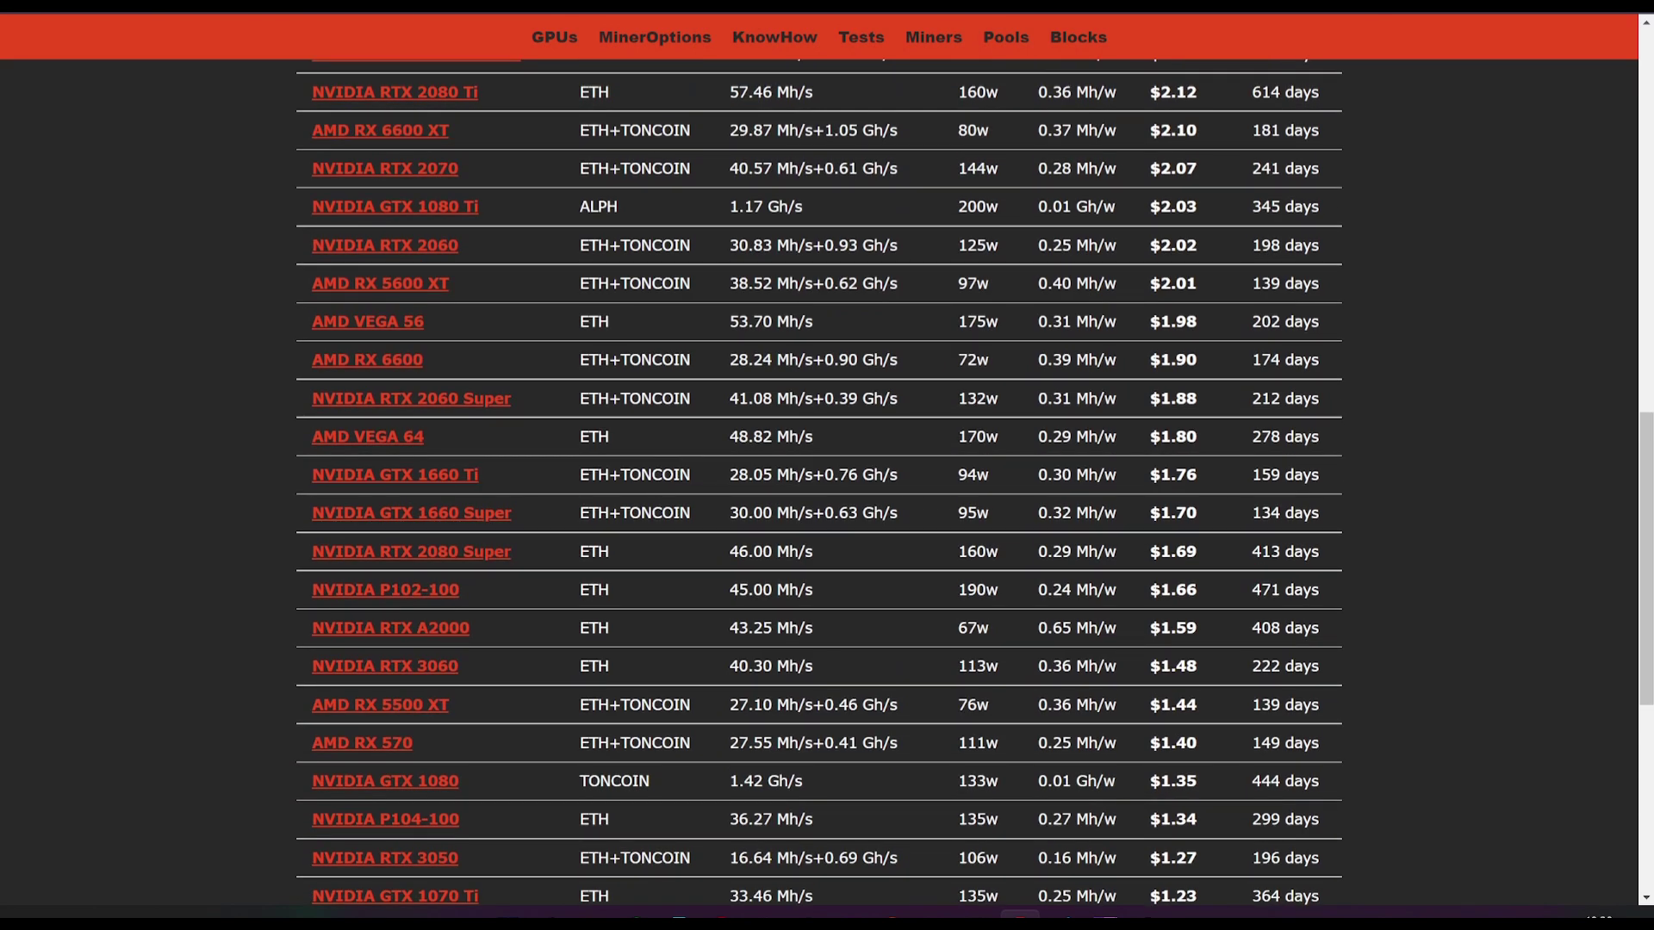
scroll(818, 483, "down", 3)
left_click_drag(673, 498, 600, 491)
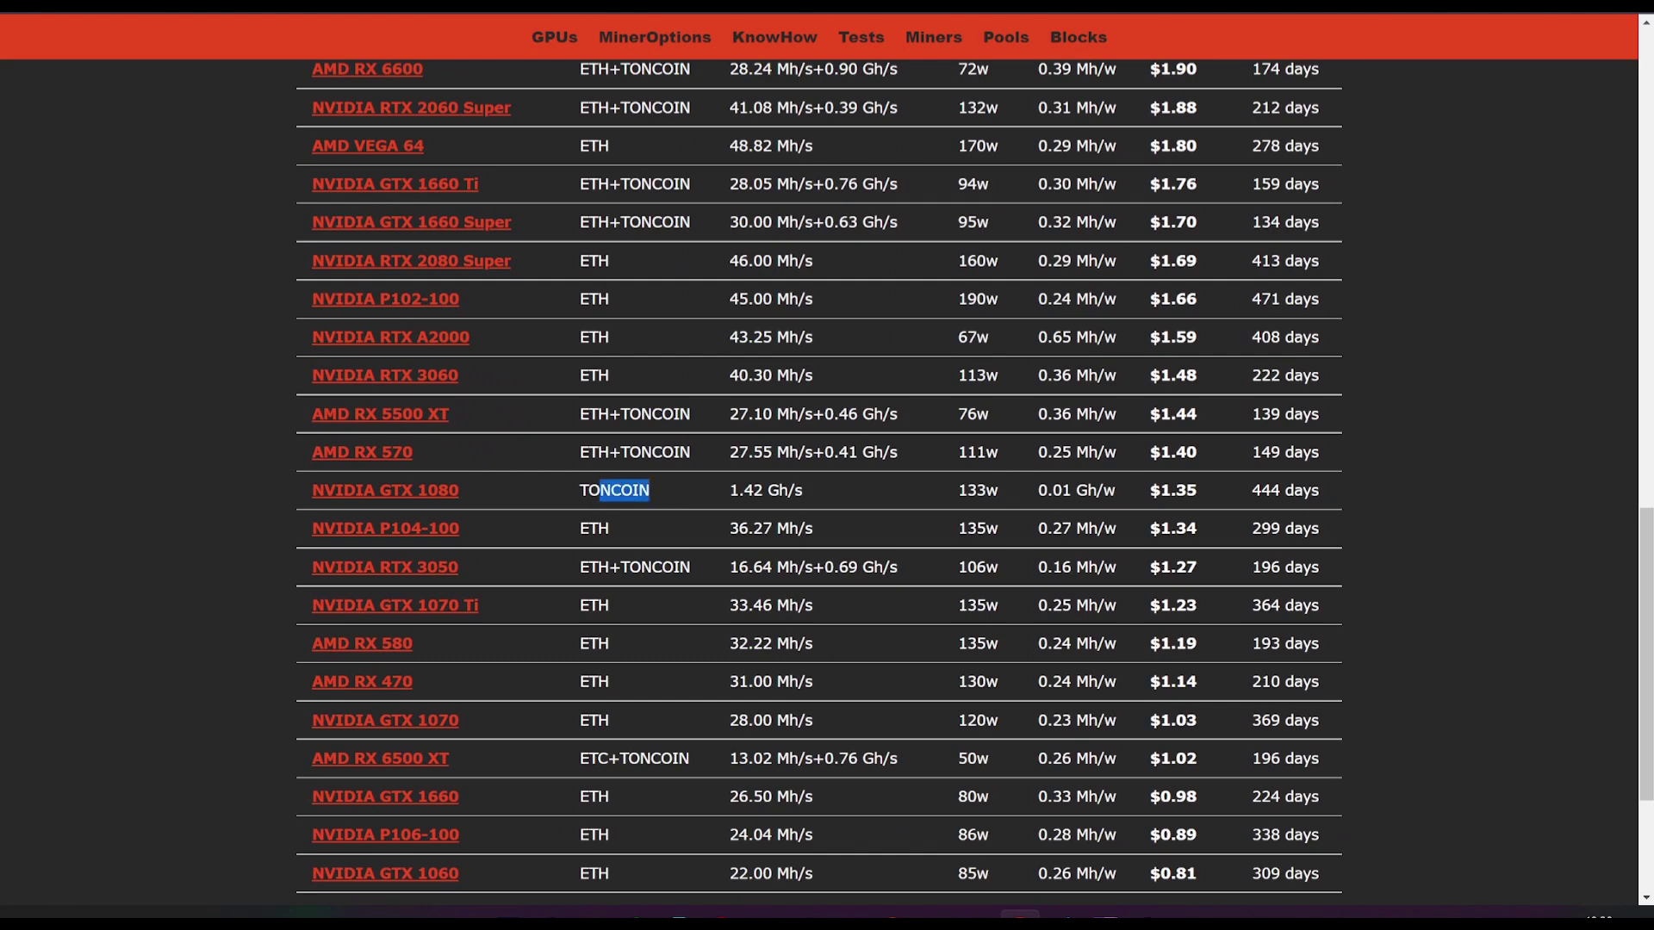
left_click_drag(471, 495, 363, 491)
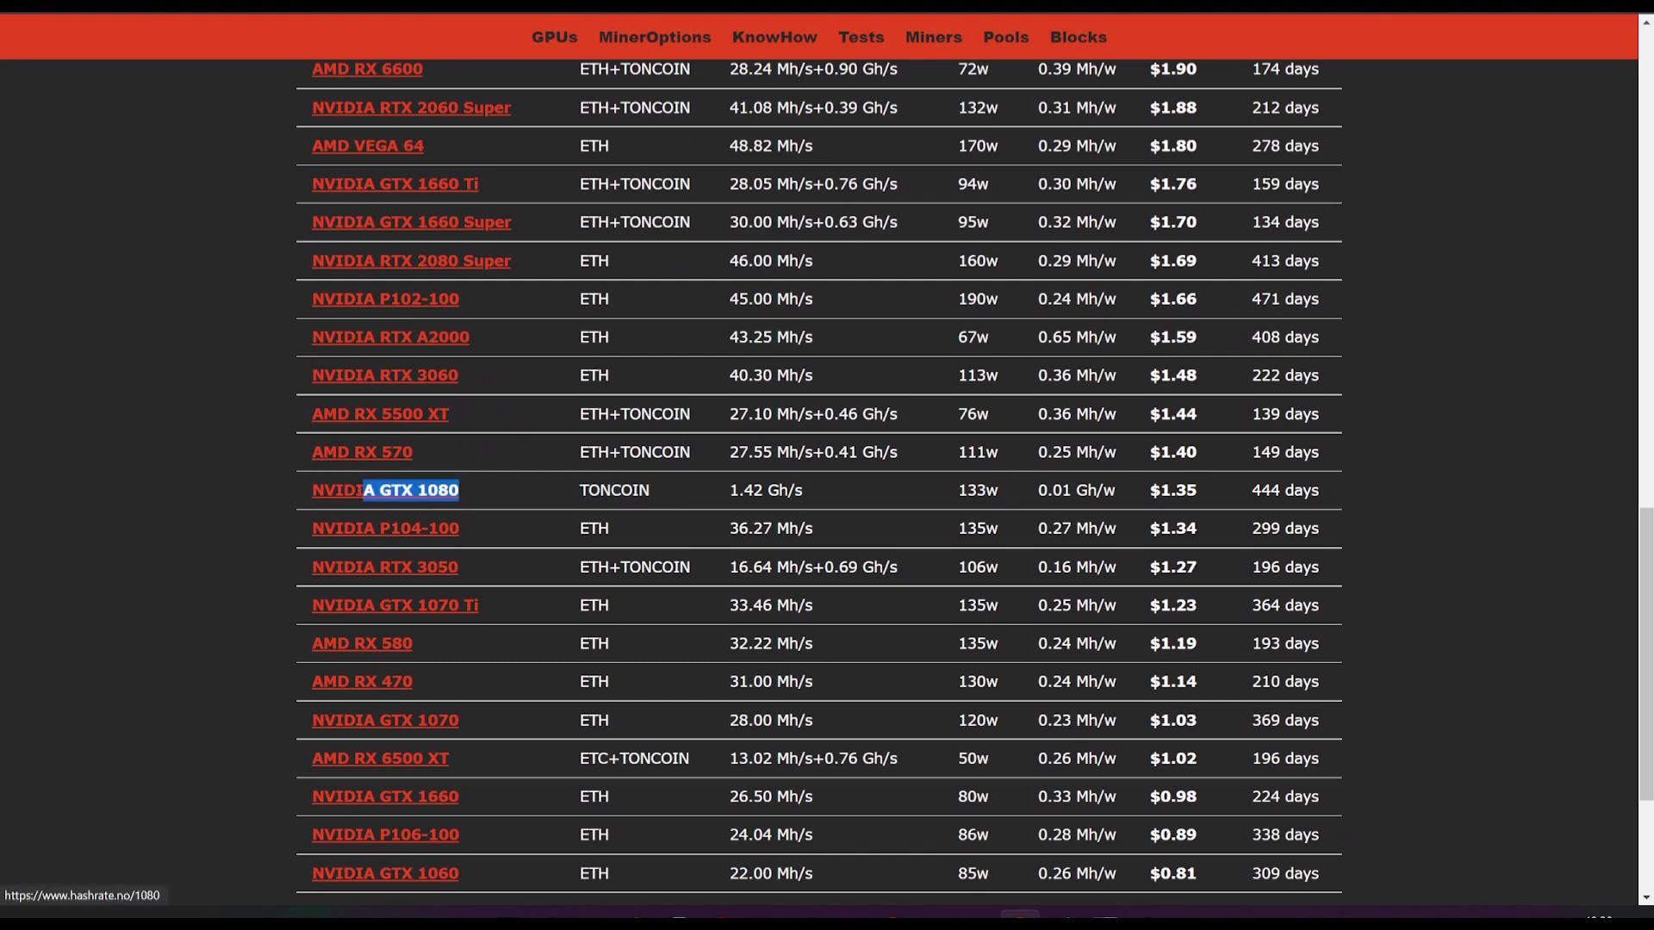
left_click_drag(661, 493, 580, 491)
Step: Check GPU temperatures, marking GPU 3's 78° and GPU 1's 66°
scroll(620, 500, "up", 2)
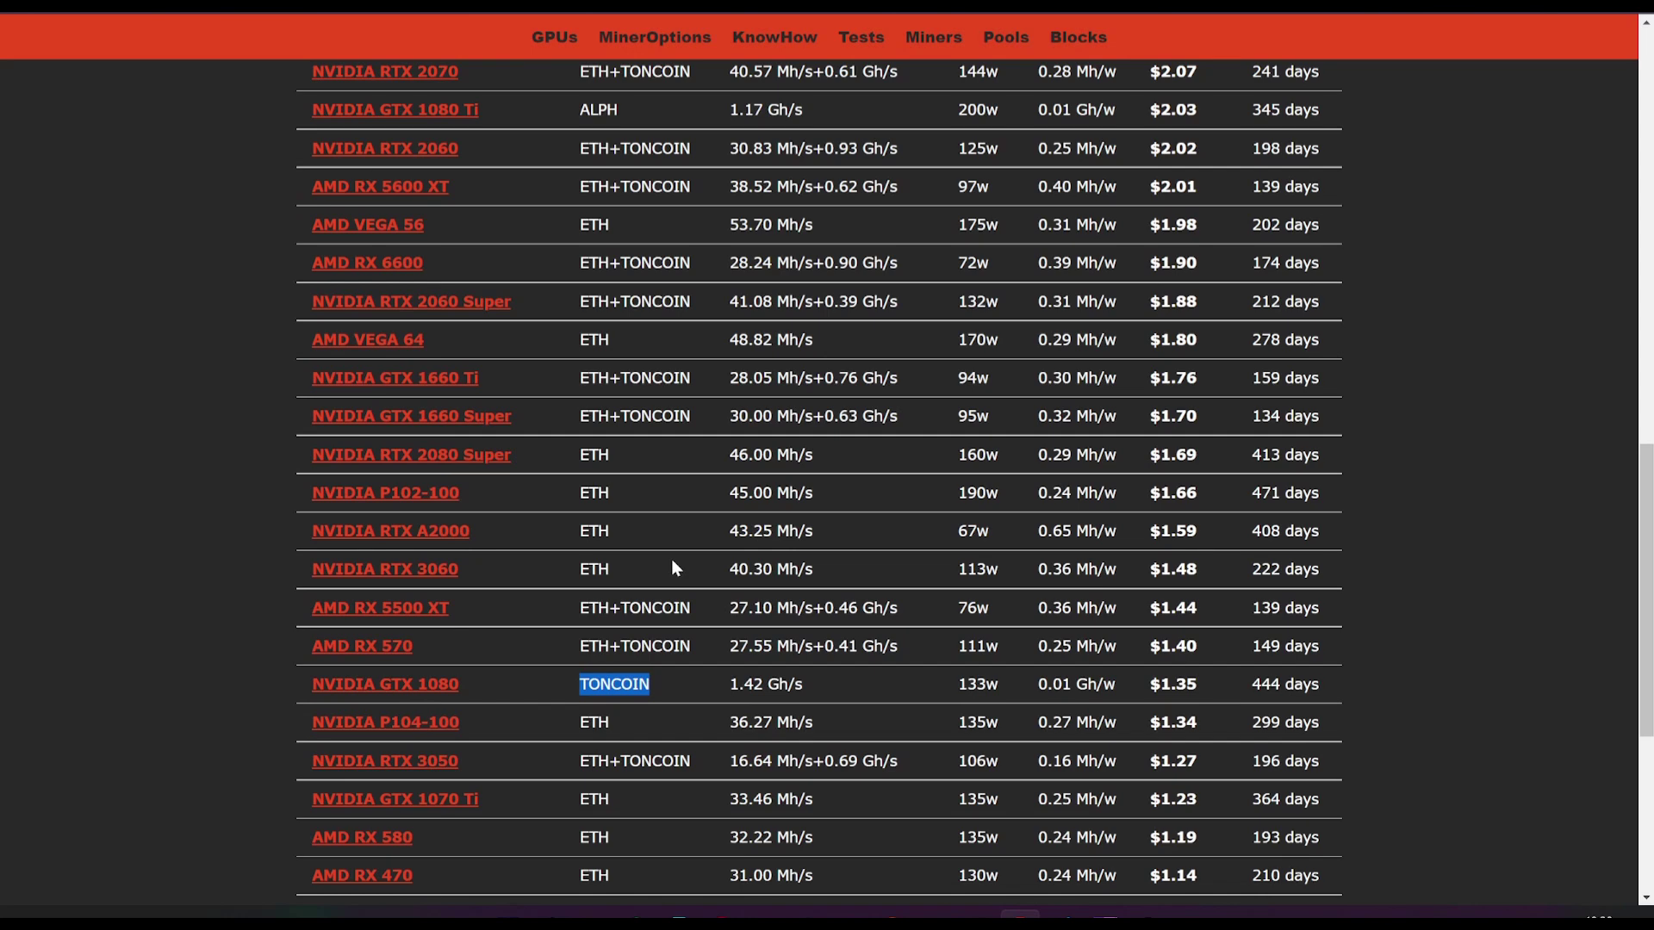
scroll(673, 562, "up", 8)
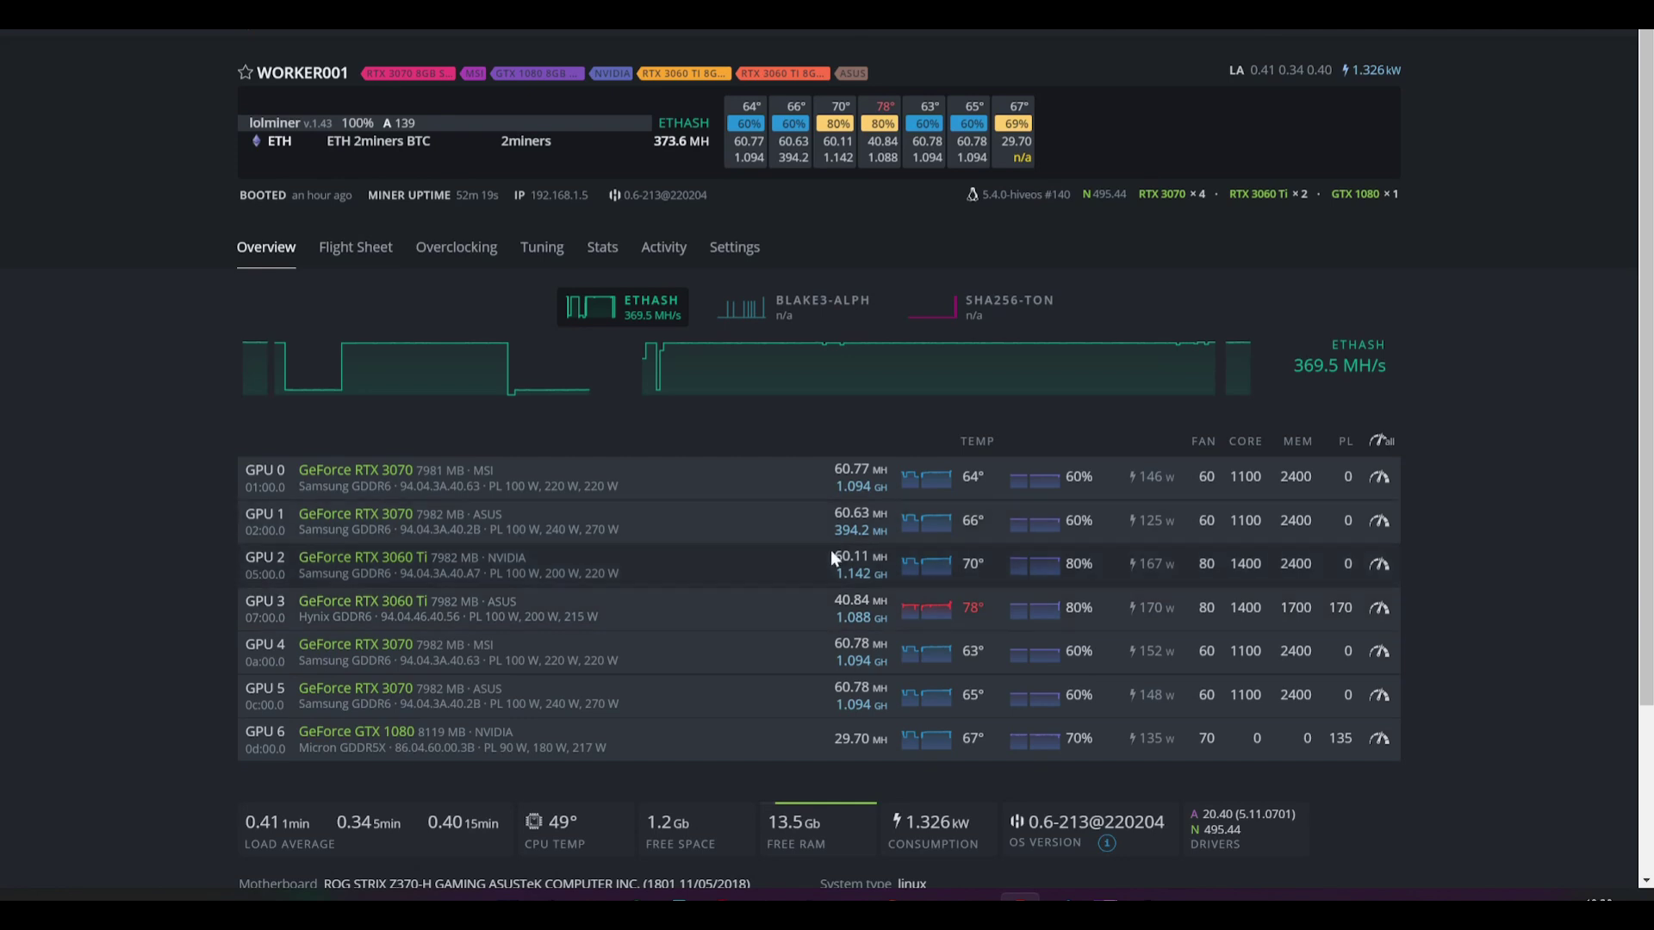
scroll(834, 535, "down", 1)
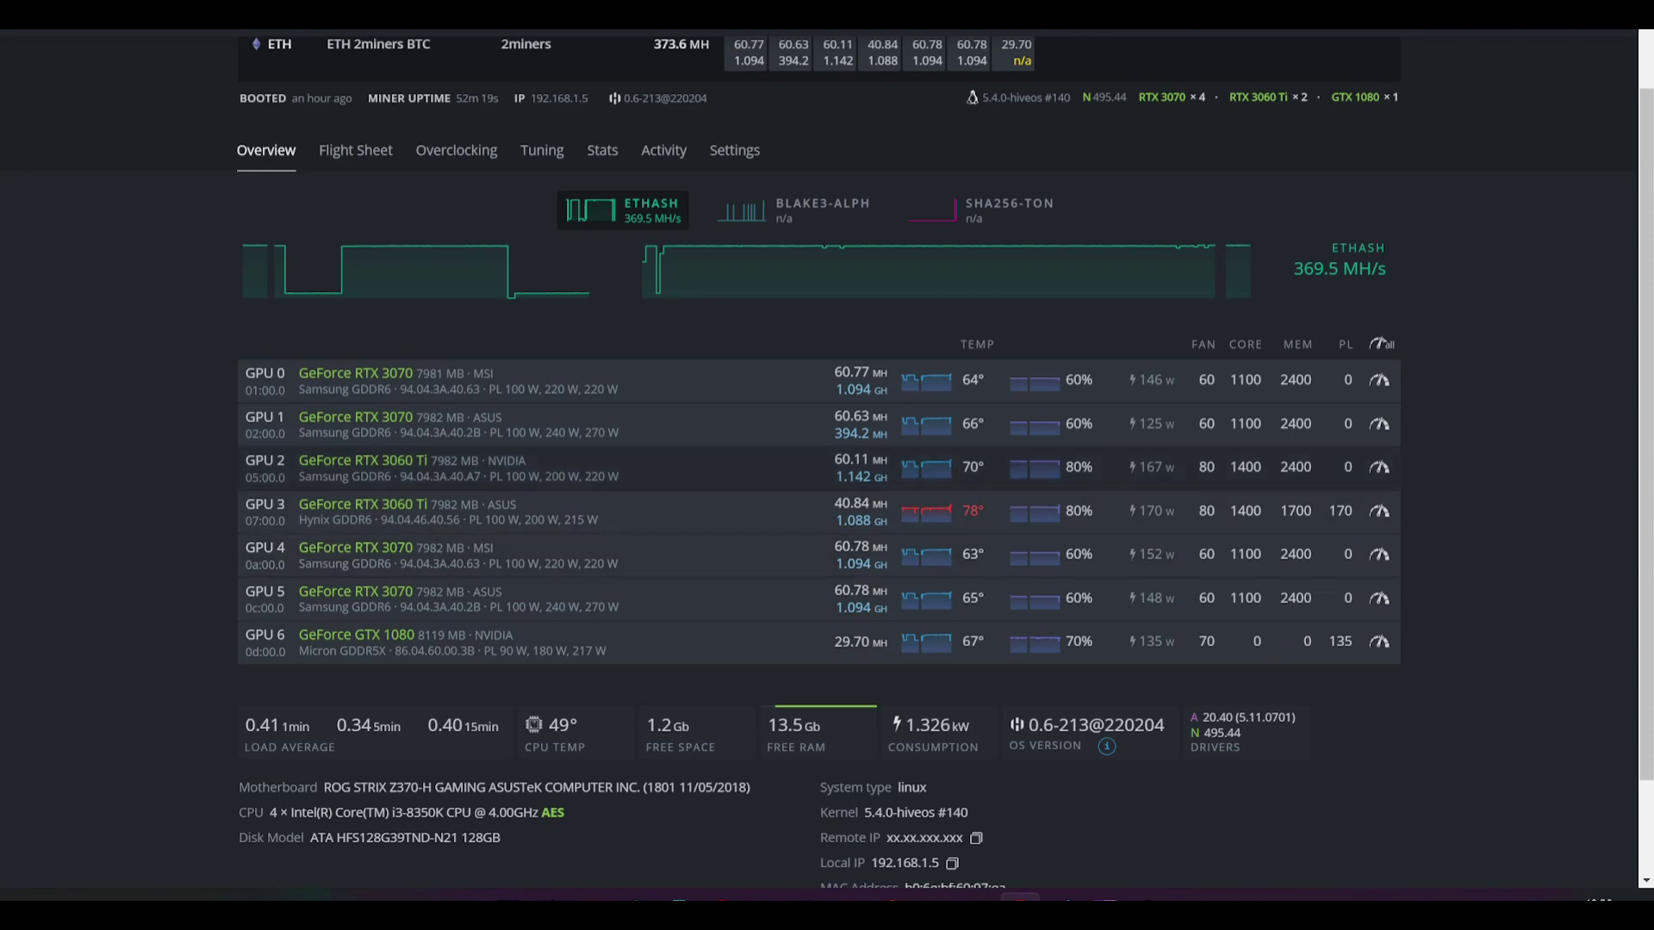
double_click(974, 510)
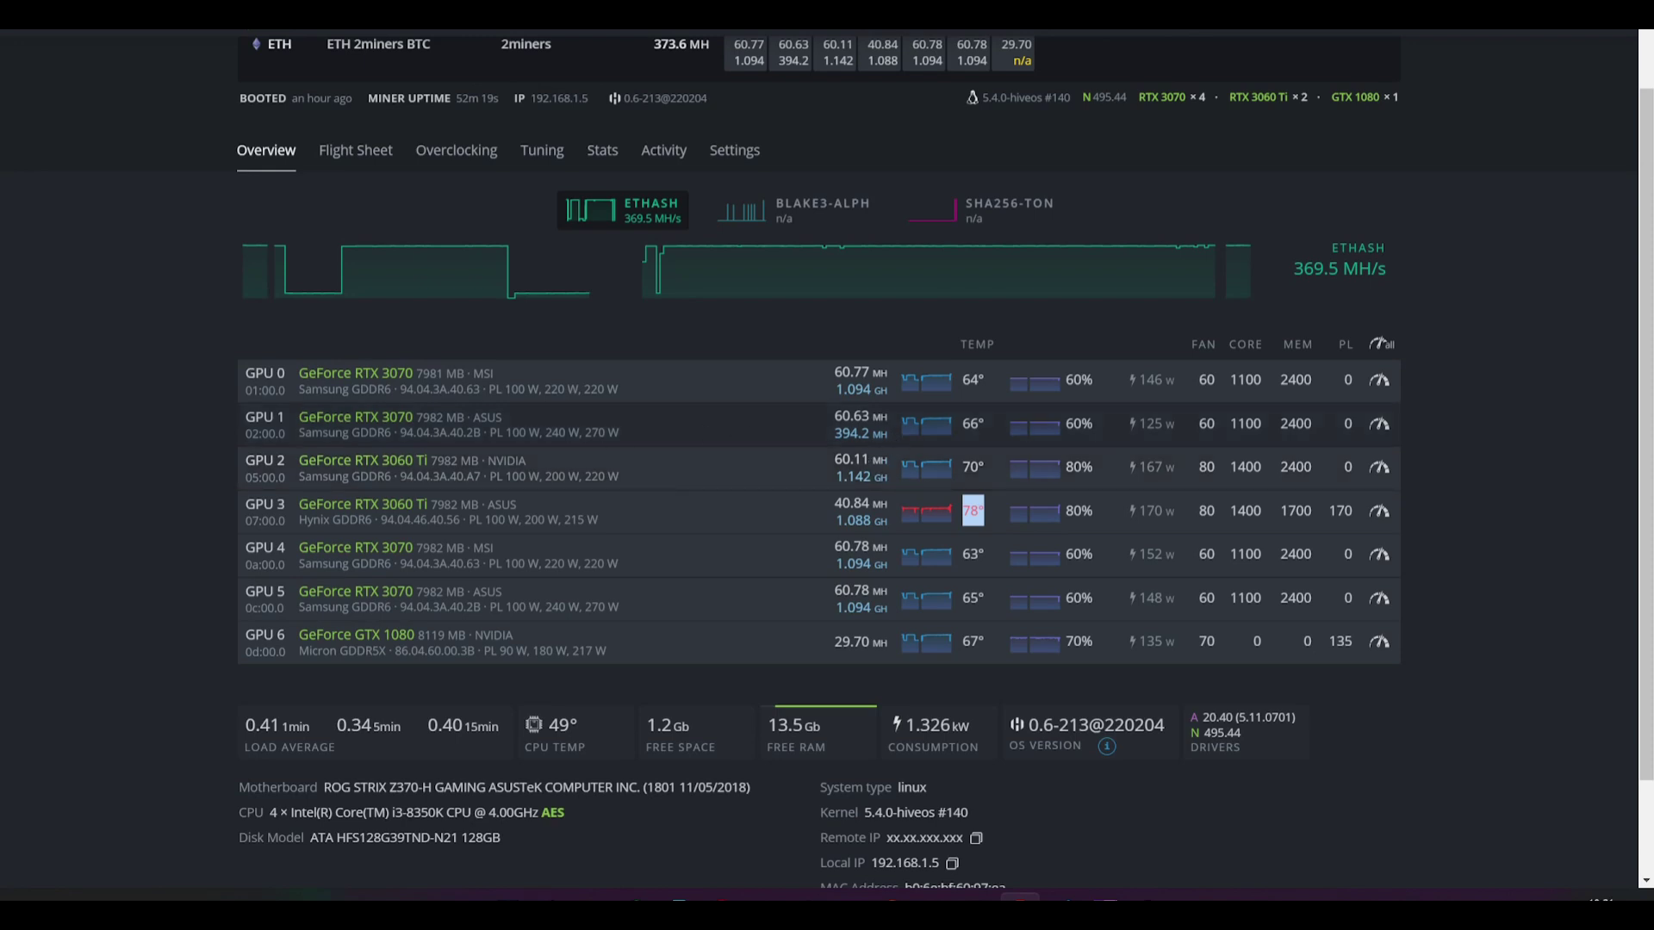
double_click(965, 426)
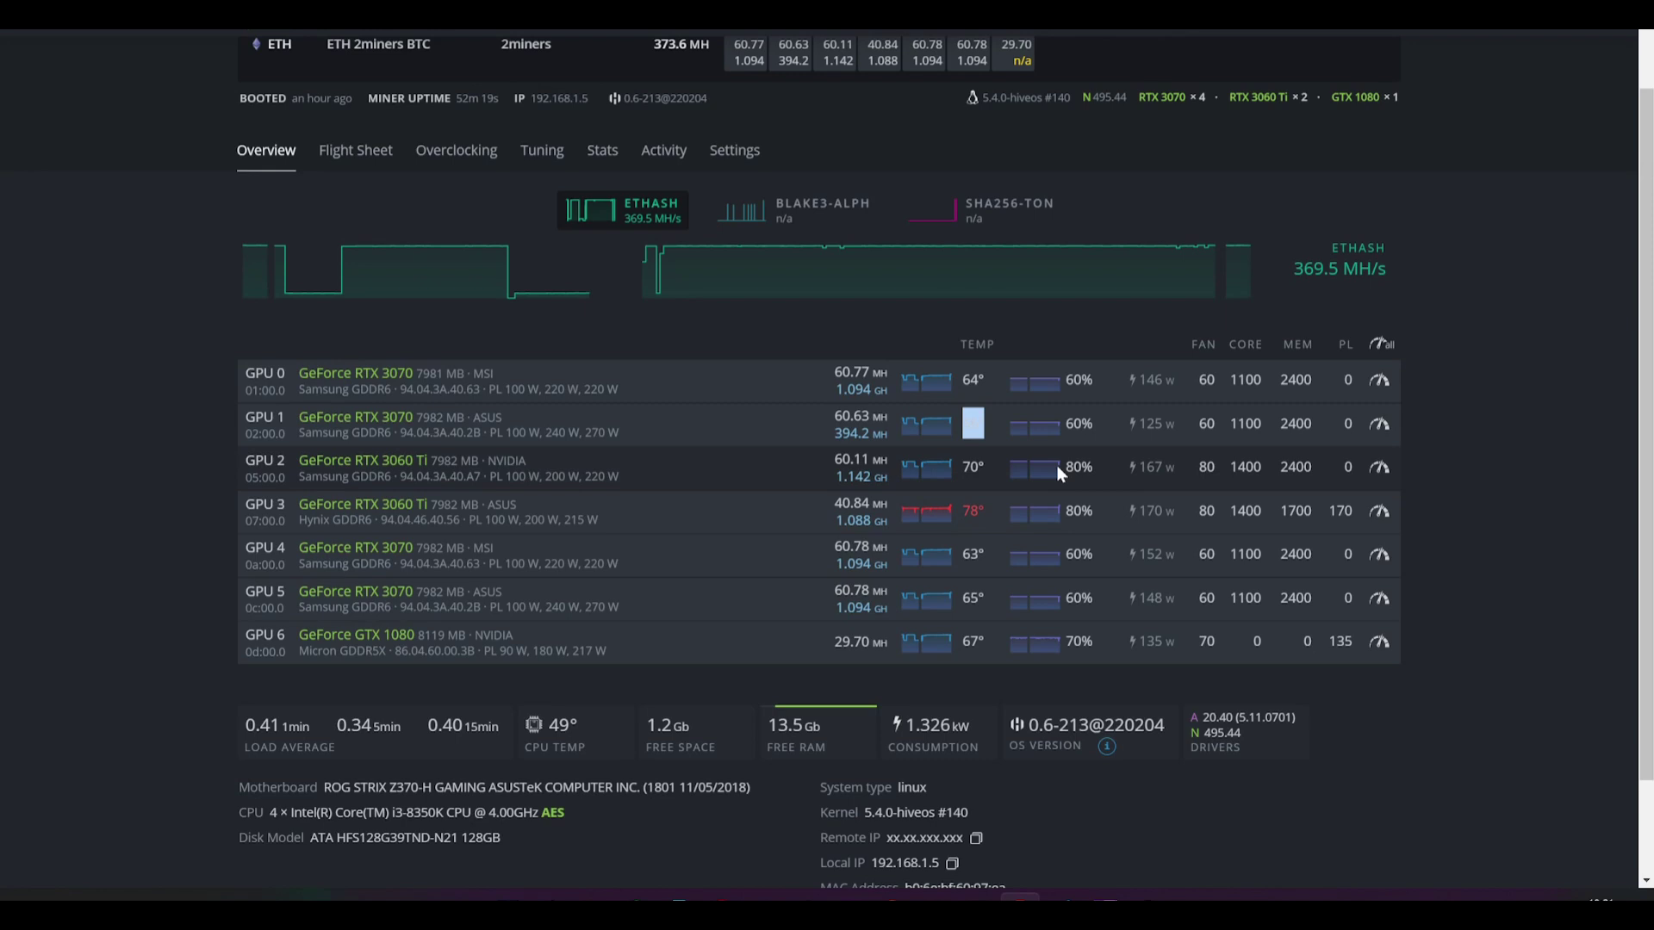
left_click(453, 34)
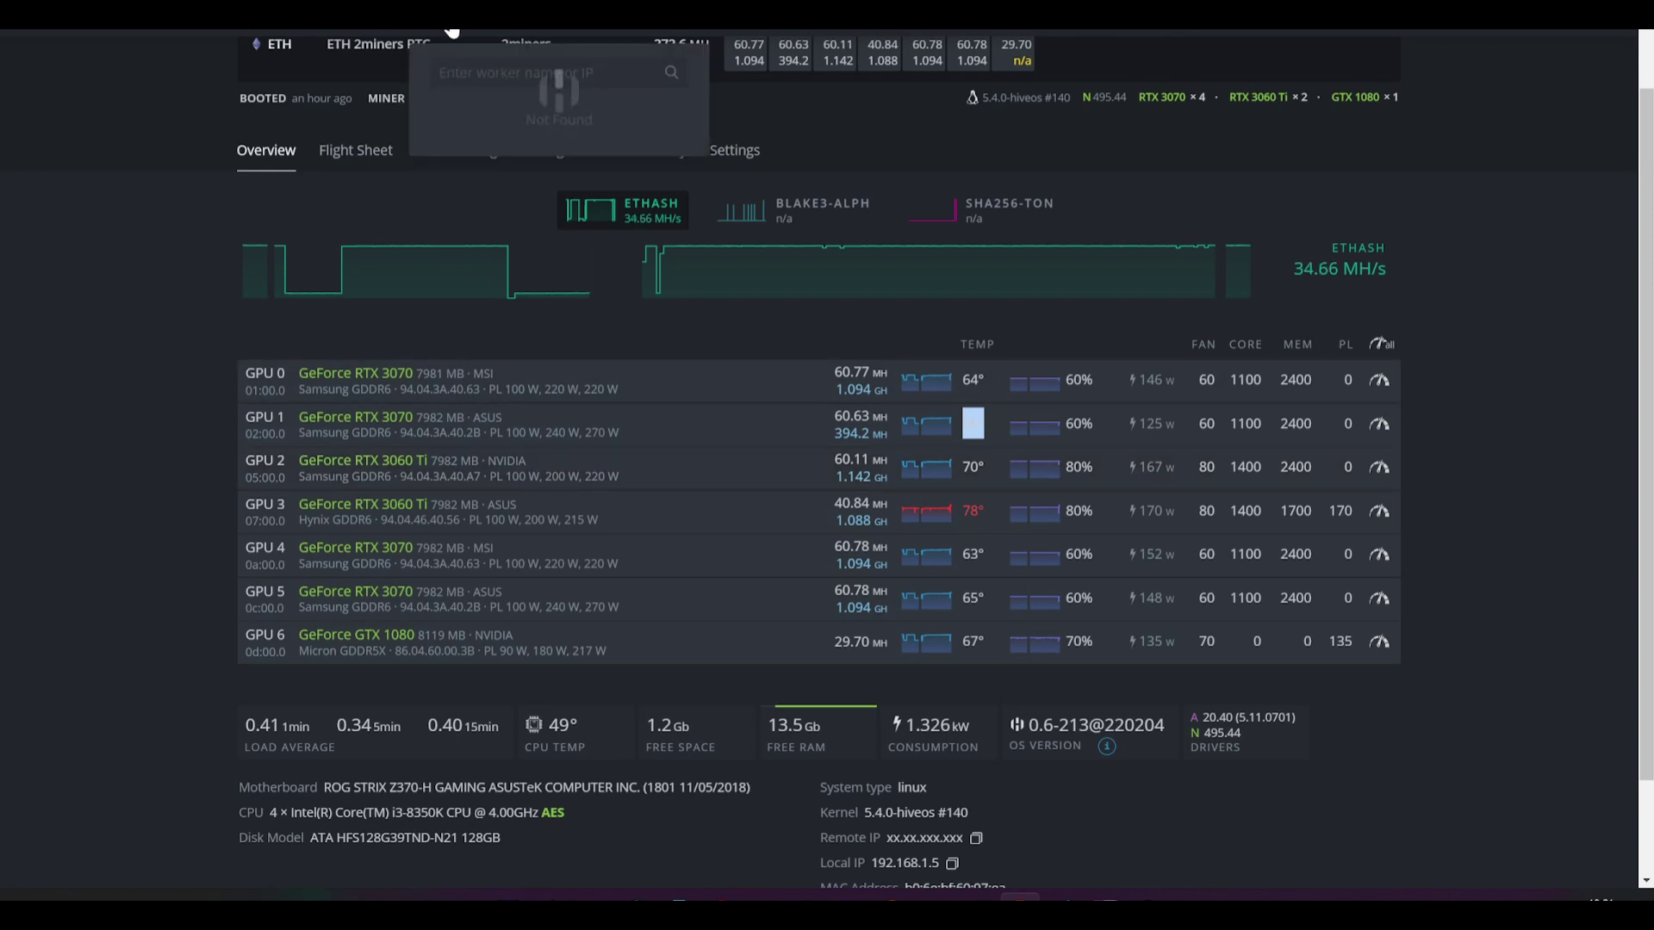
left_click(472, 161)
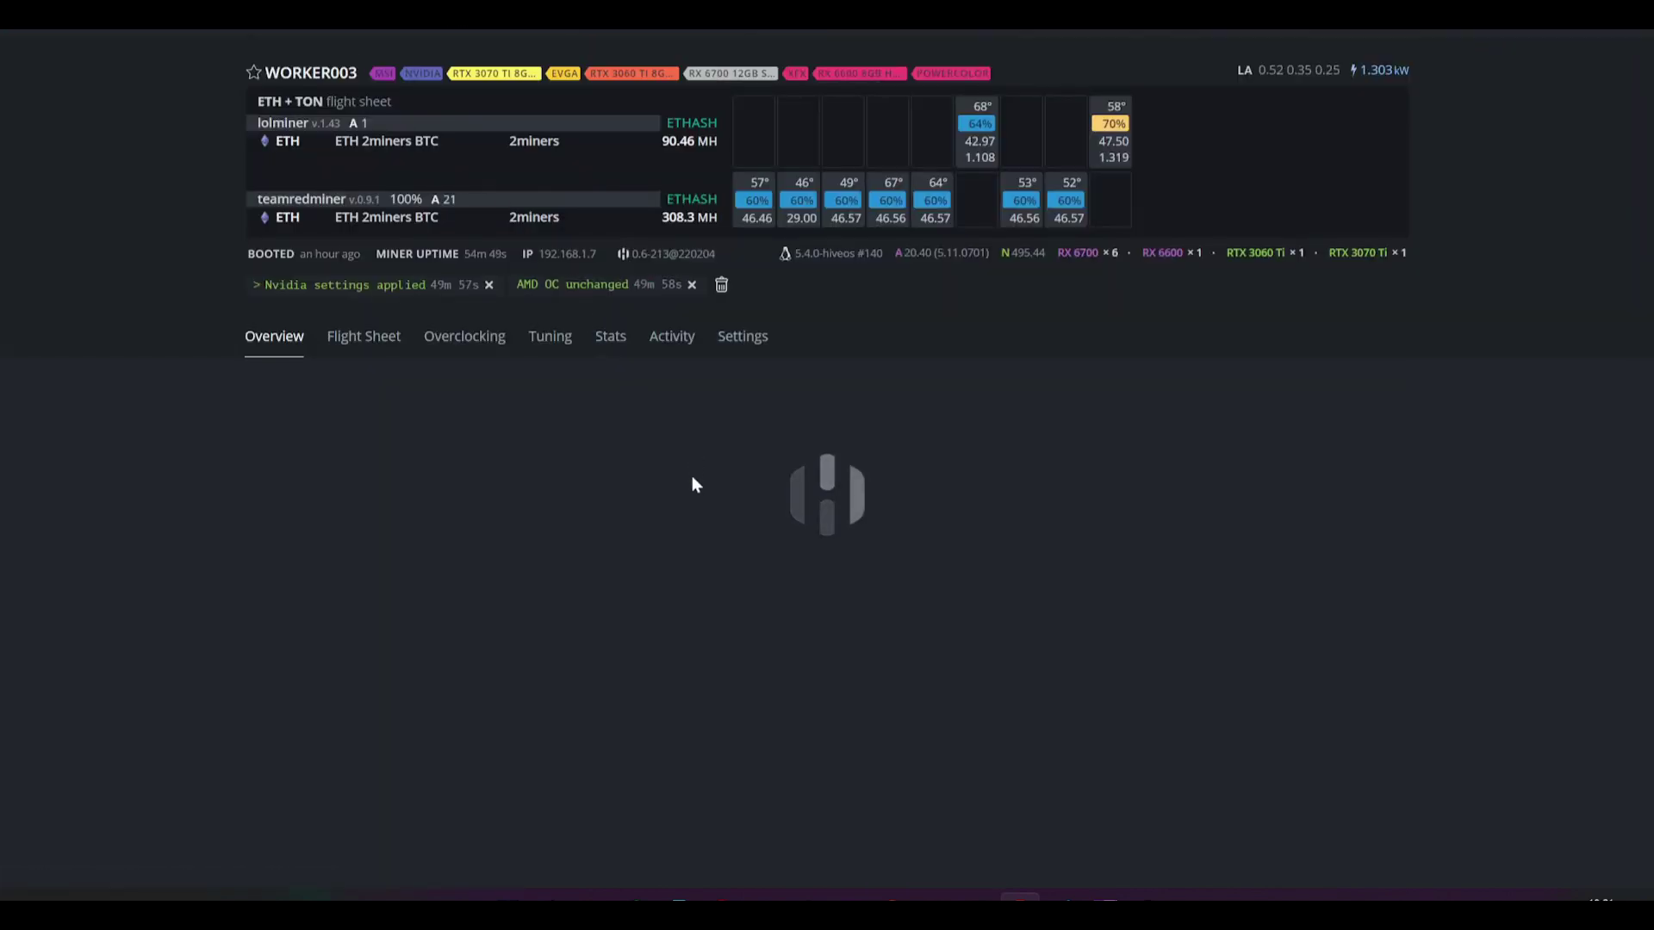
scroll(698, 500, "down", 3)
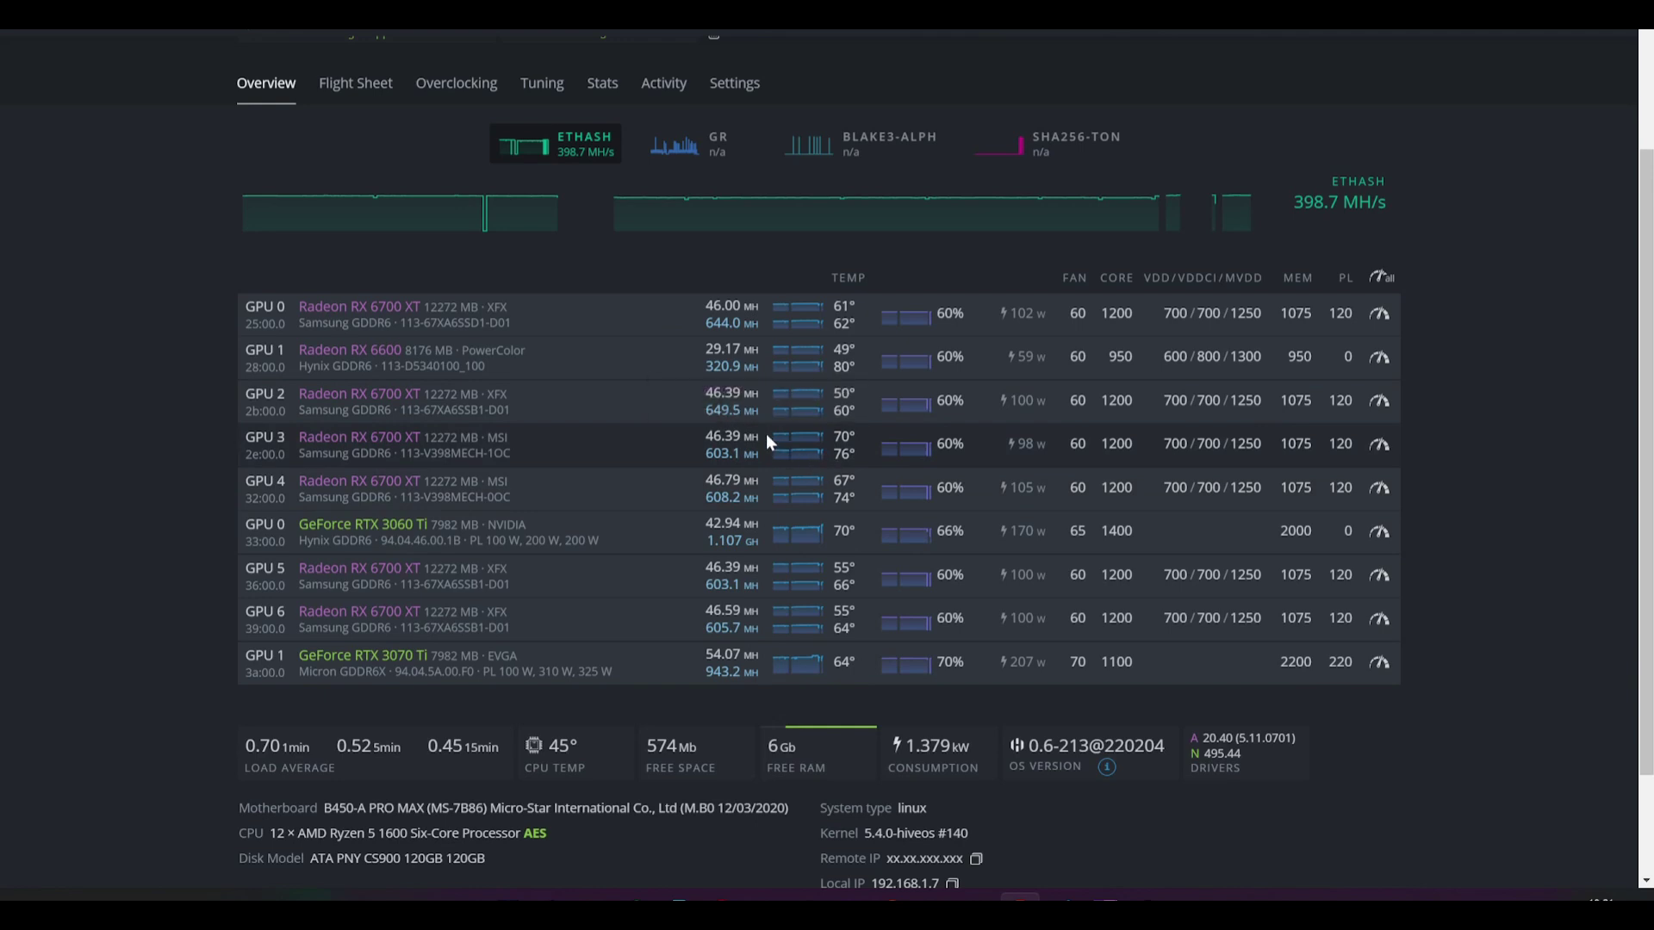
scroll(740, 496, "down", 1)
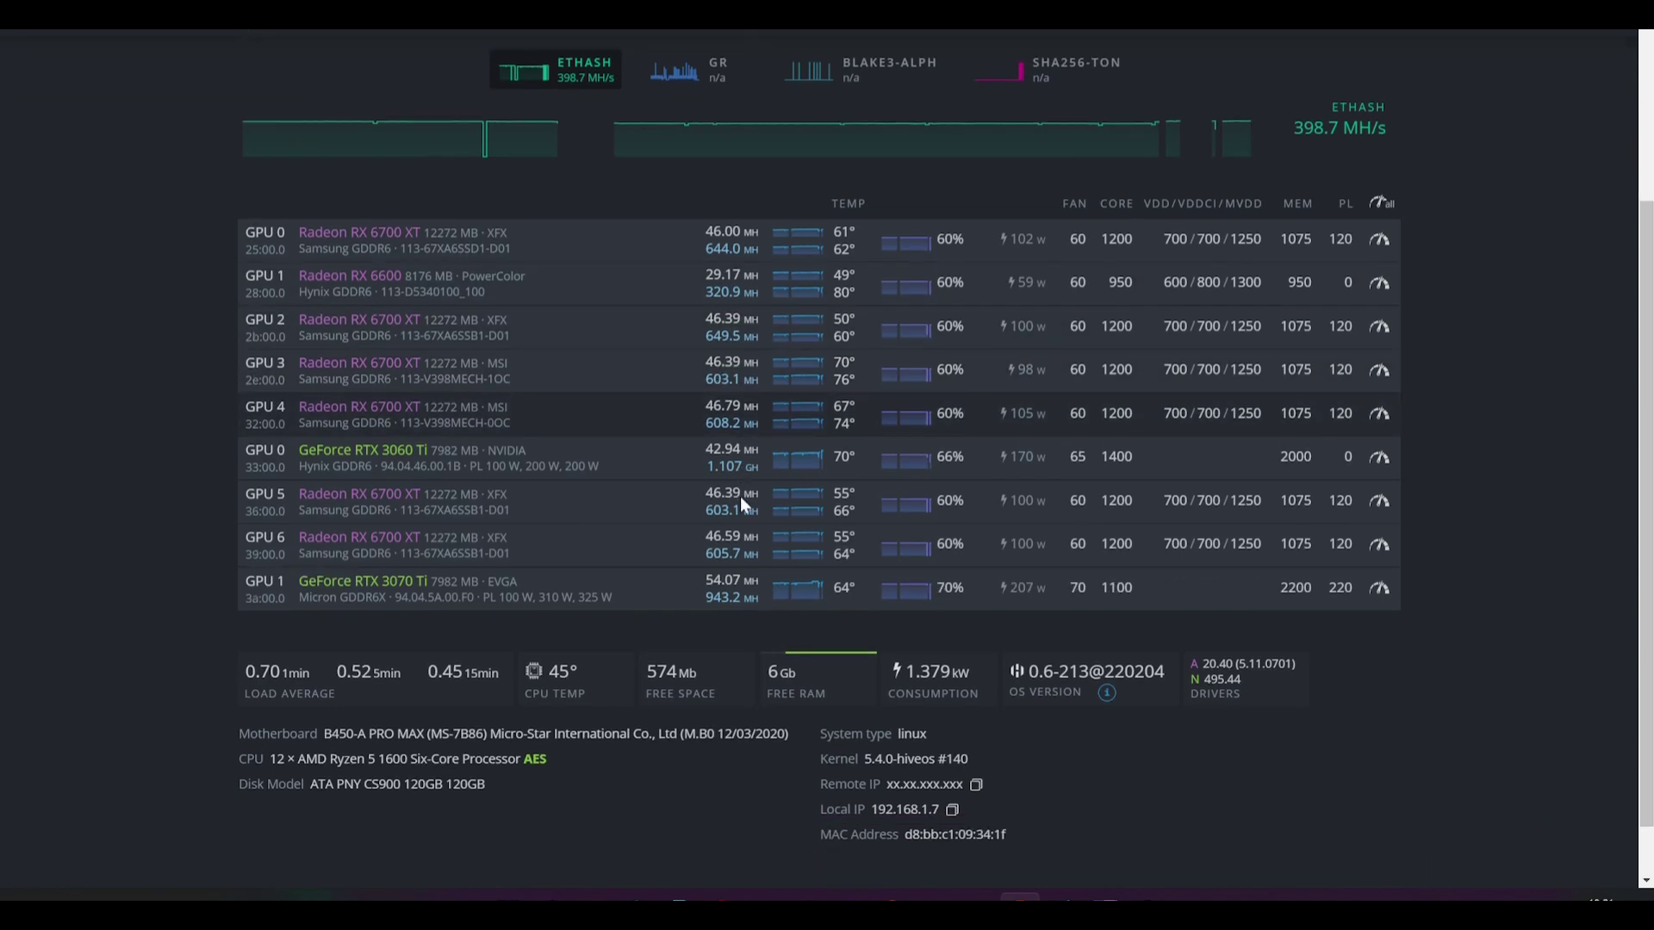
scroll(741, 496, "up", 1)
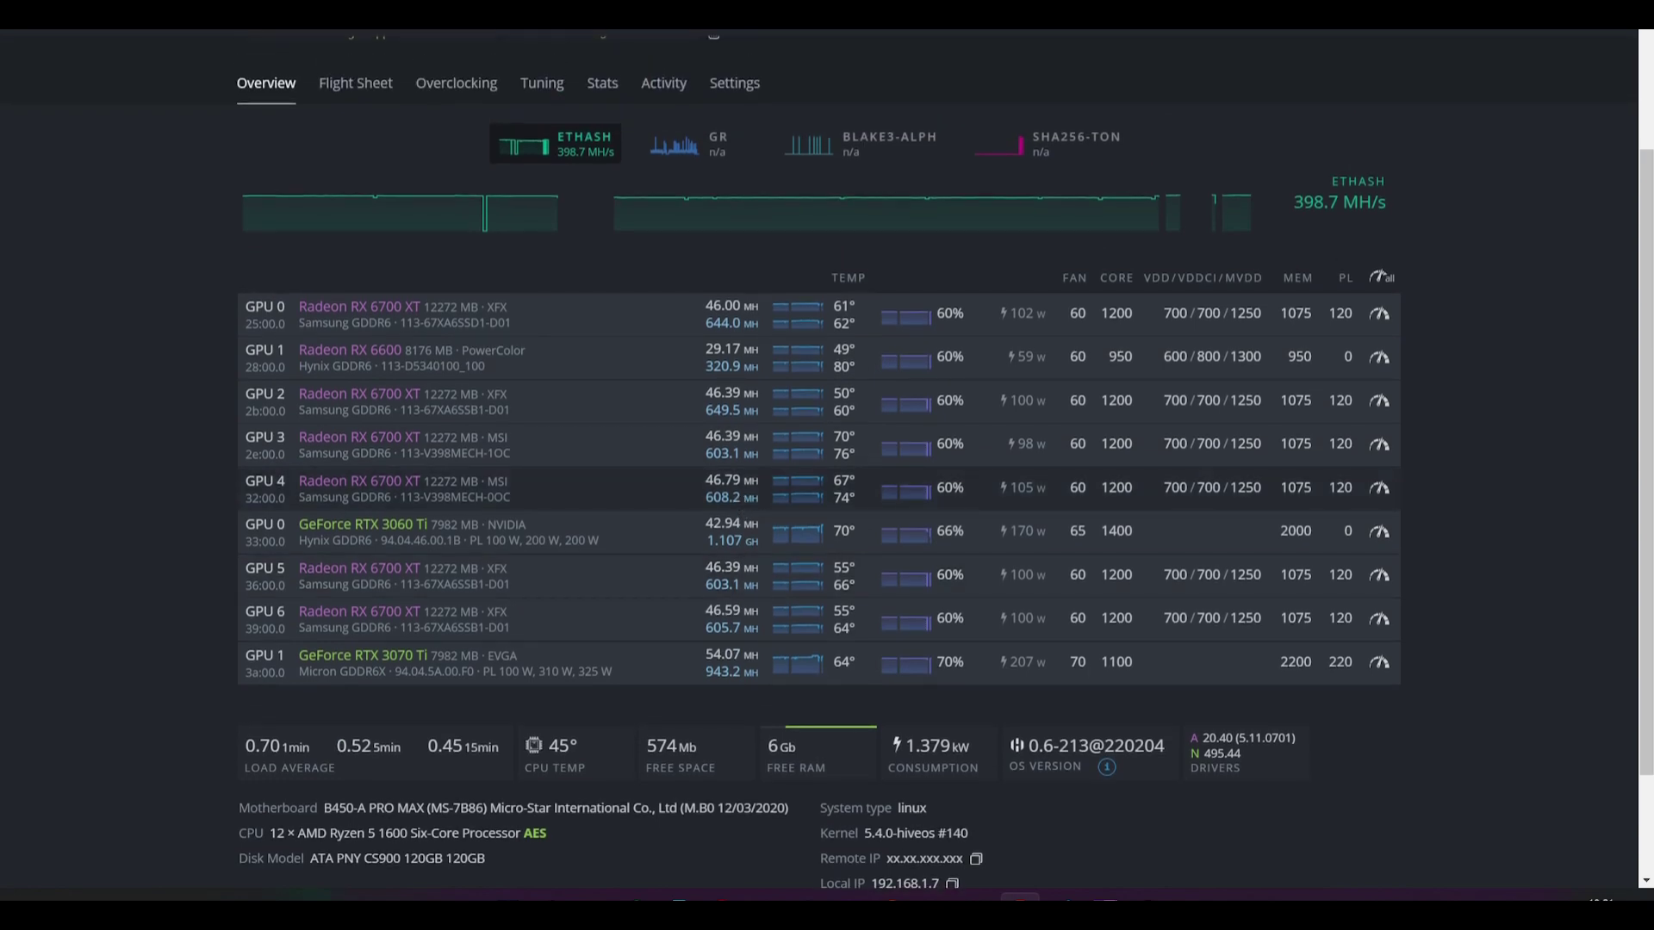
left_click(484, 31)
left_click(471, 112)
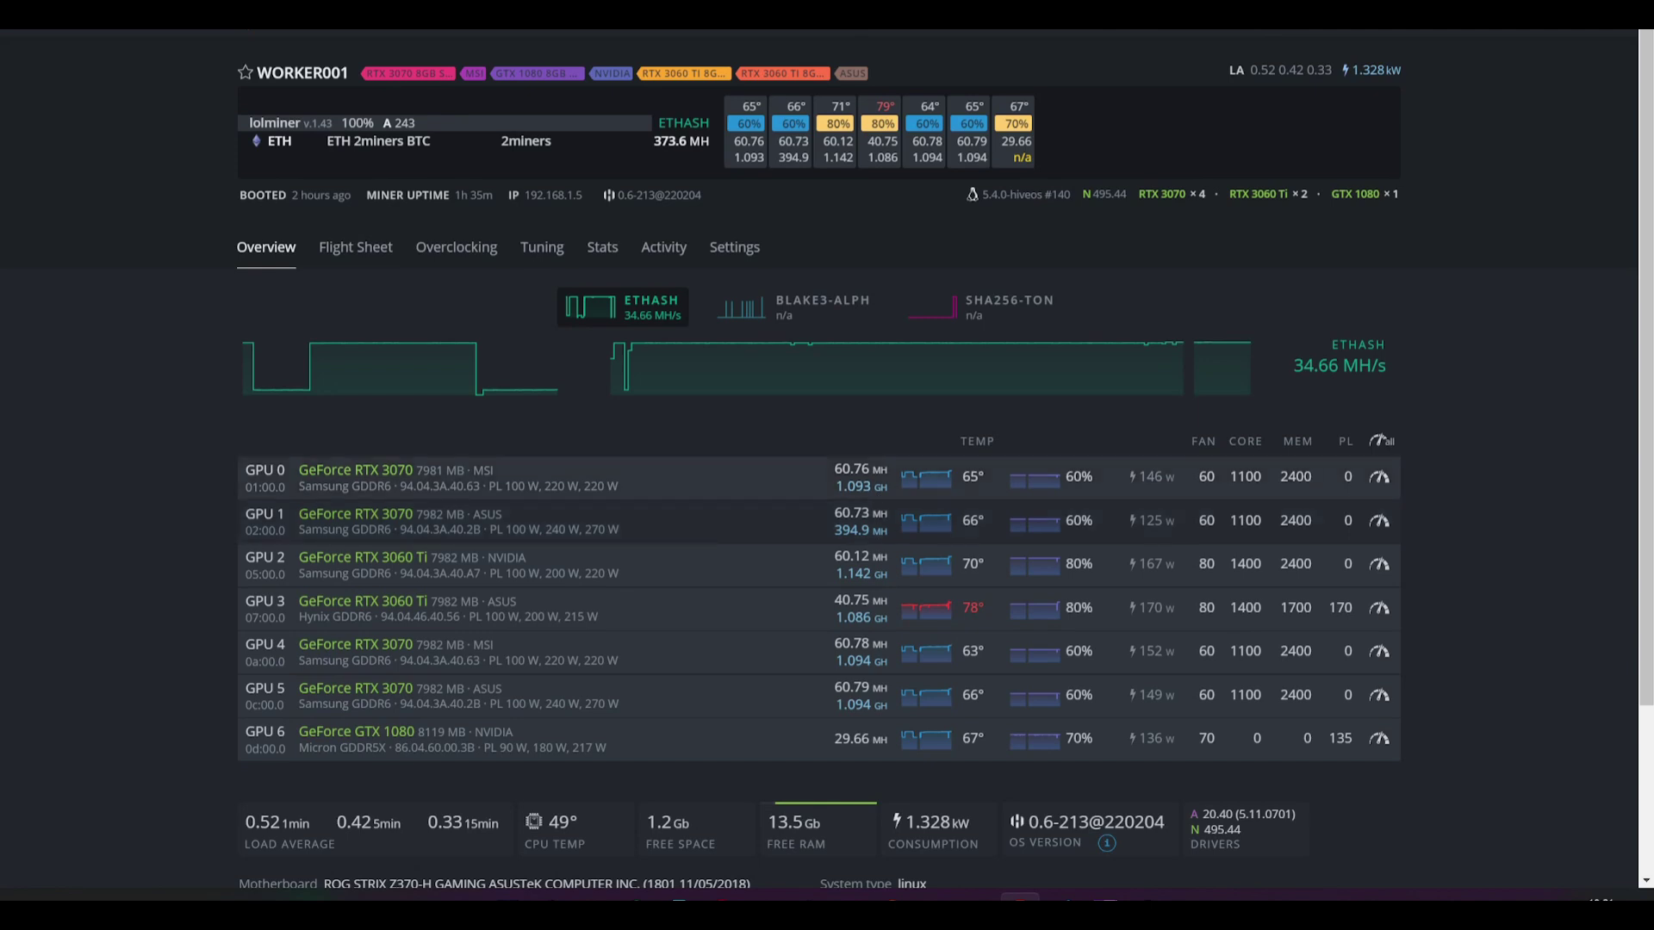
Step: Look over GPU 0's 1.093 hashrate, then connect to WORKER001 through its IP link in Shellinabox
left_click_drag(883, 487, 881, 531)
left_click(829, 529)
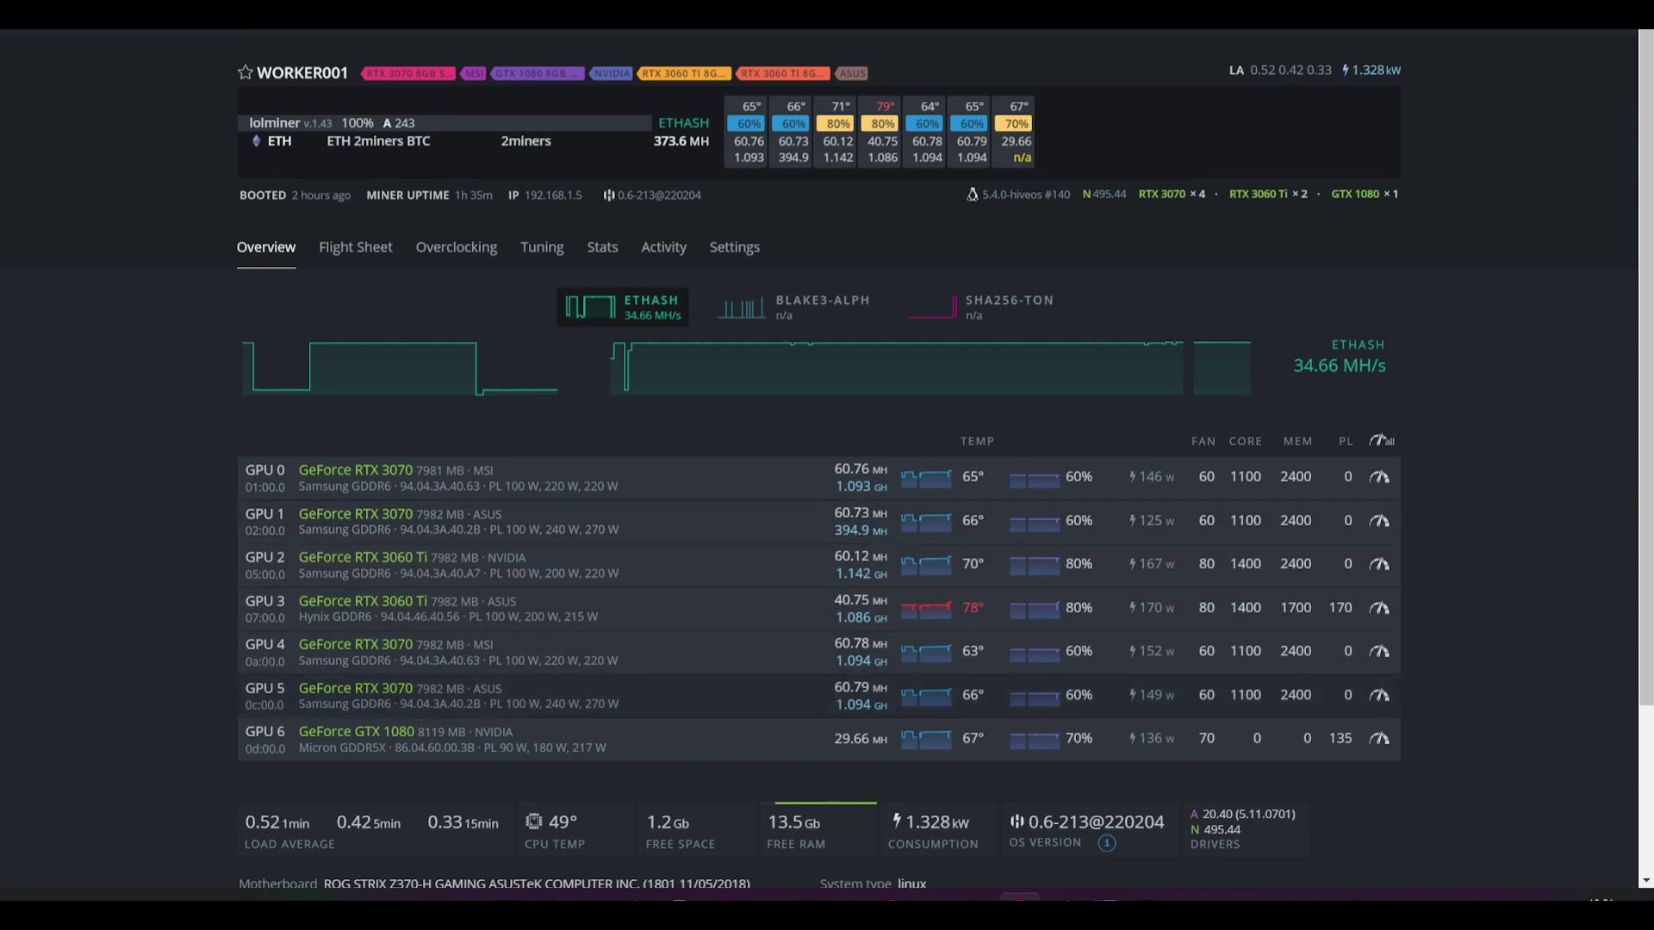
left_click(846, 540)
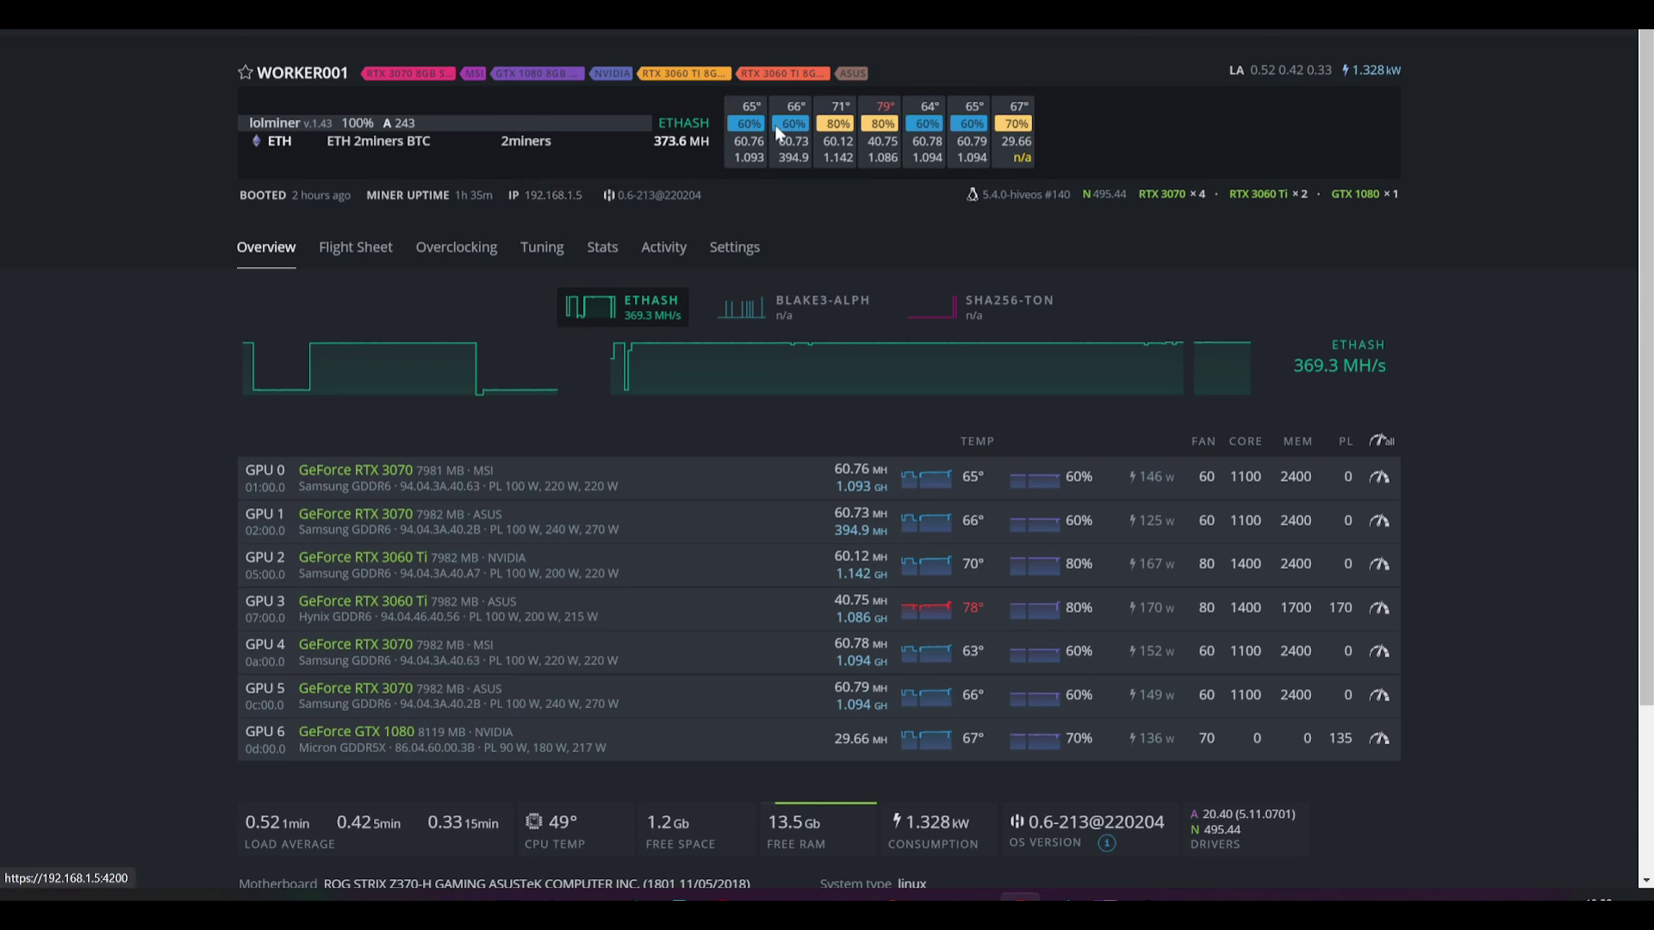
left_click(556, 200)
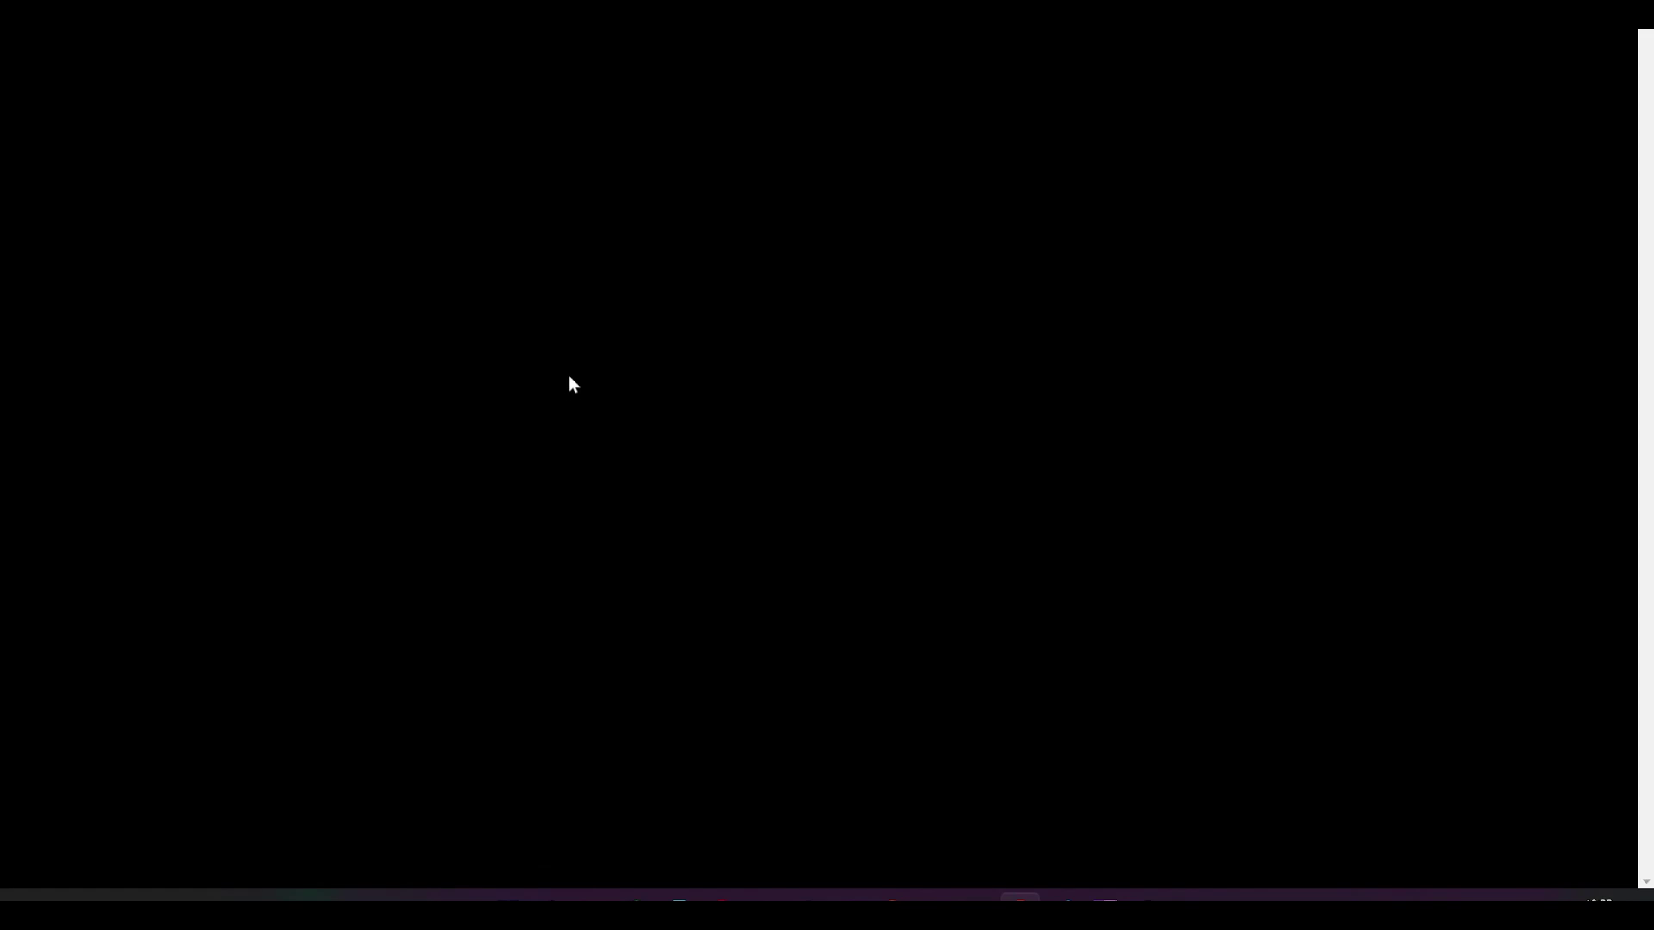
Step: Log in to the rig shell as root, type selfupgrade, then erase it to an empty prompt
key("Return")
type("selfupgrade")
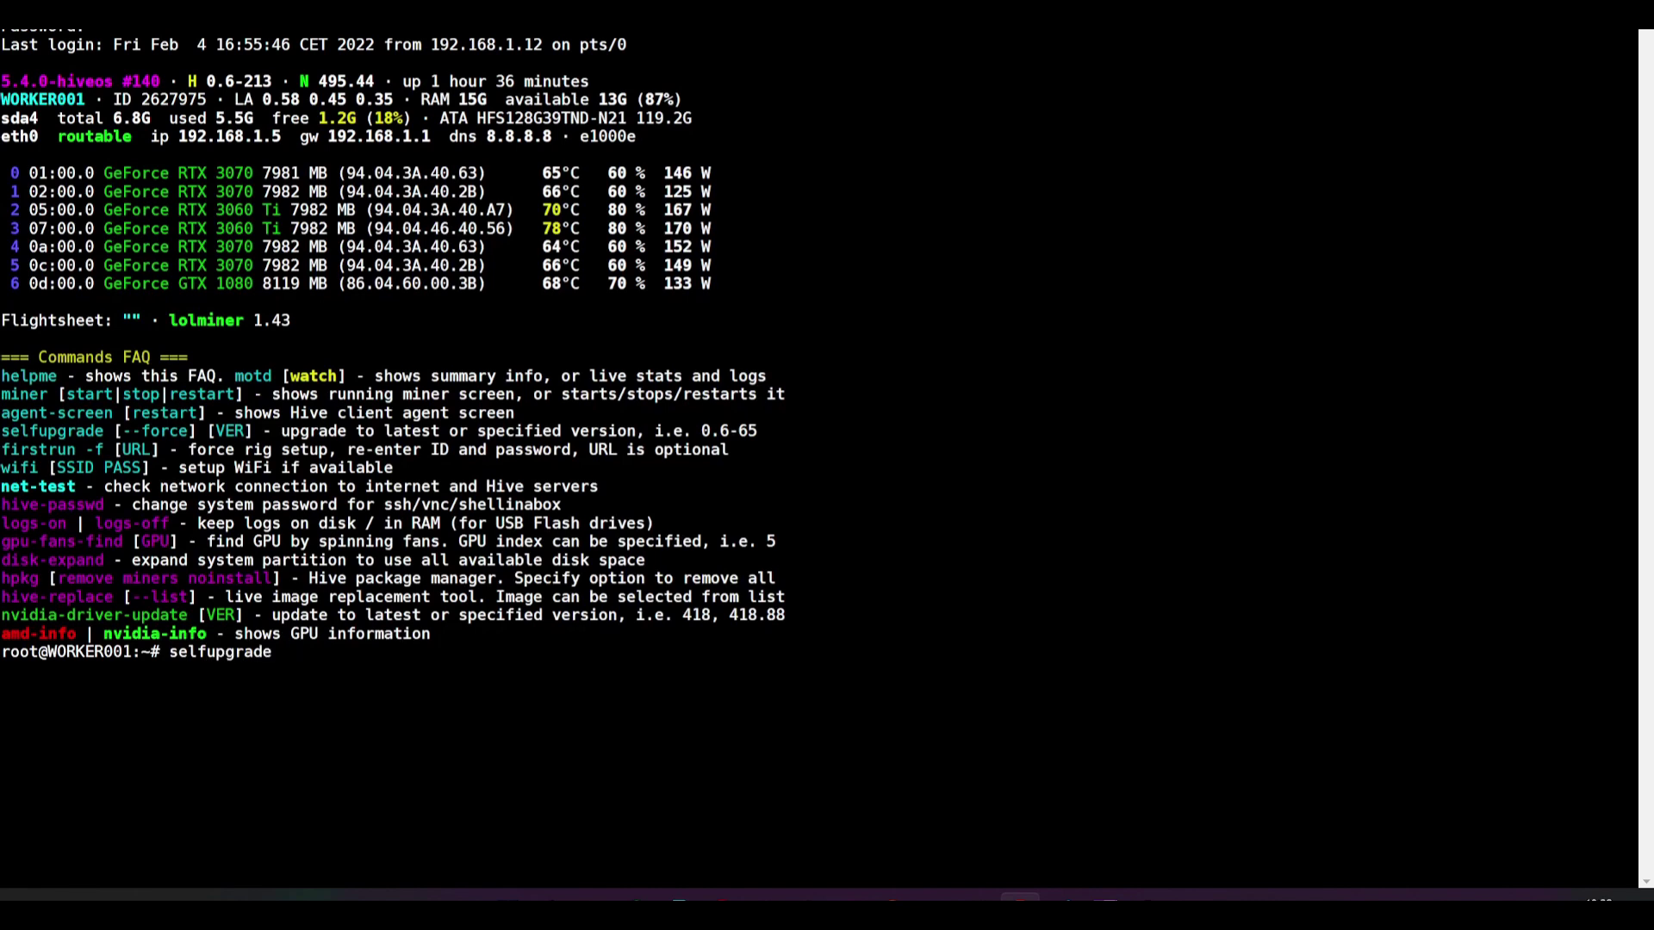
key("BackSpace")
key("BackSpace")
key("BackSpace")
key("BackSpace")
key("BackSpace")
key("BackSpace")
key("BackSpace")
key("Tab")
key("BackSpace")
key("BackSpace")
key("BackSpace")
key("BackSpace")
key("BackSpace")
key("BackSpace")
key("BackSpace")
key("BackSpace")
key("BackSpace")
key("BackSpace")
key("BackSpace")
key("BackSpace")
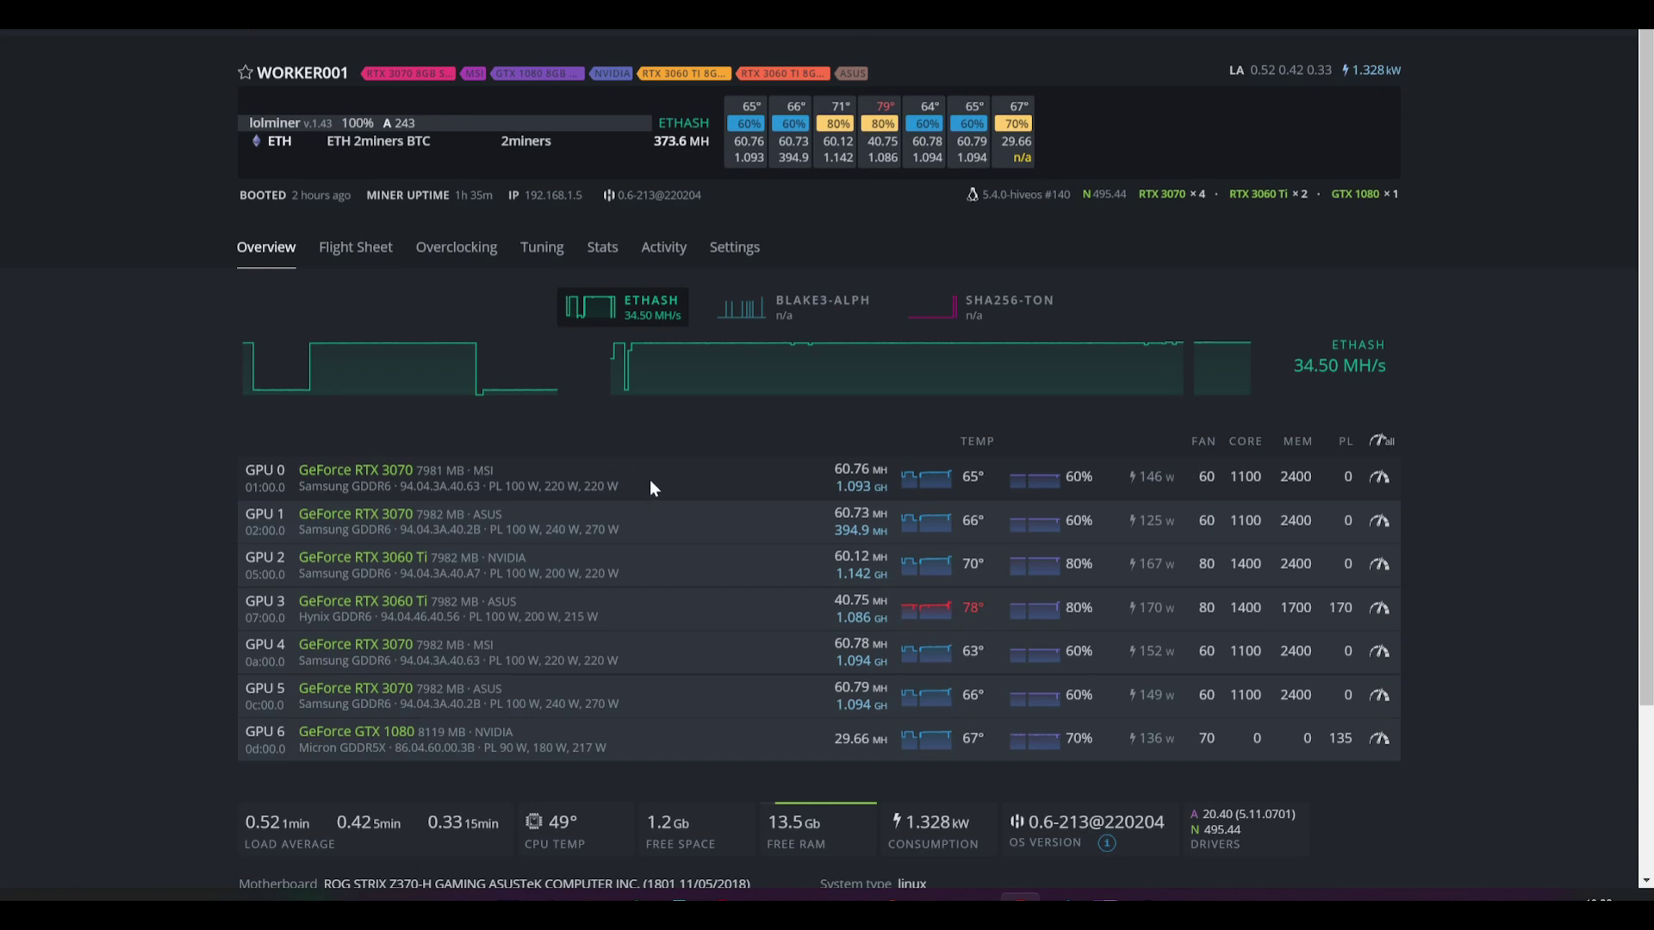
Step: Move from WORKER001's flight sheet view to the farm's Flight Sheets page
left_click(382, 250)
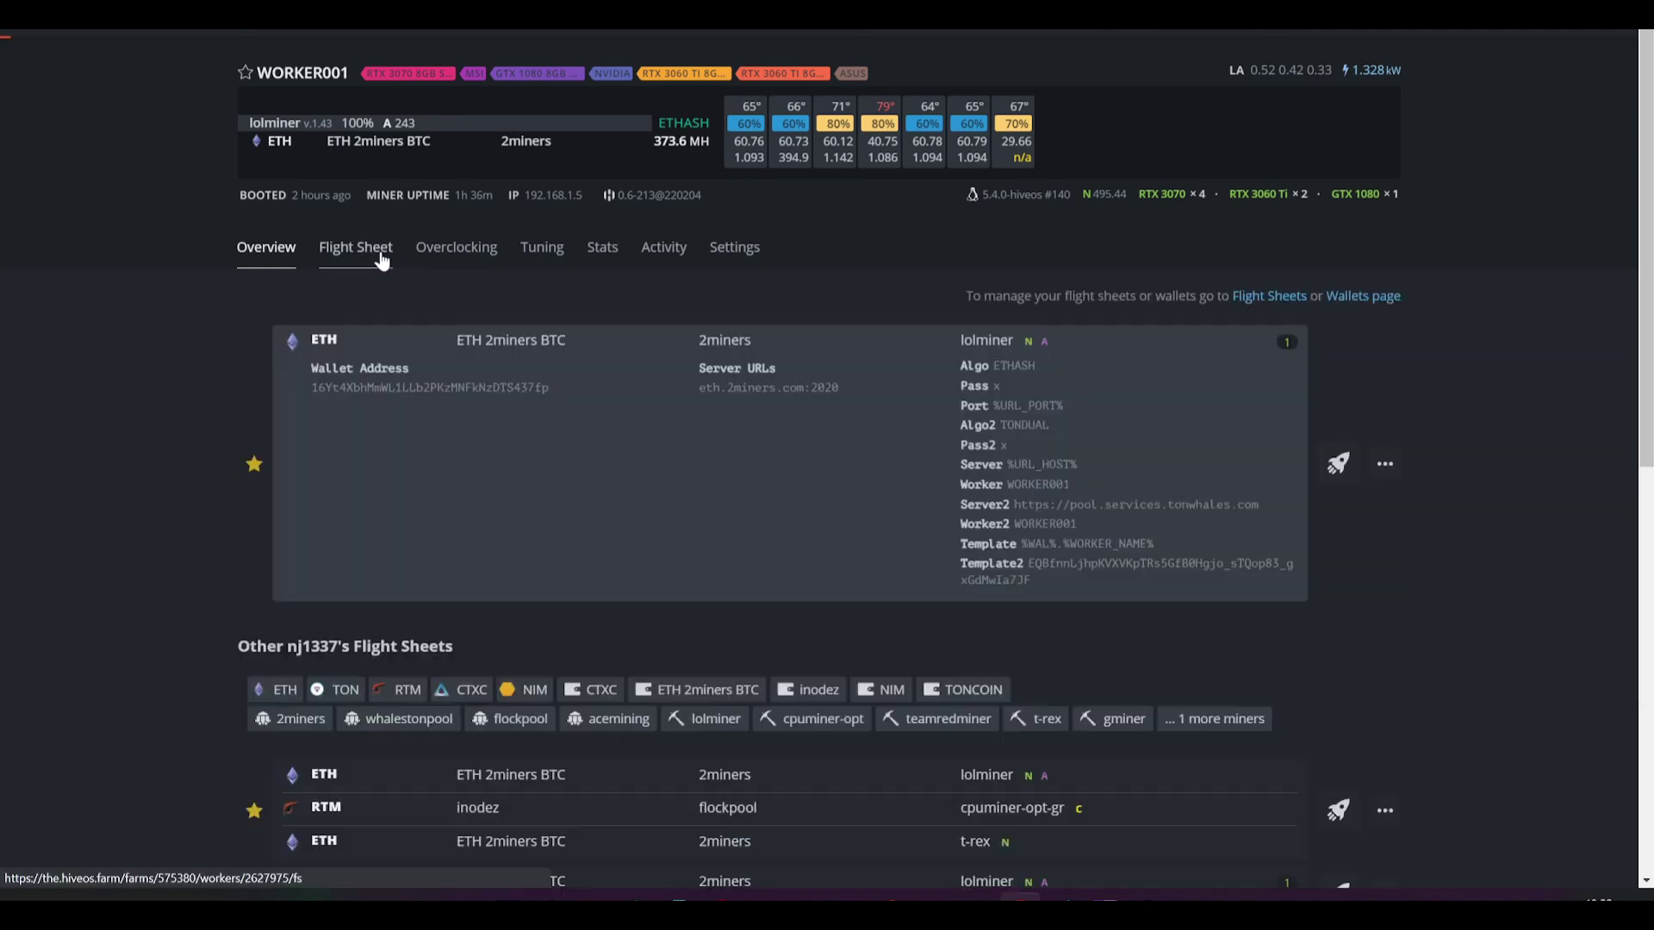
key("slash")
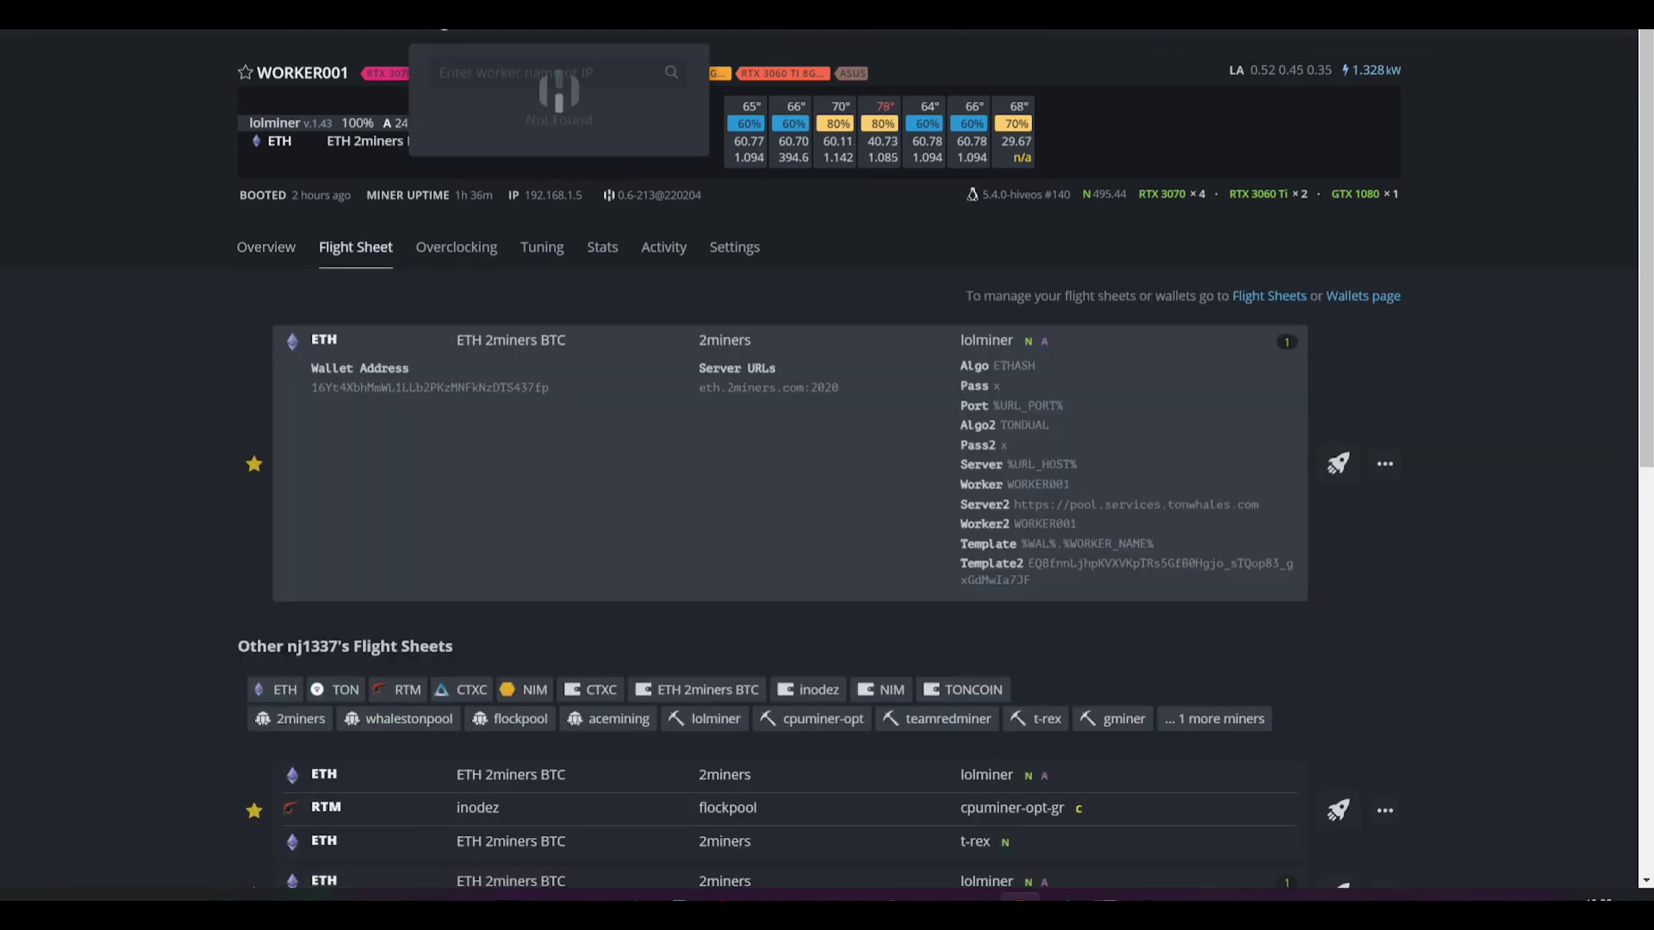
left_click(374, 47)
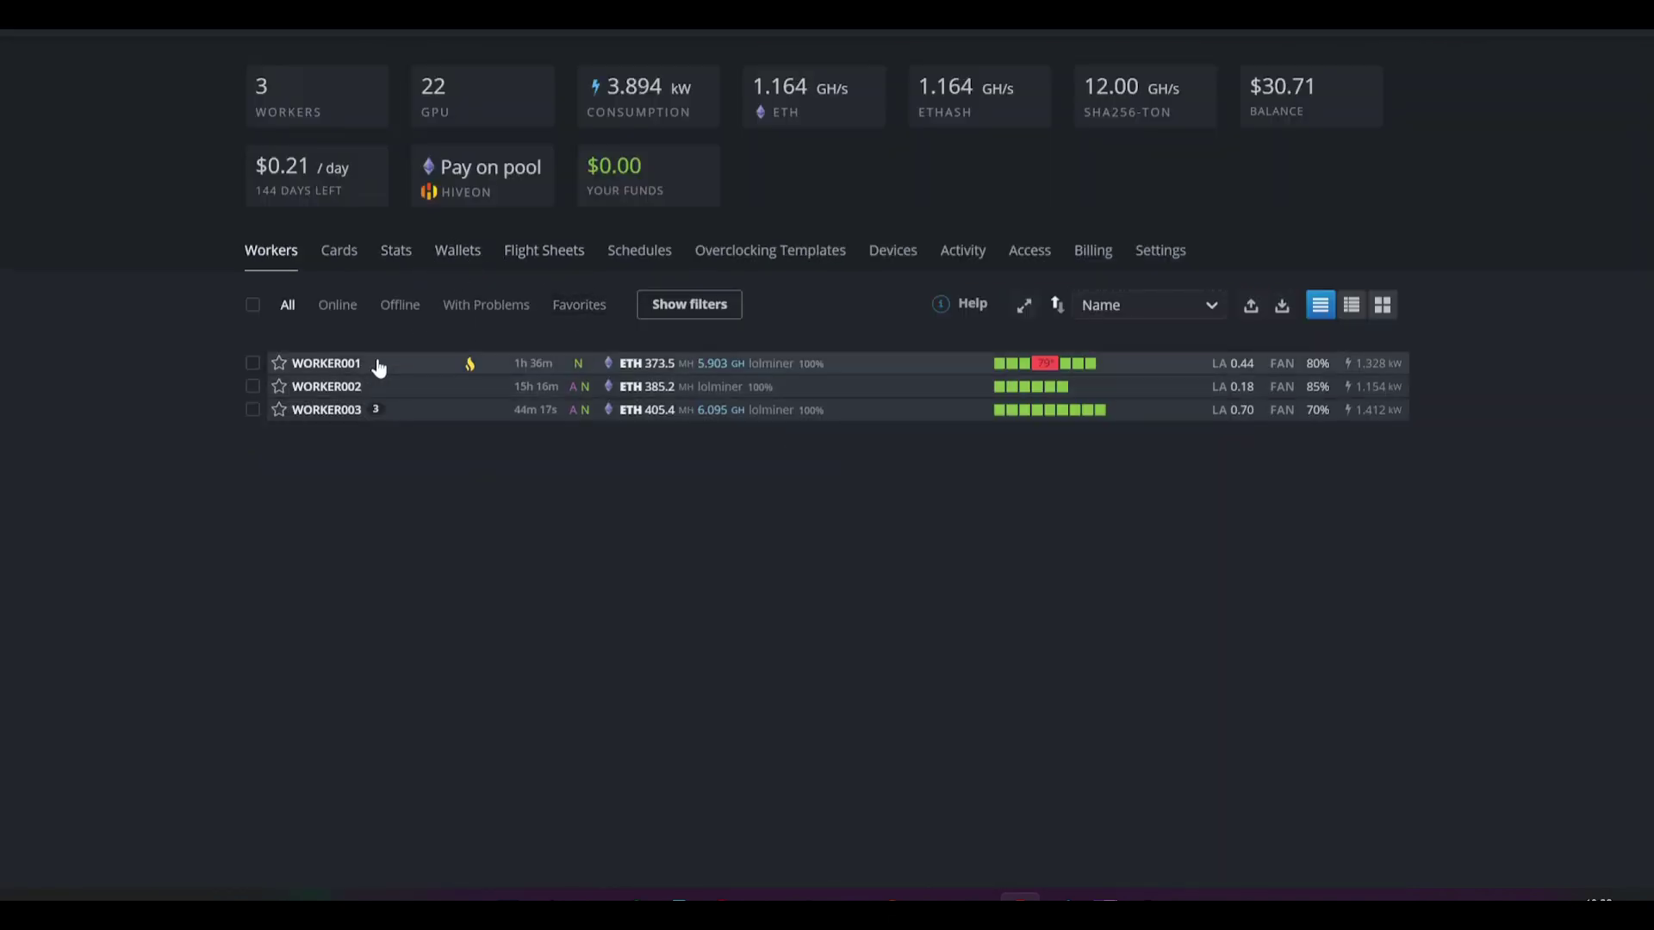
left_click(541, 257)
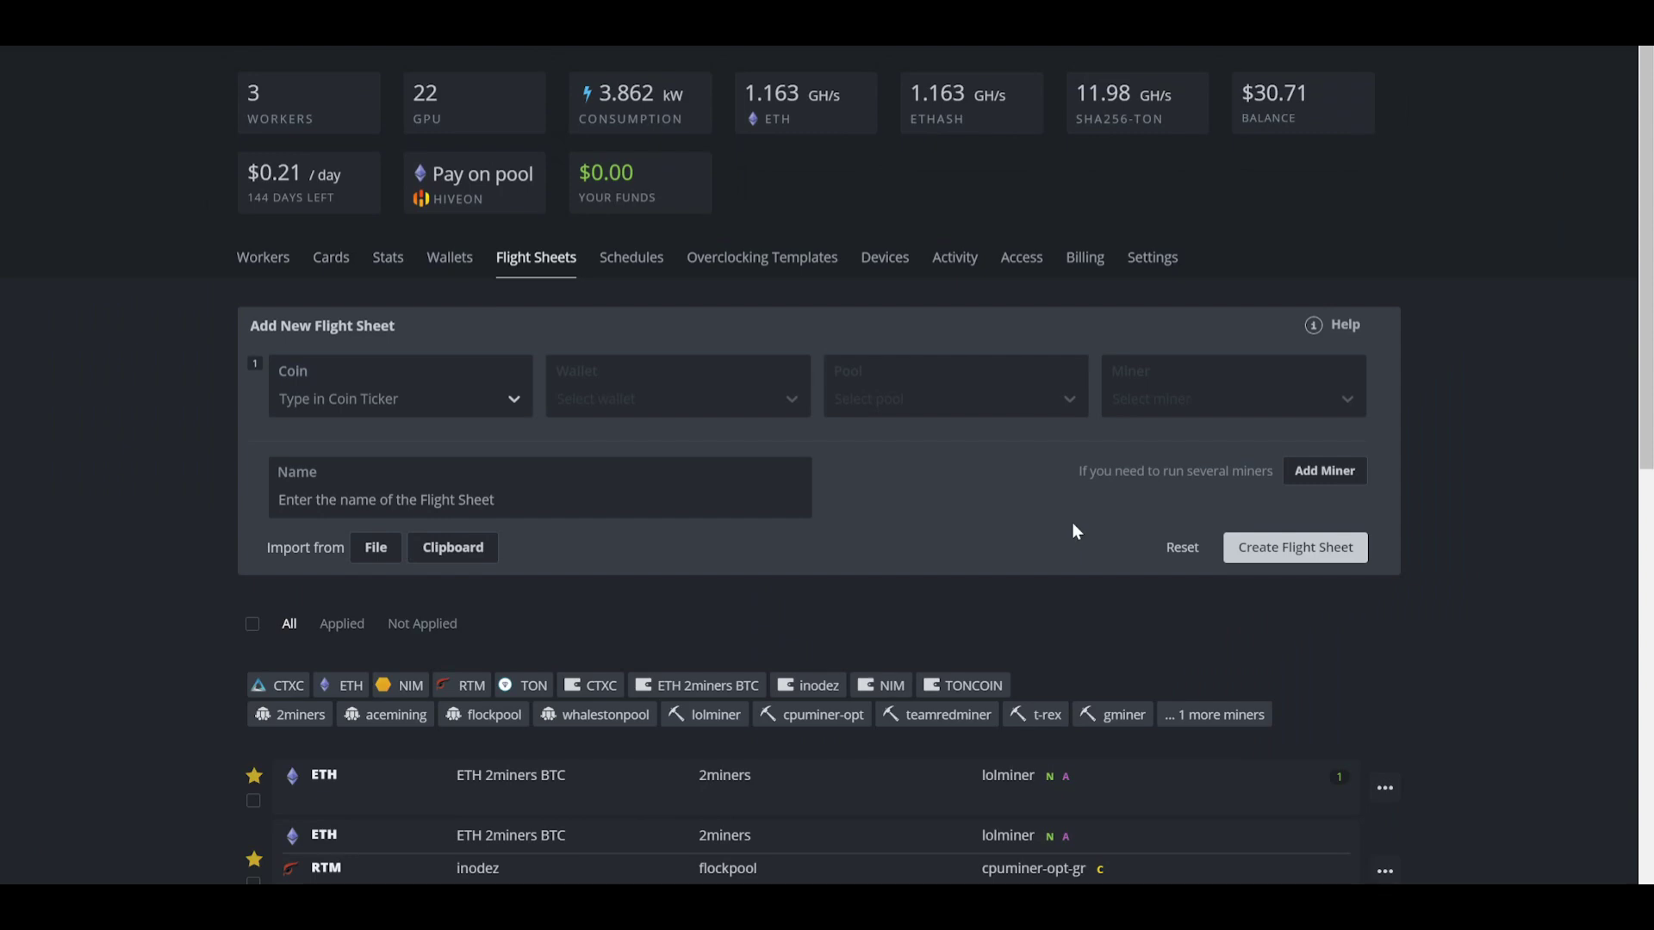
Step: Fill the new flight sheet with ETH, wallet ETH 2miners BTC, the 2miners EU pool and lolMiner
left_click(470, 398)
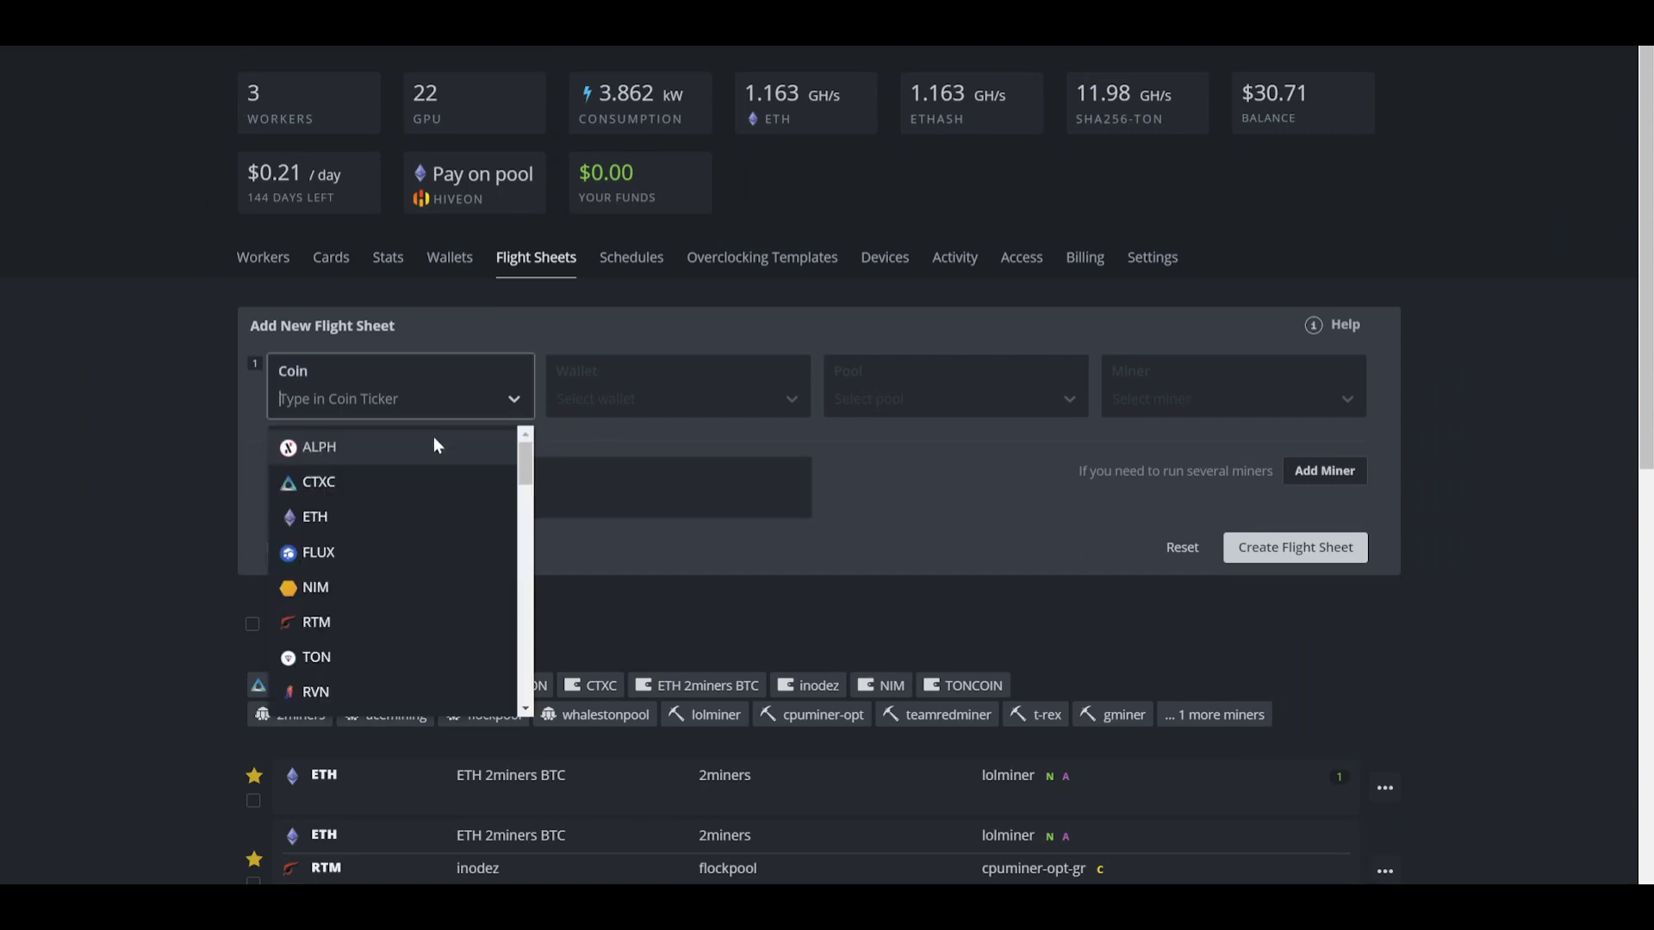
left_click(401, 517)
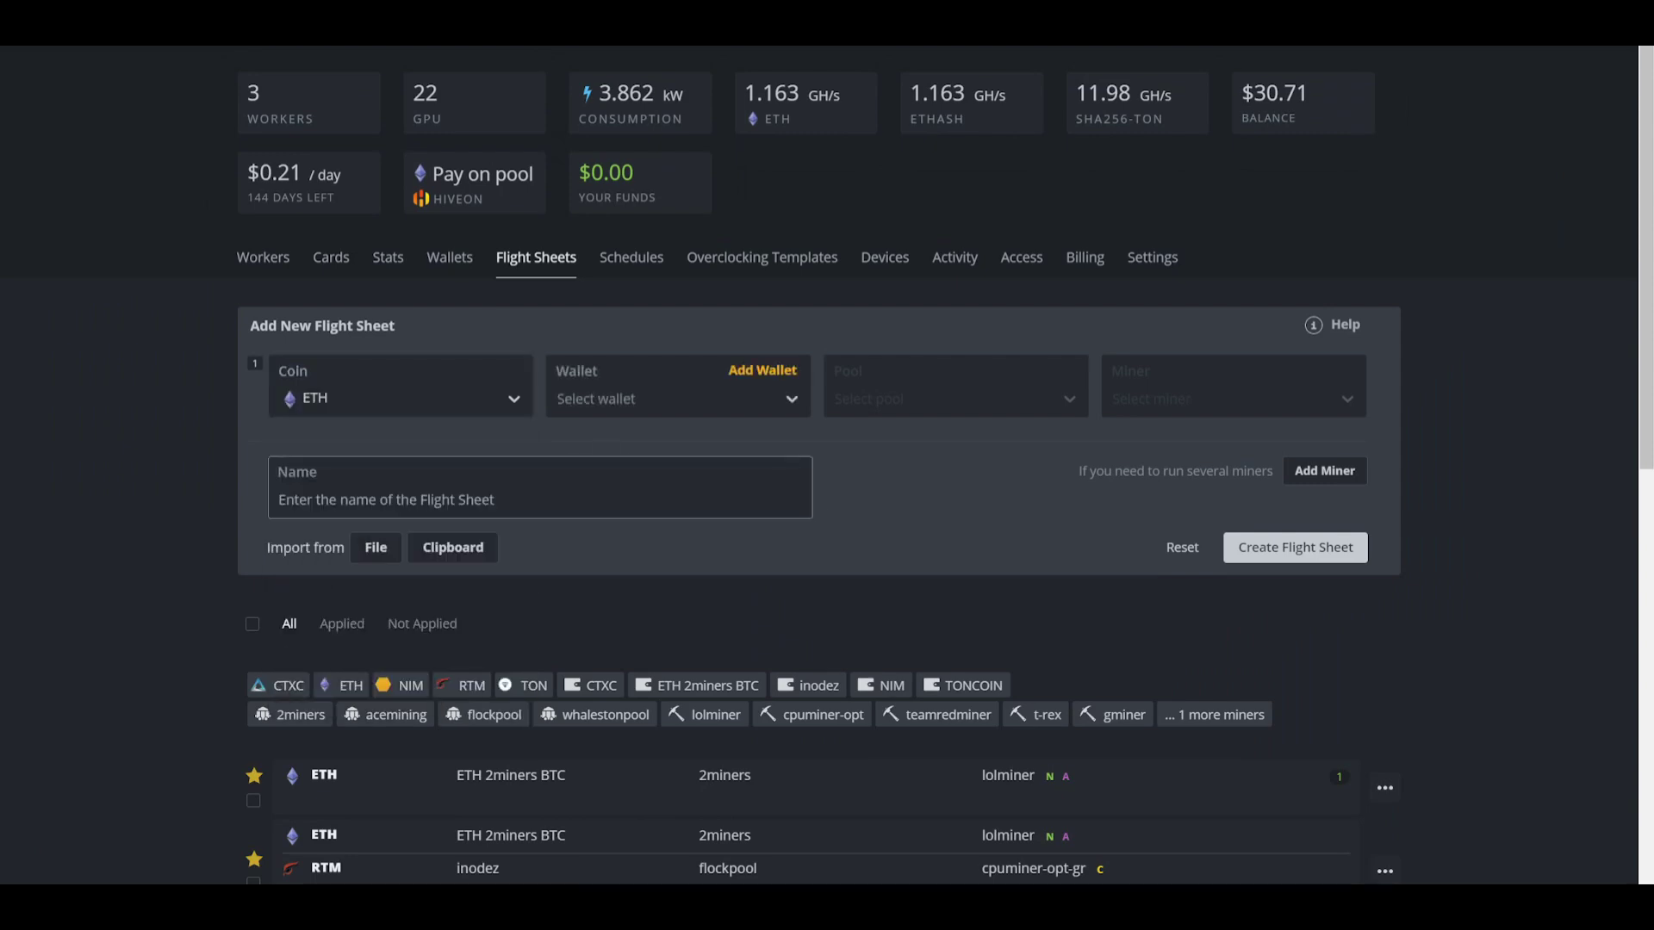
left_click(662, 403)
left_click(647, 473)
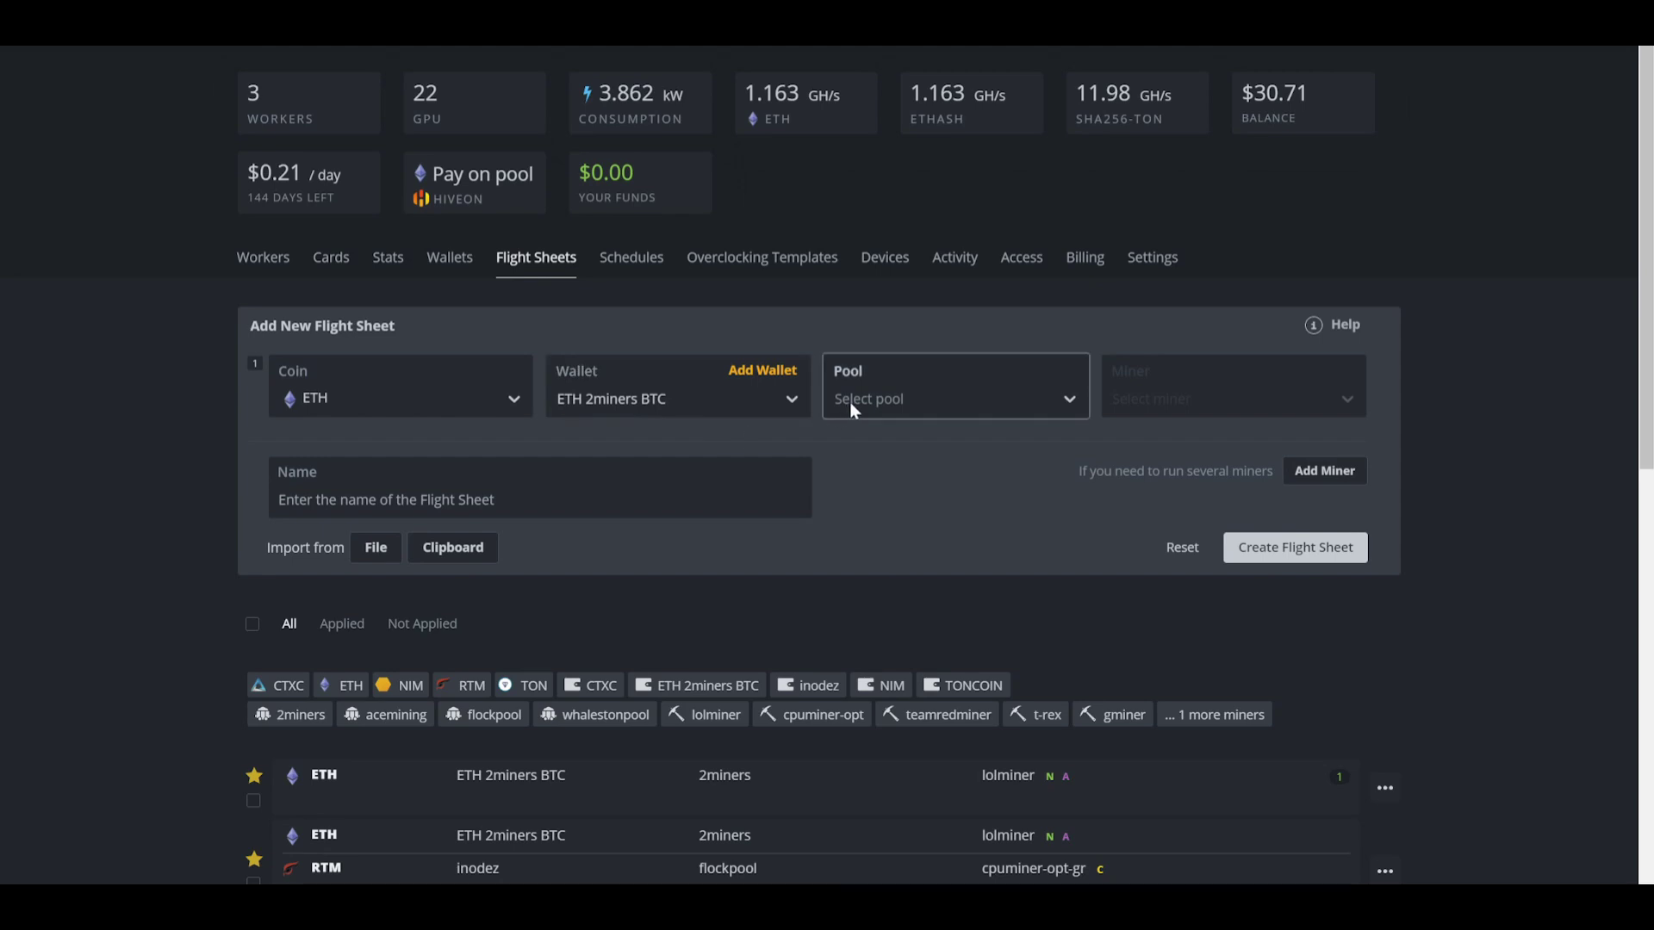
left_click(852, 409)
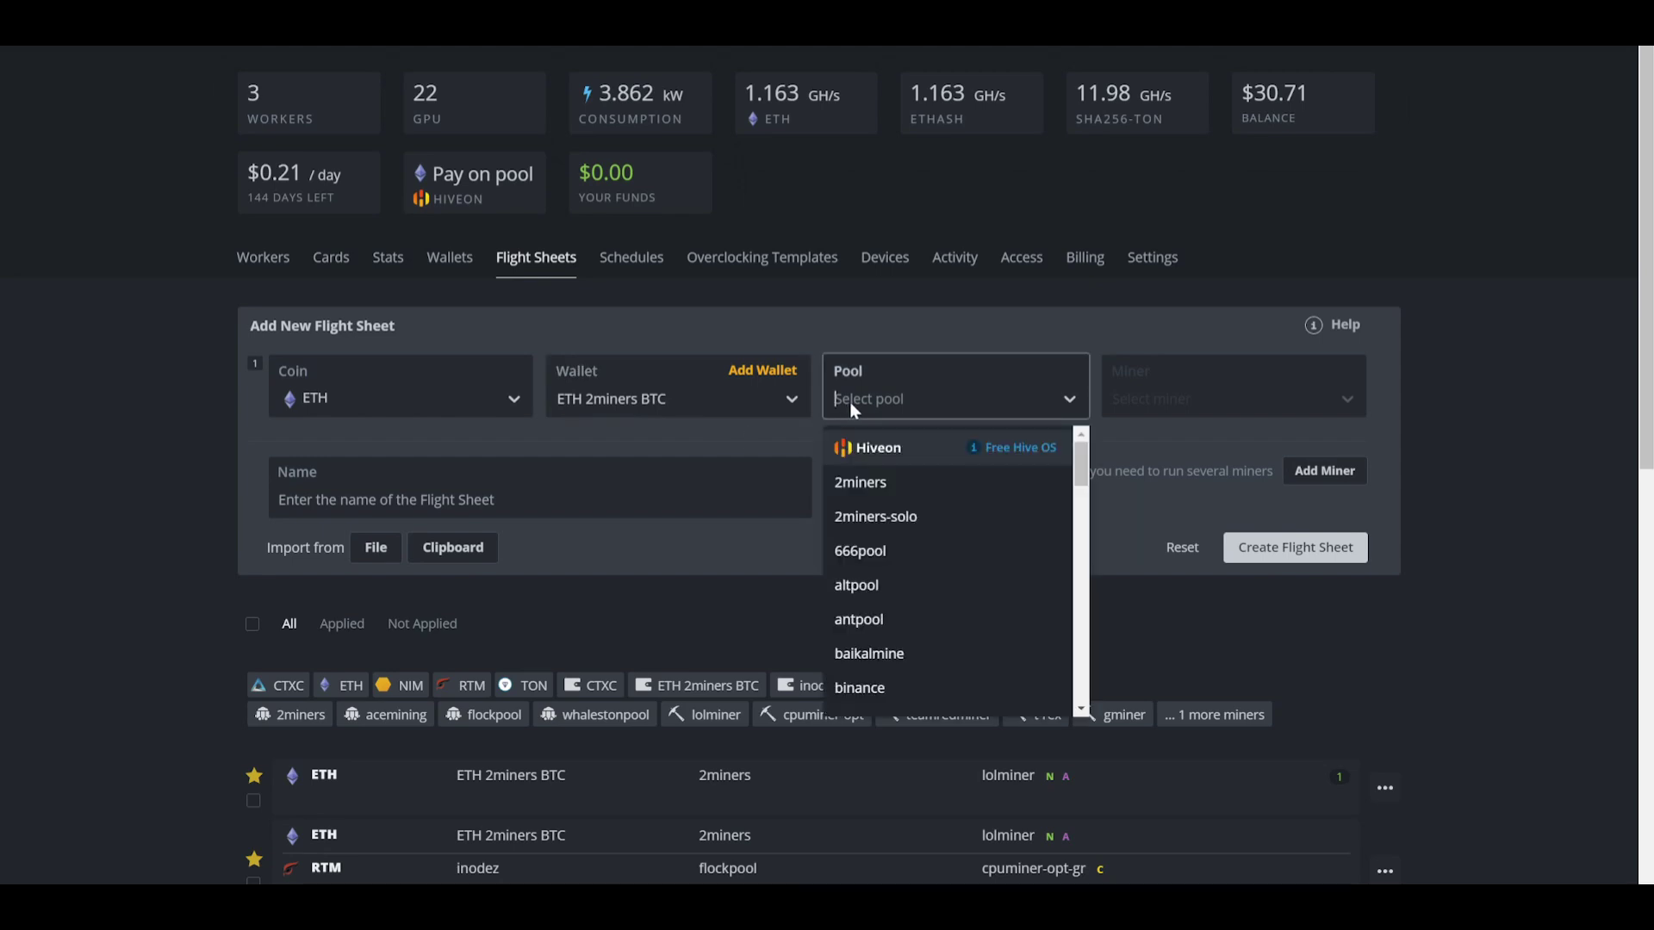
left_click(861, 482)
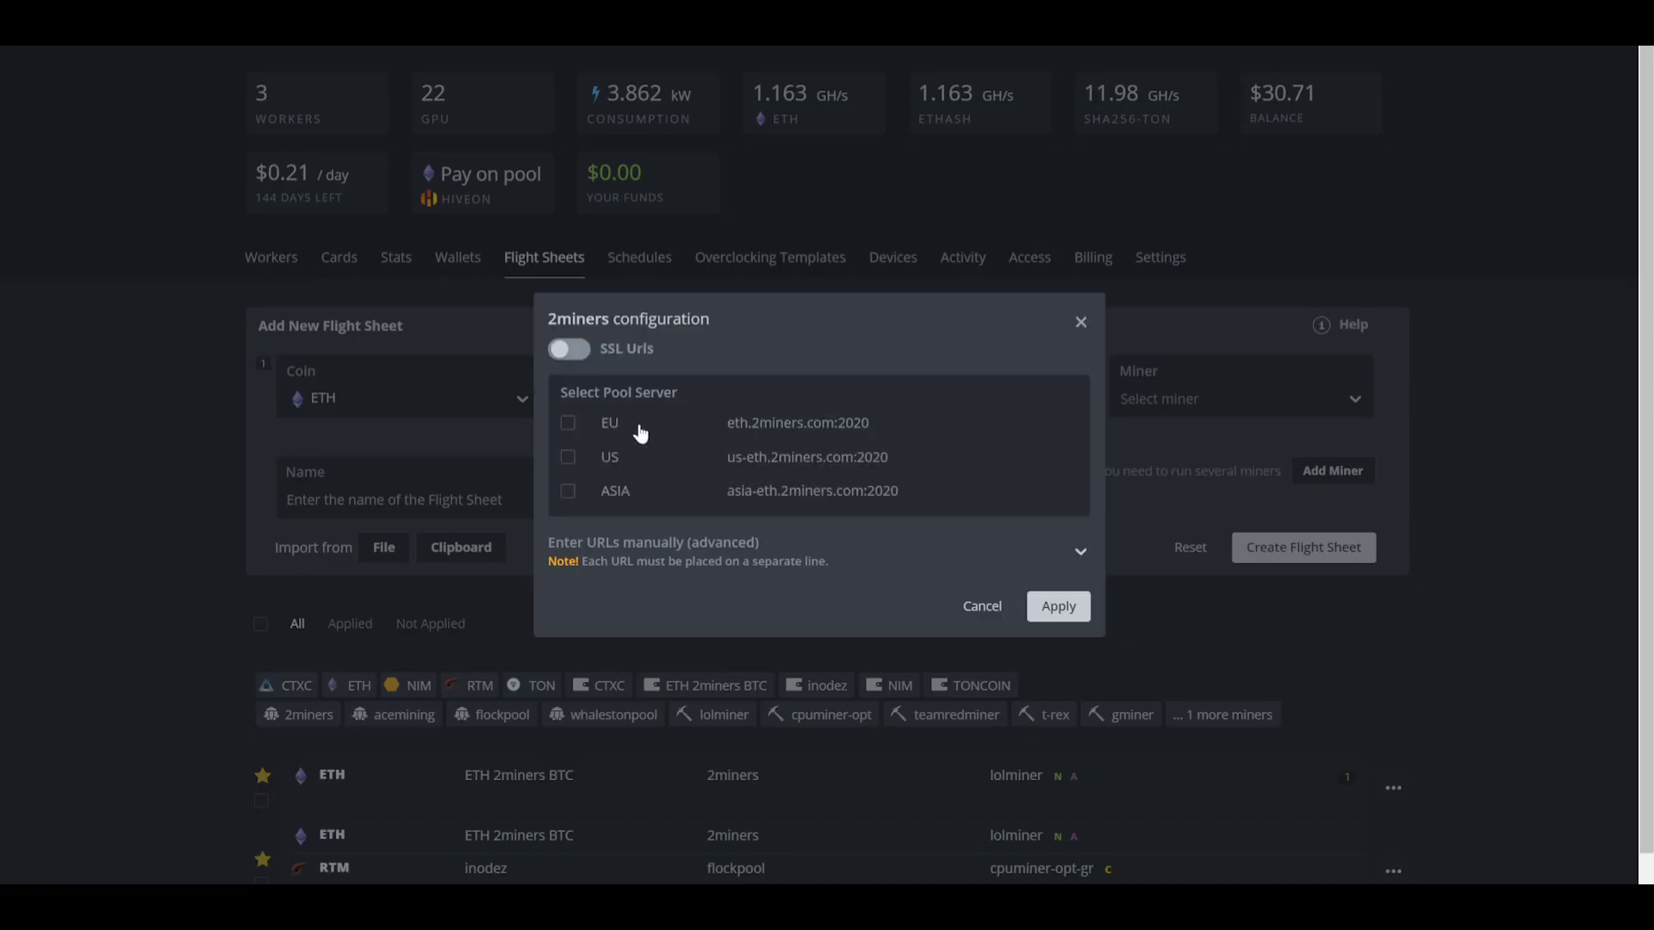
left_click(604, 426)
left_click(1052, 600)
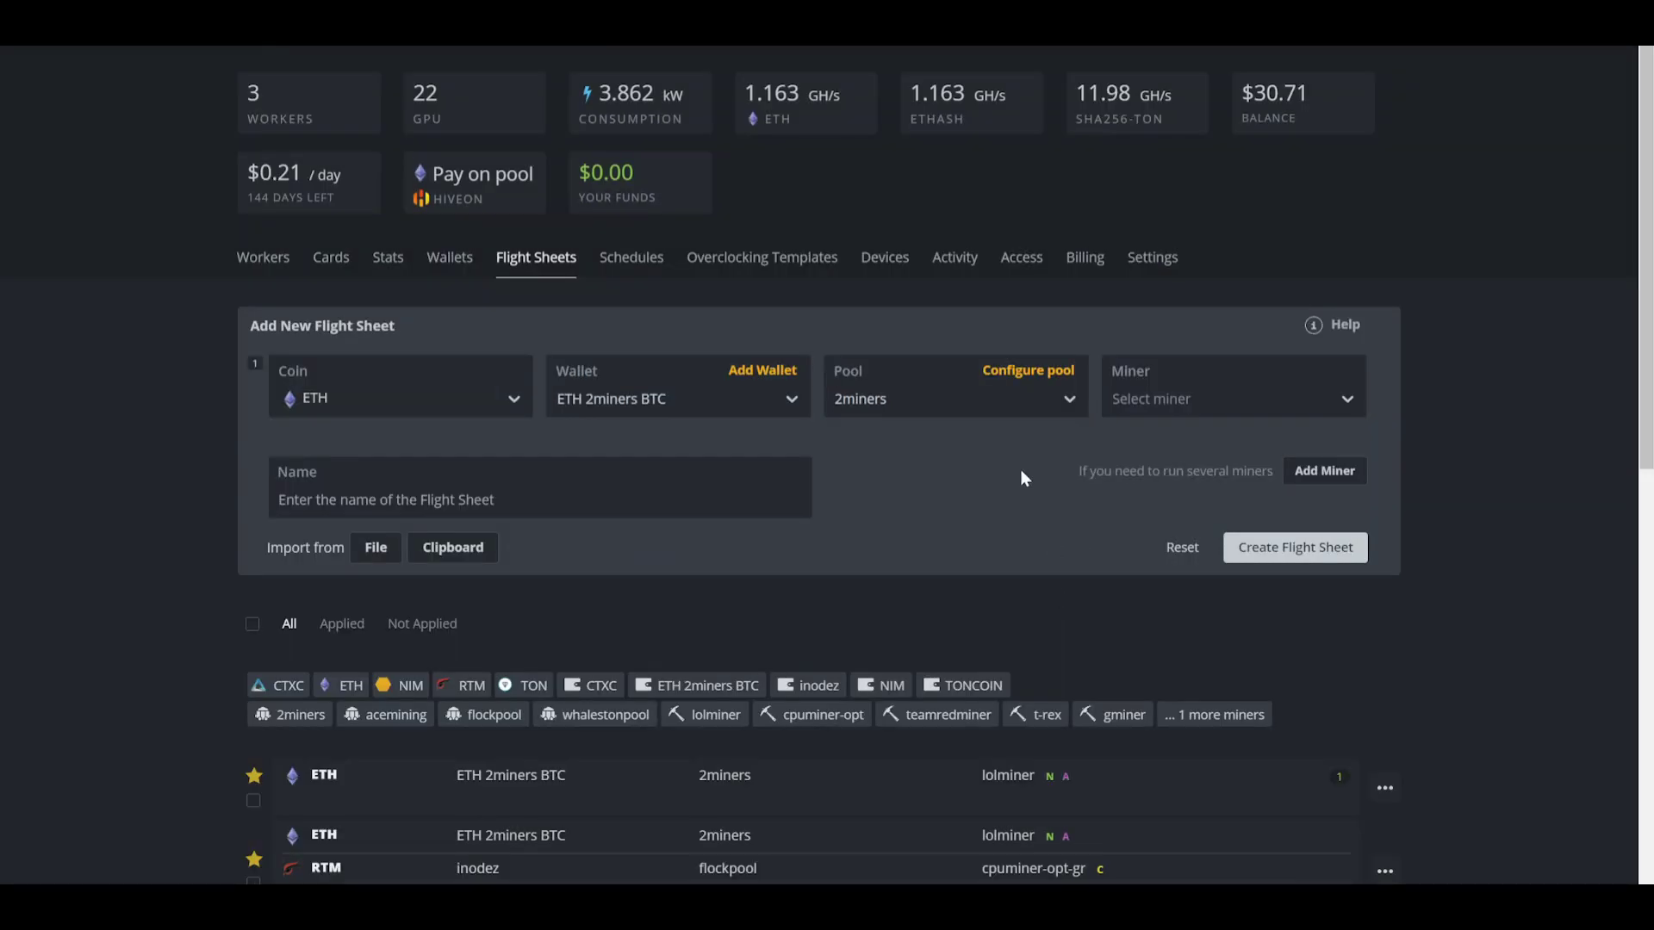
left_click(1206, 411)
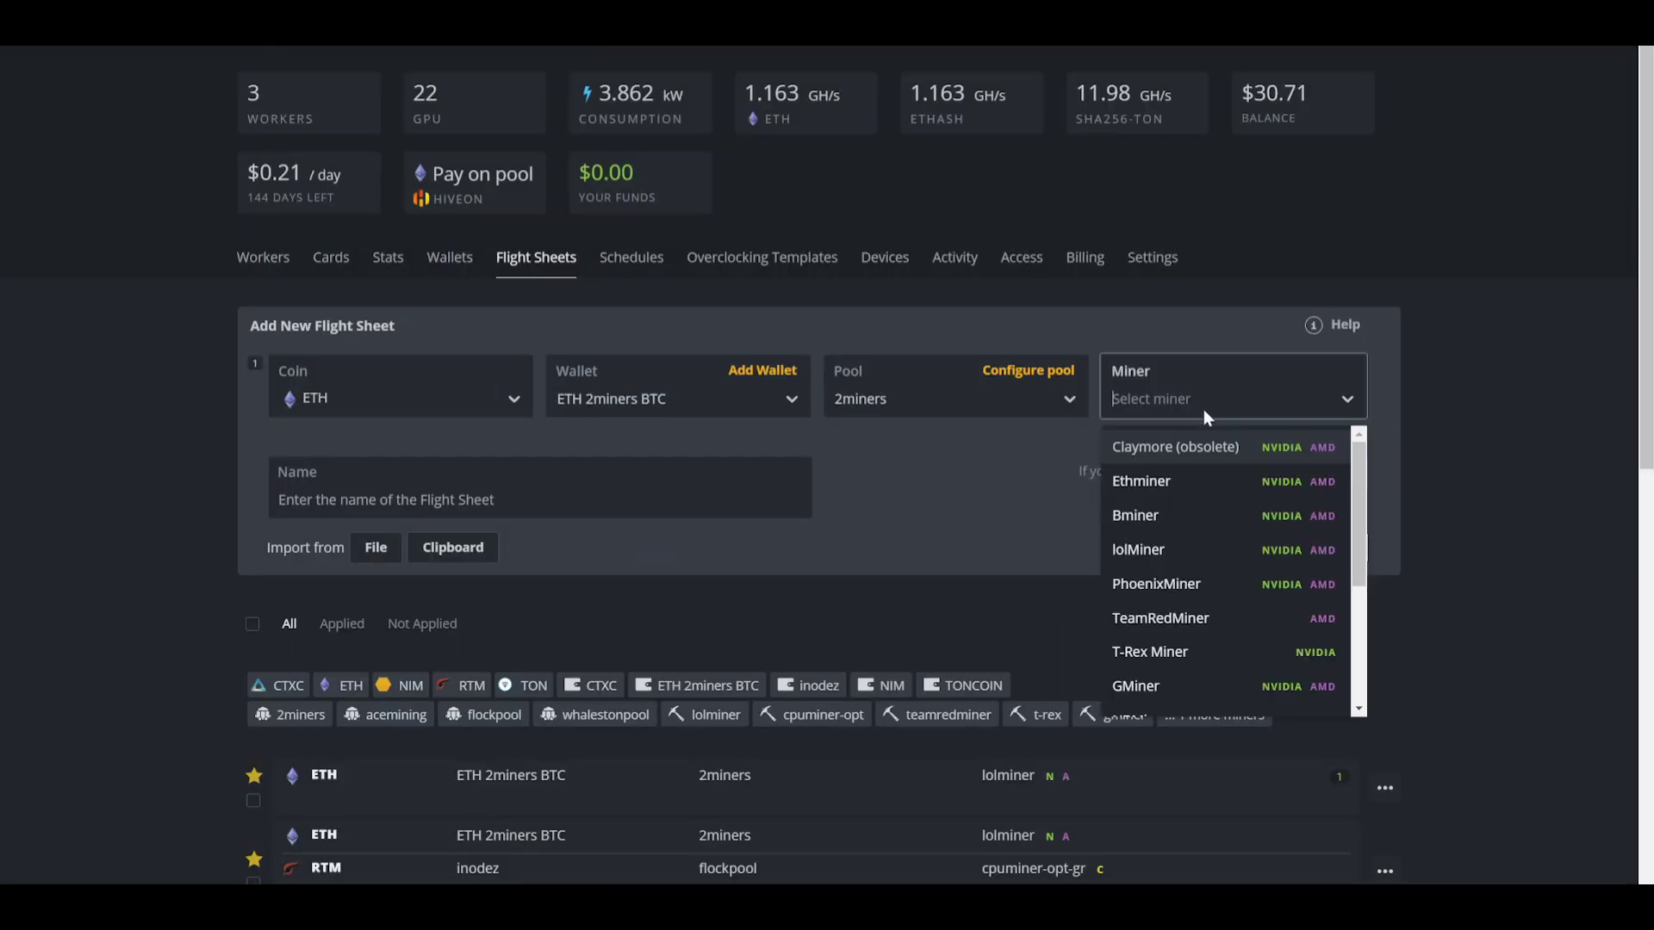
left_click(1174, 558)
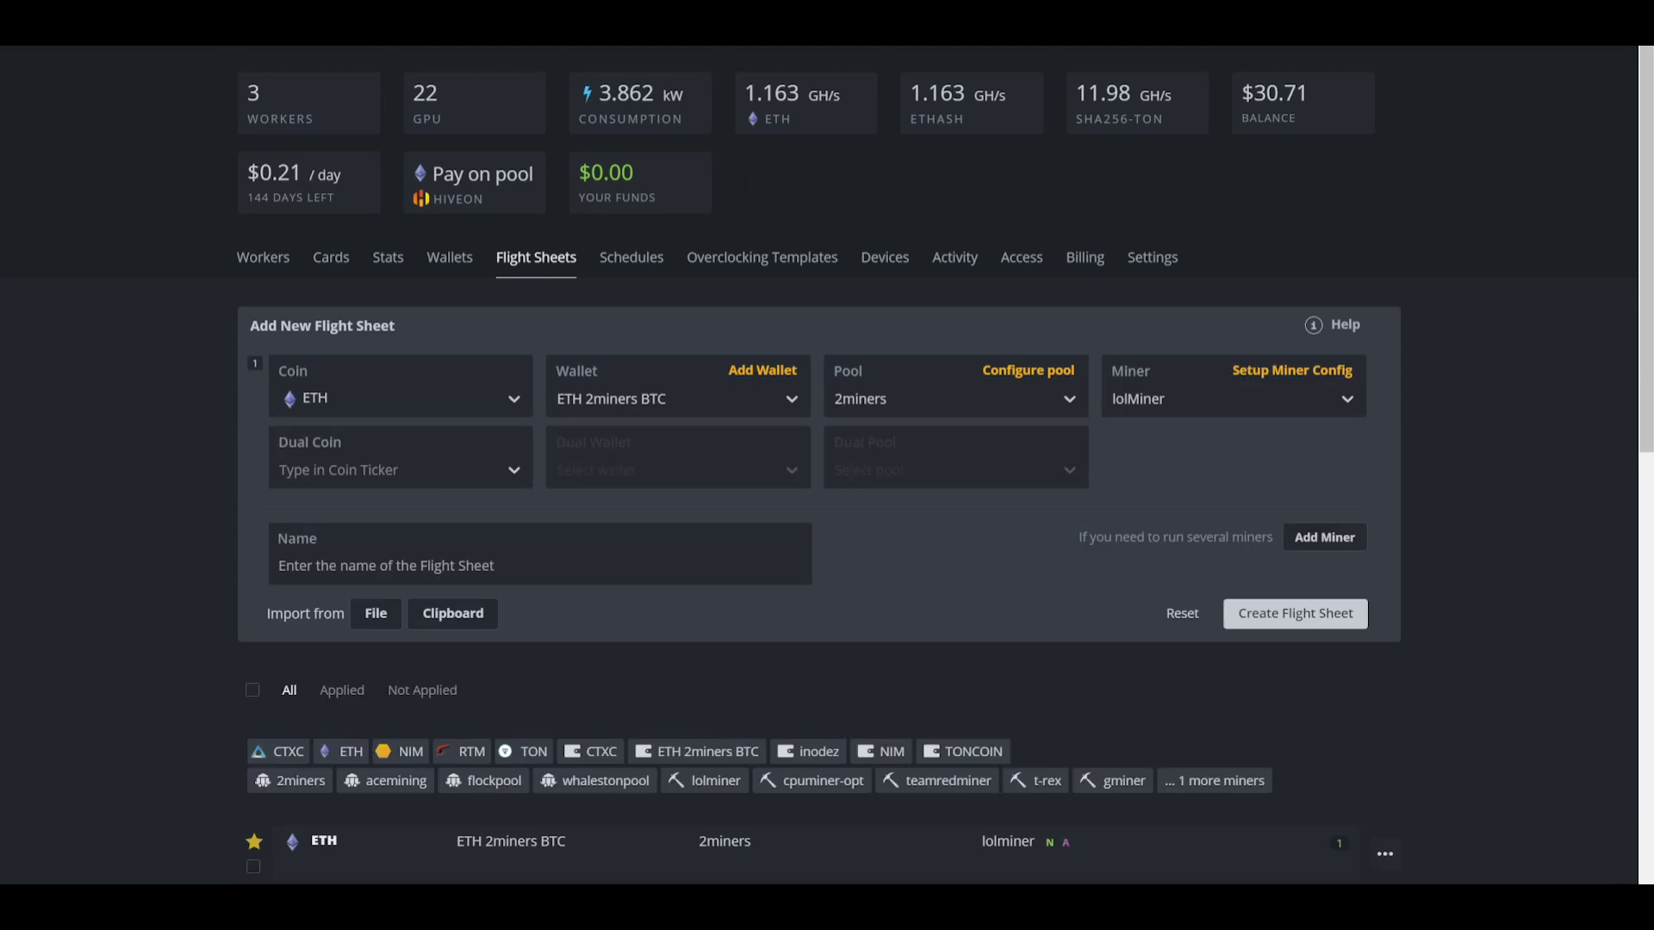
Step: In lolMiner's config, enter worker name WORKKER001 and choose TONDUAL as the second hash algorithm
left_click(1278, 376)
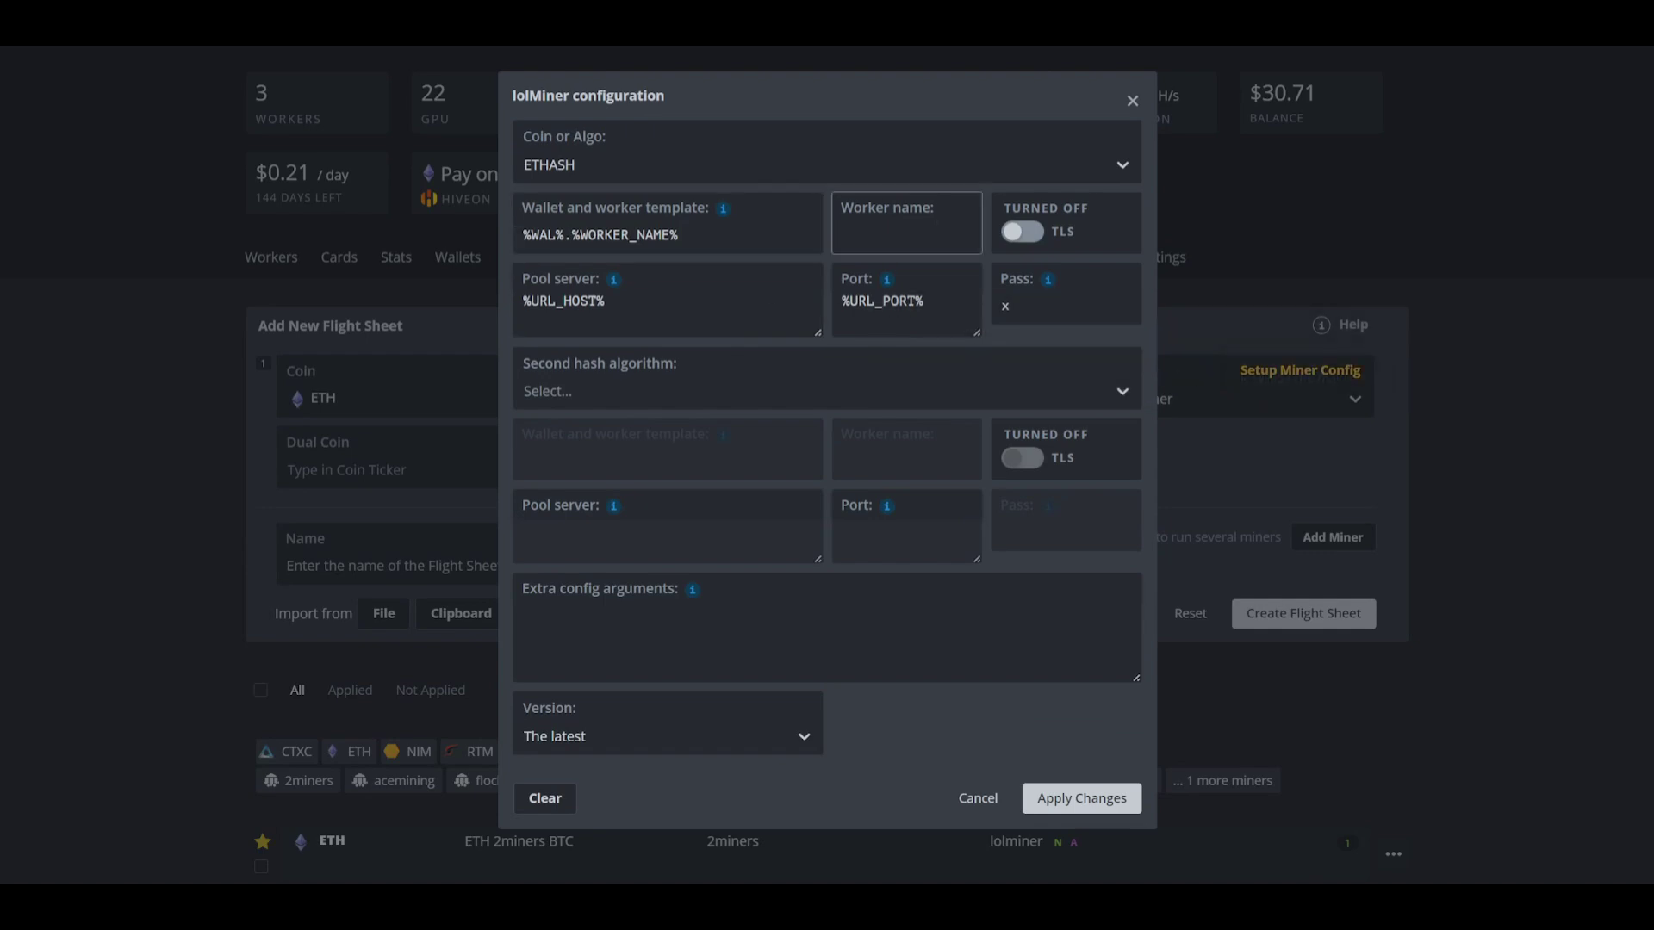
type("WORKKER001")
left_click(857, 389)
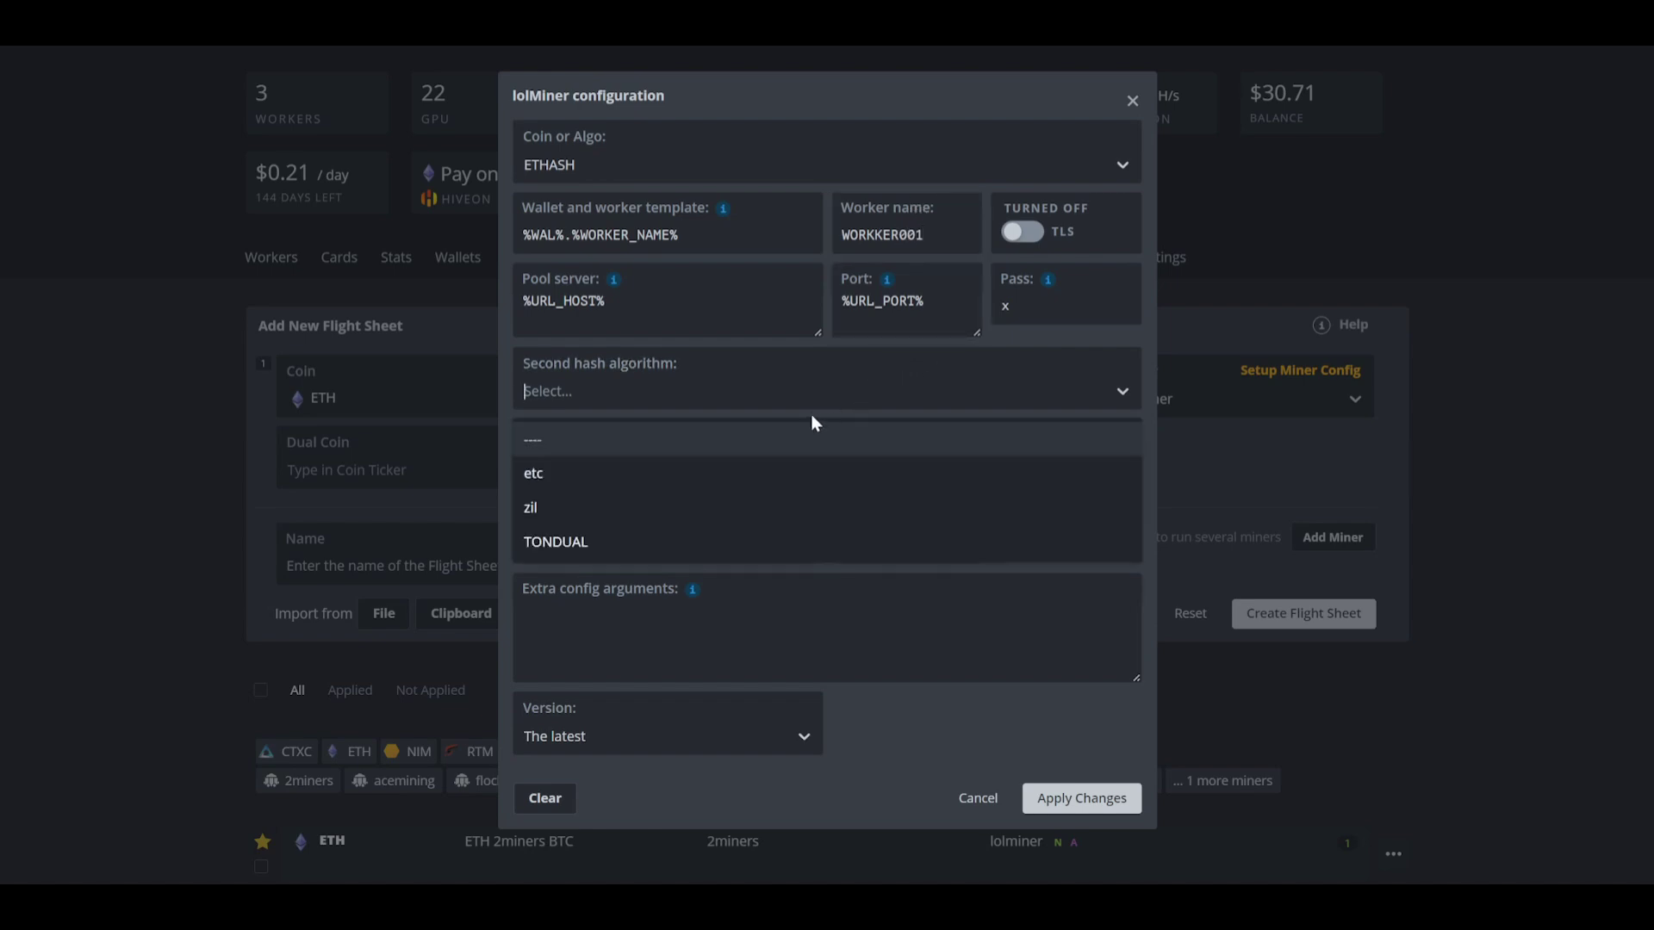
left_click(758, 381)
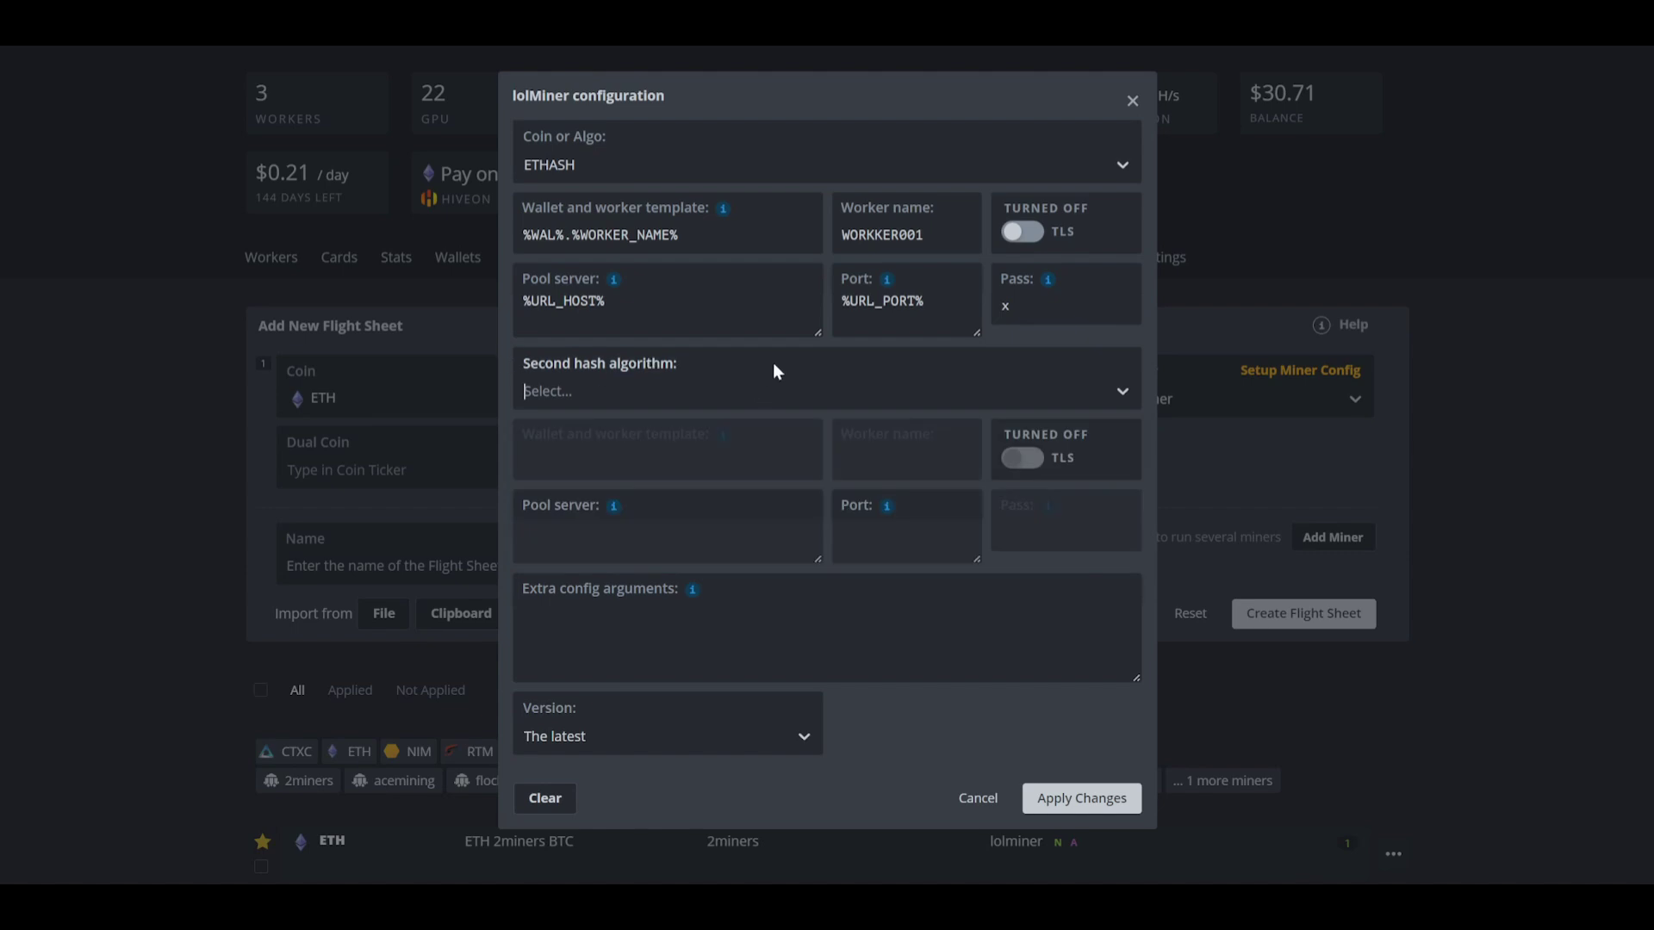
left_click(665, 384)
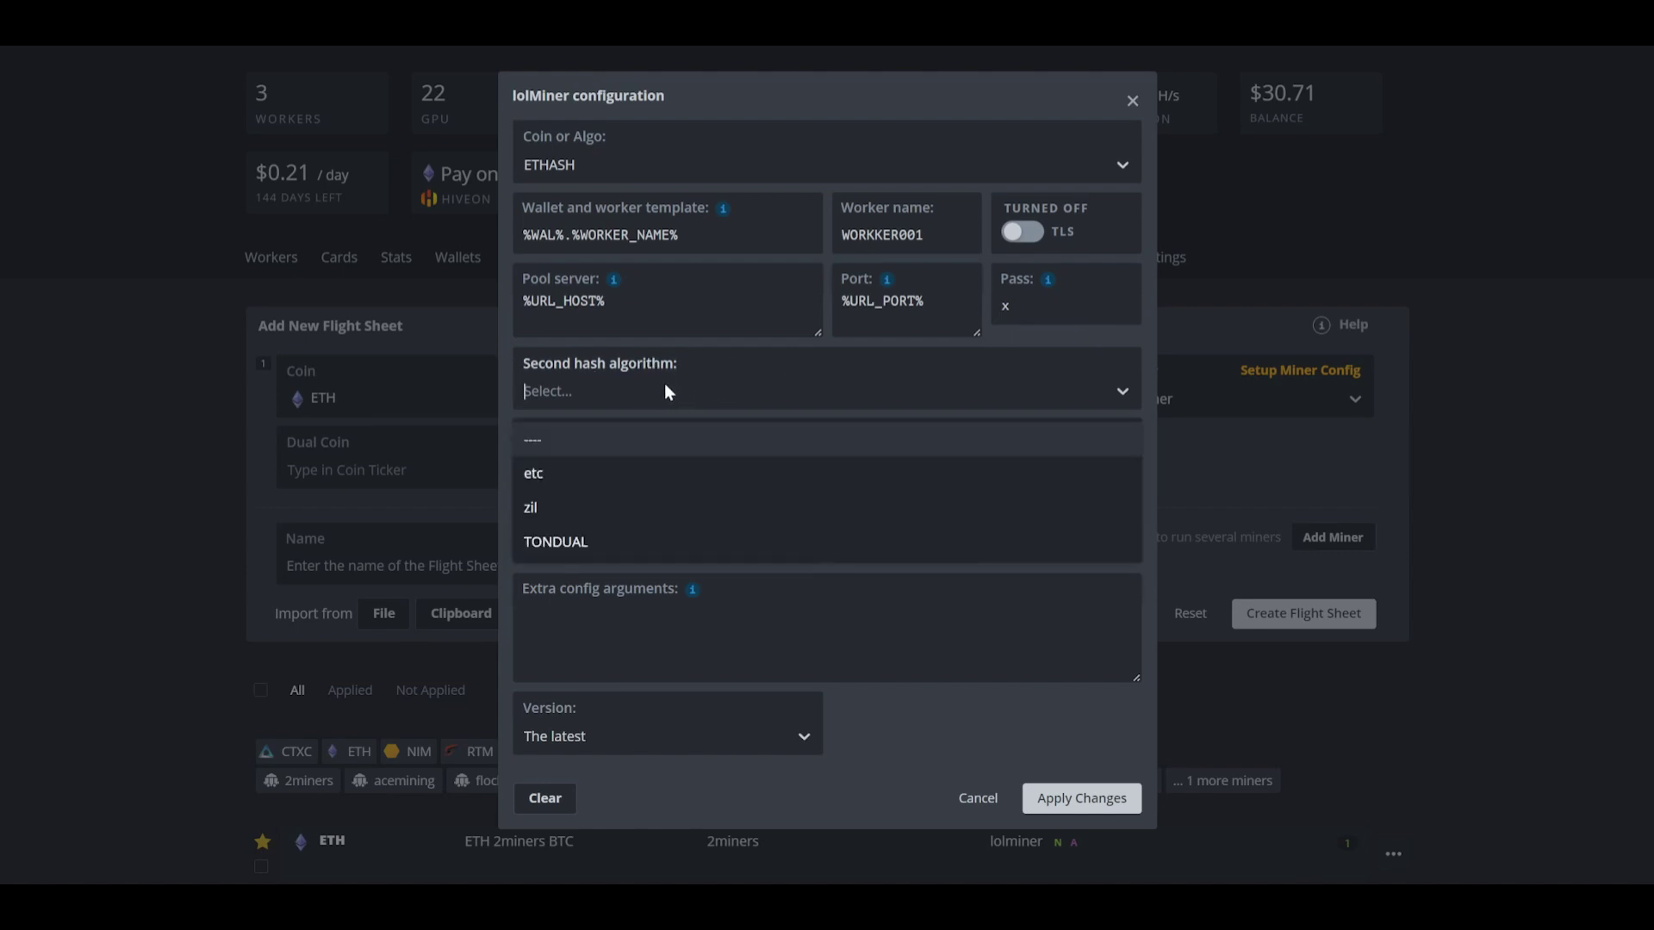
left_click(632, 540)
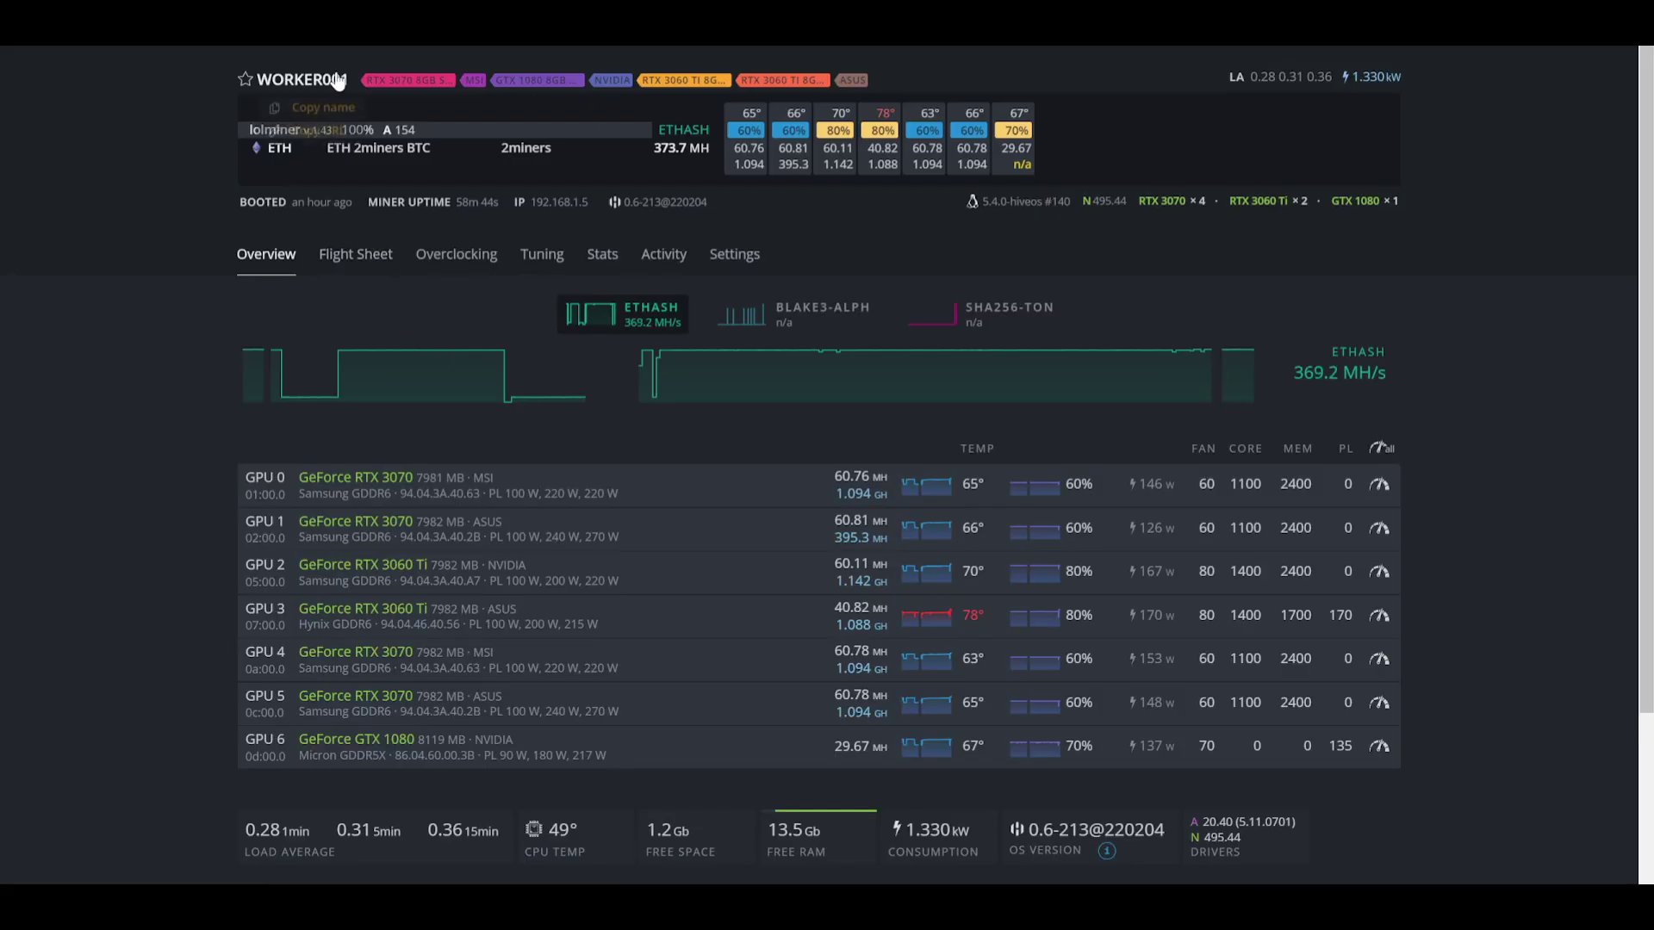
Step: Copy the TONCOIN wallet address from the farm's Wallets list
left_click(405, 78)
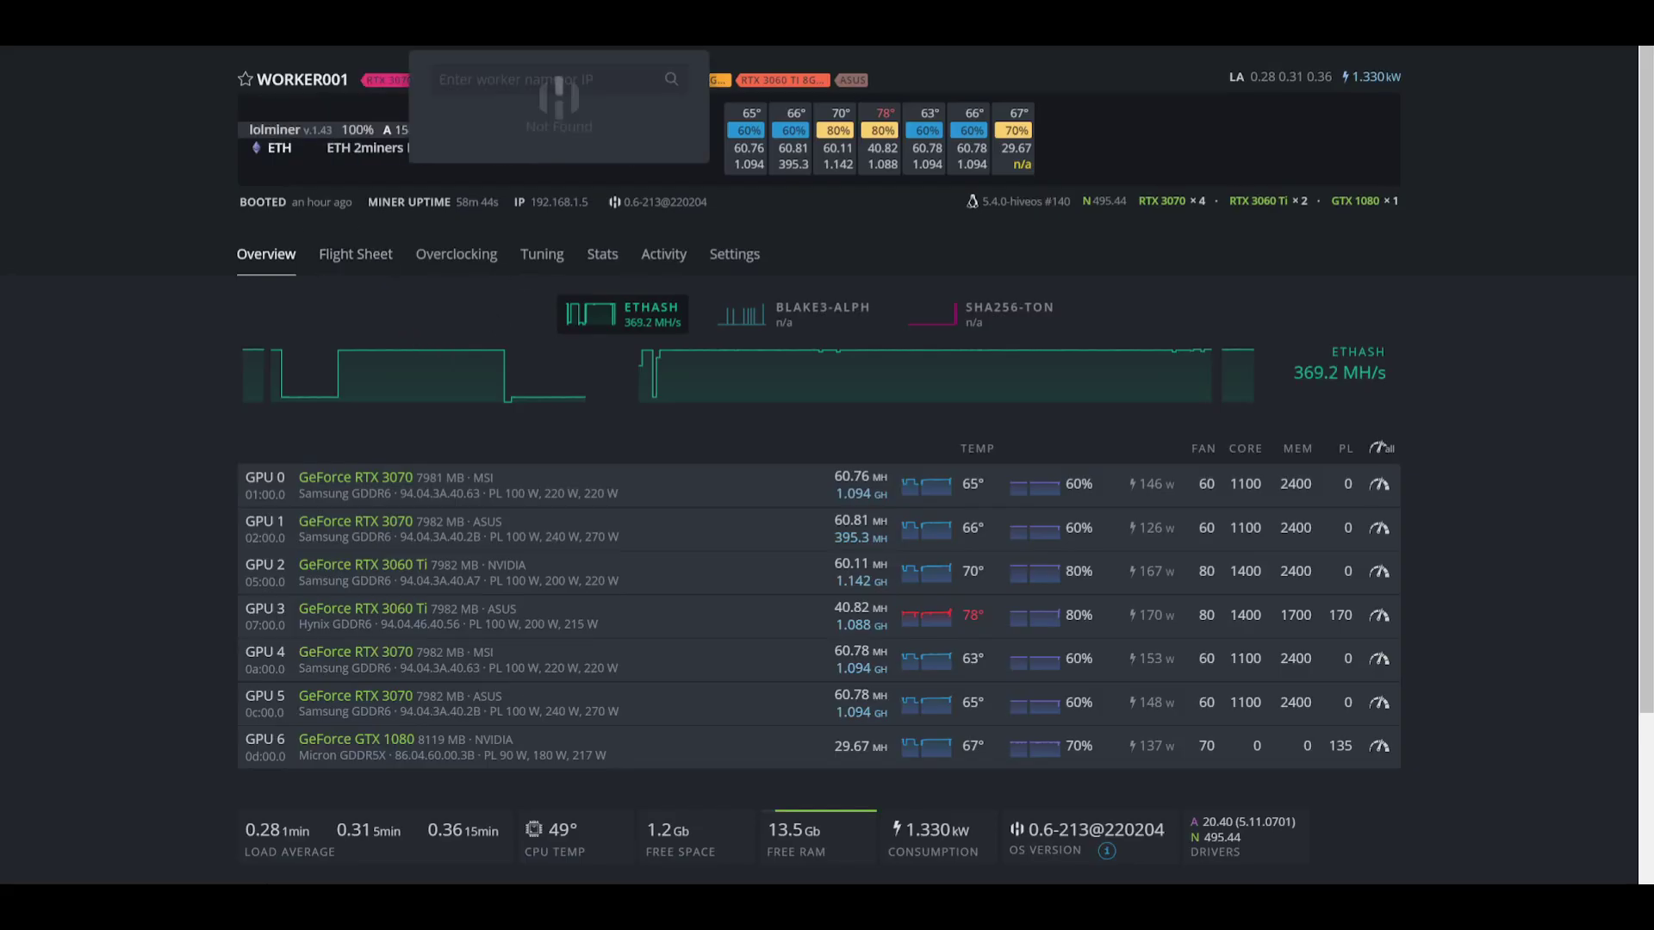
left_click(372, 114)
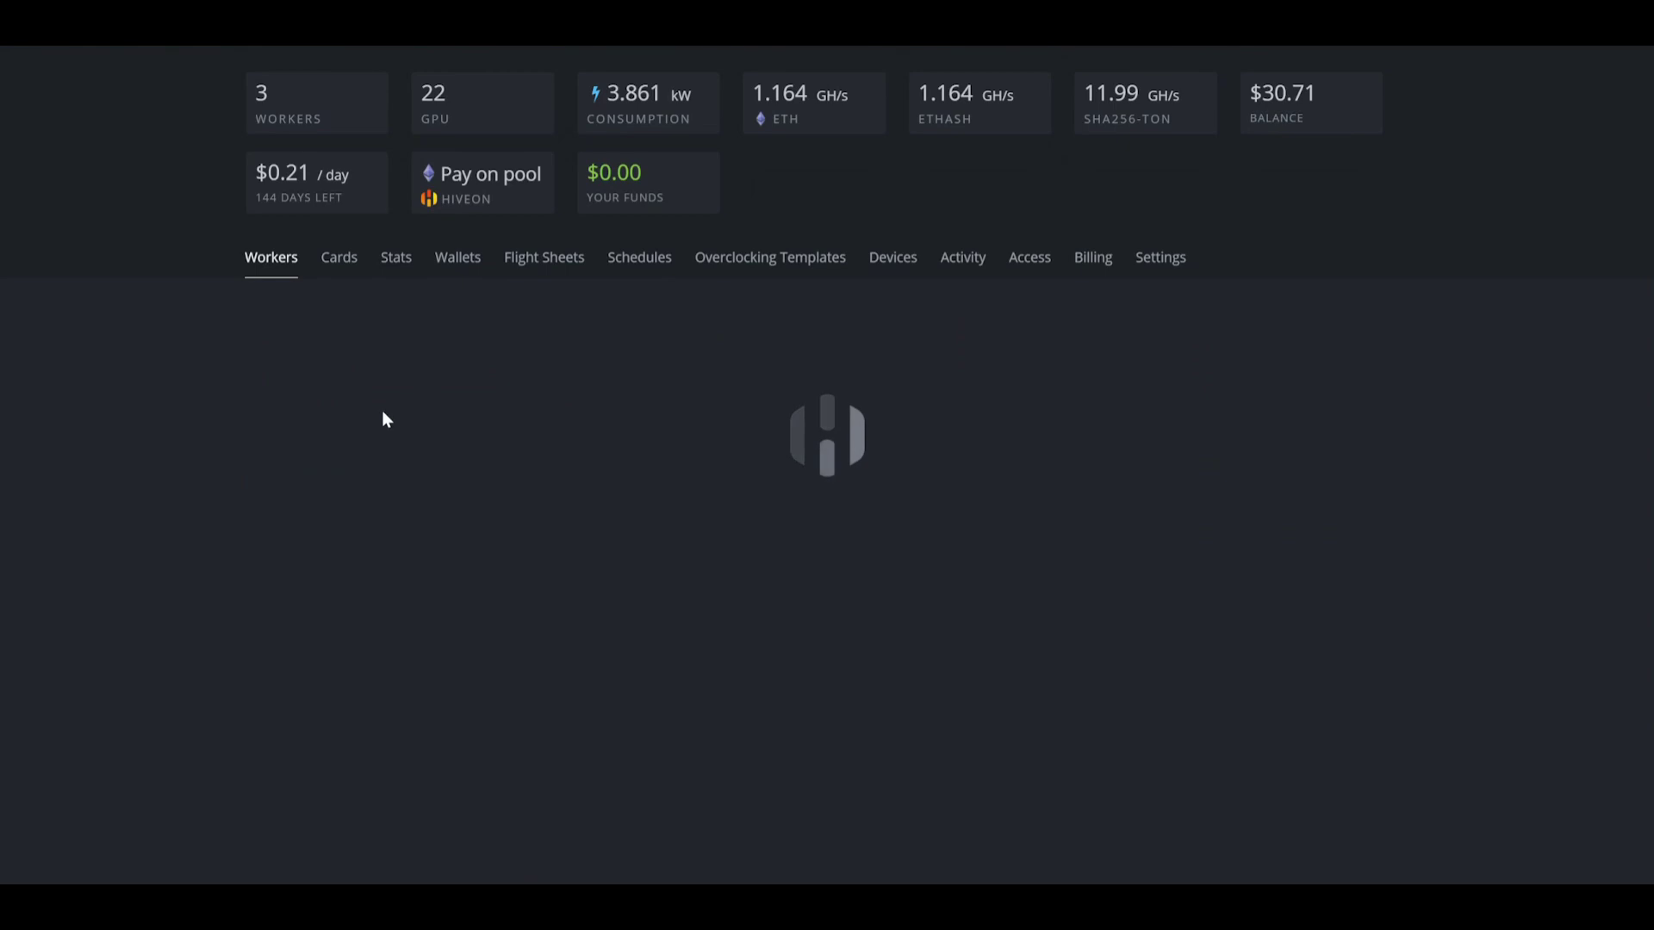
left_click(451, 276)
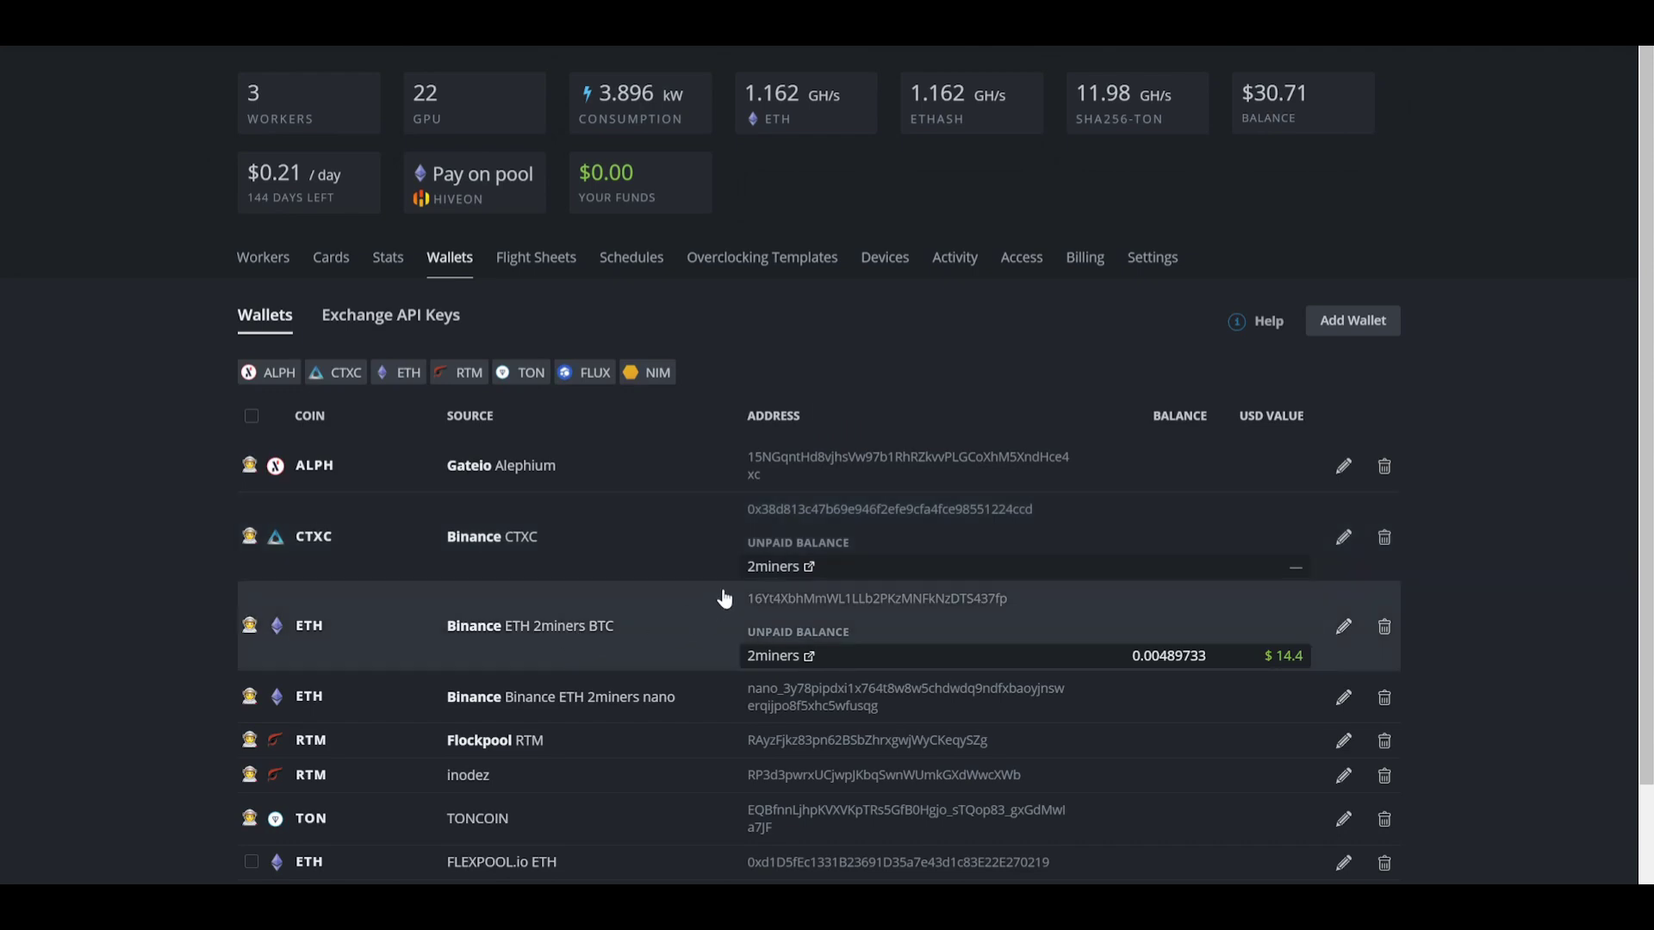
scroll(723, 599, "down", 1)
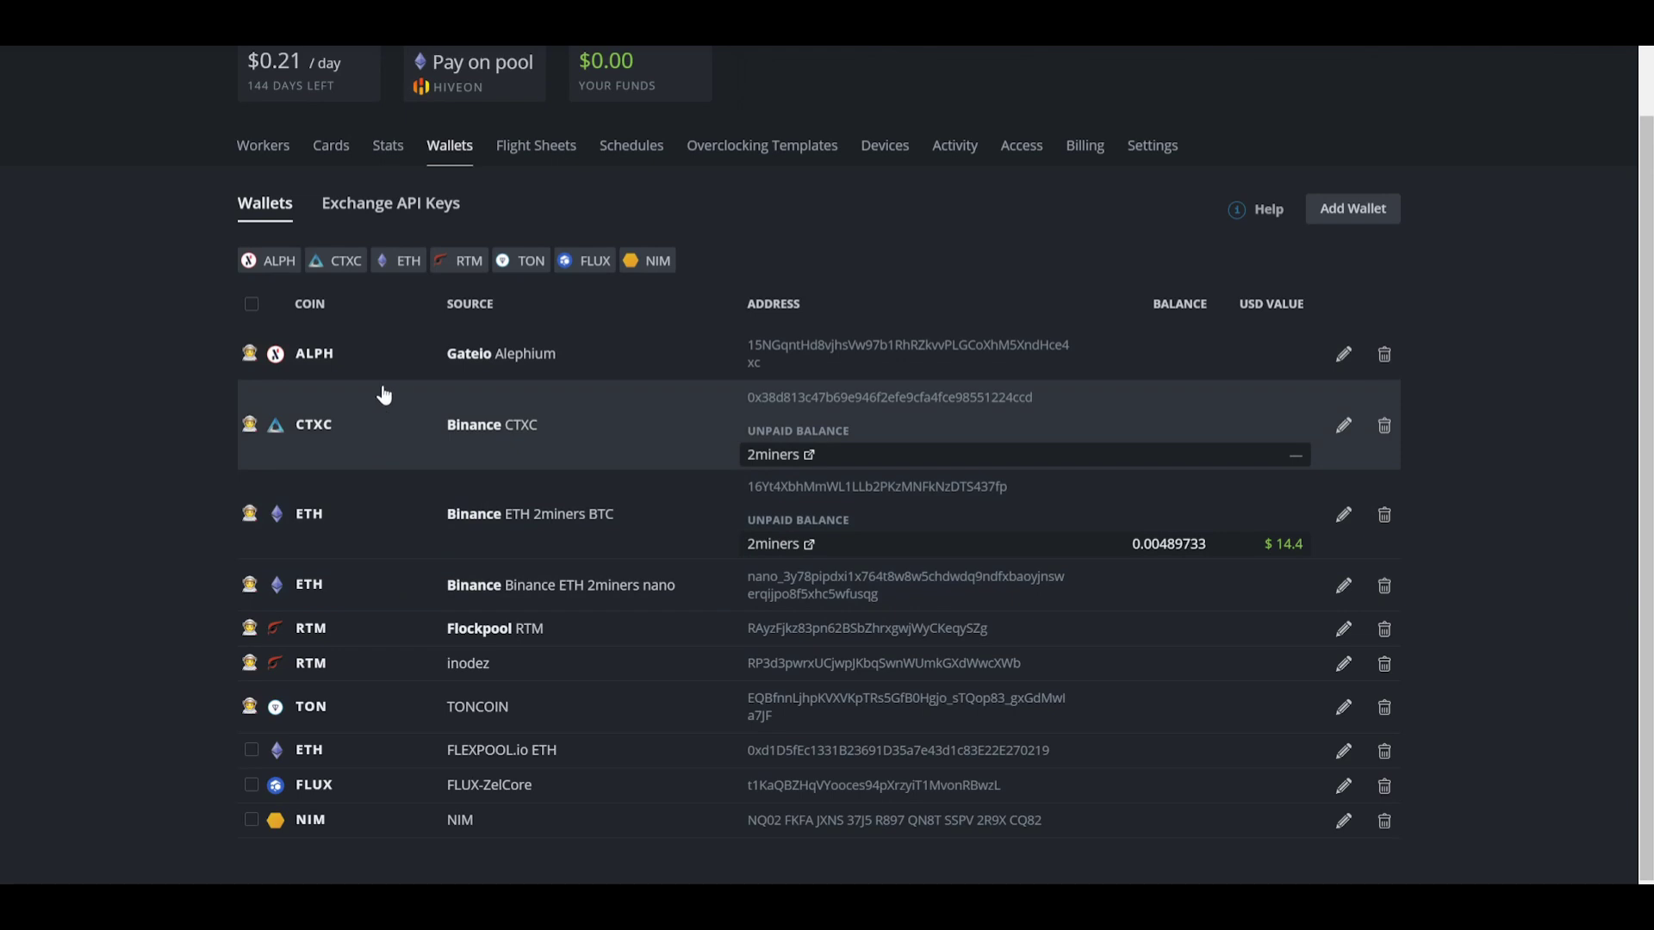
double_click(748, 709)
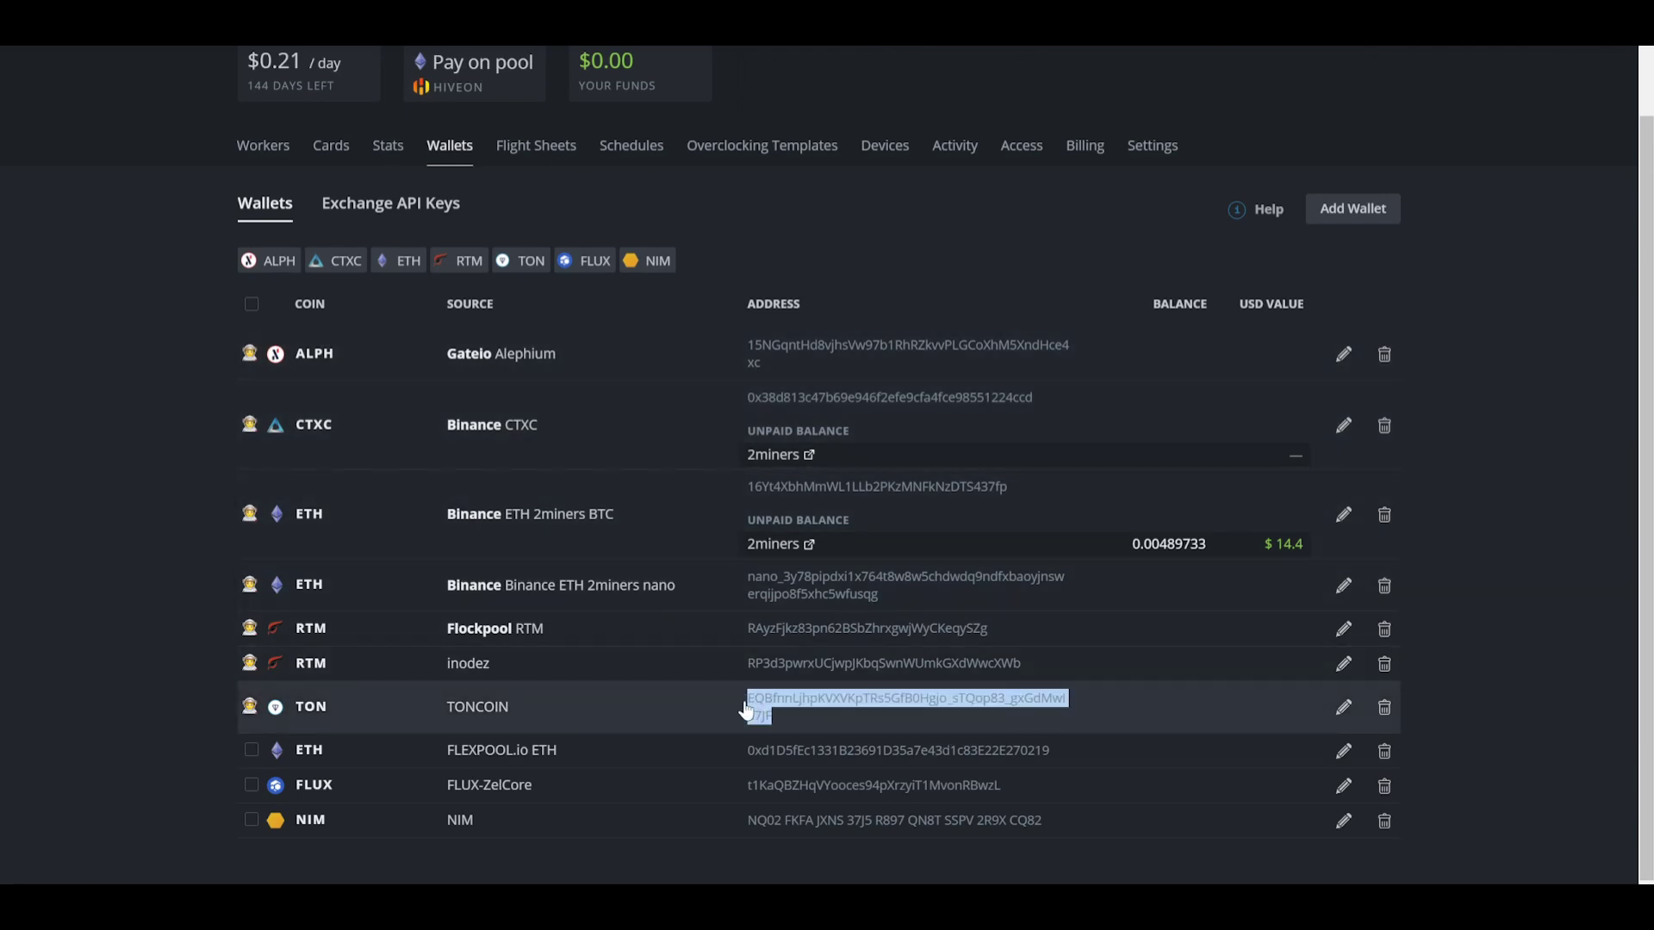
right_click(749, 710)
left_click(788, 717)
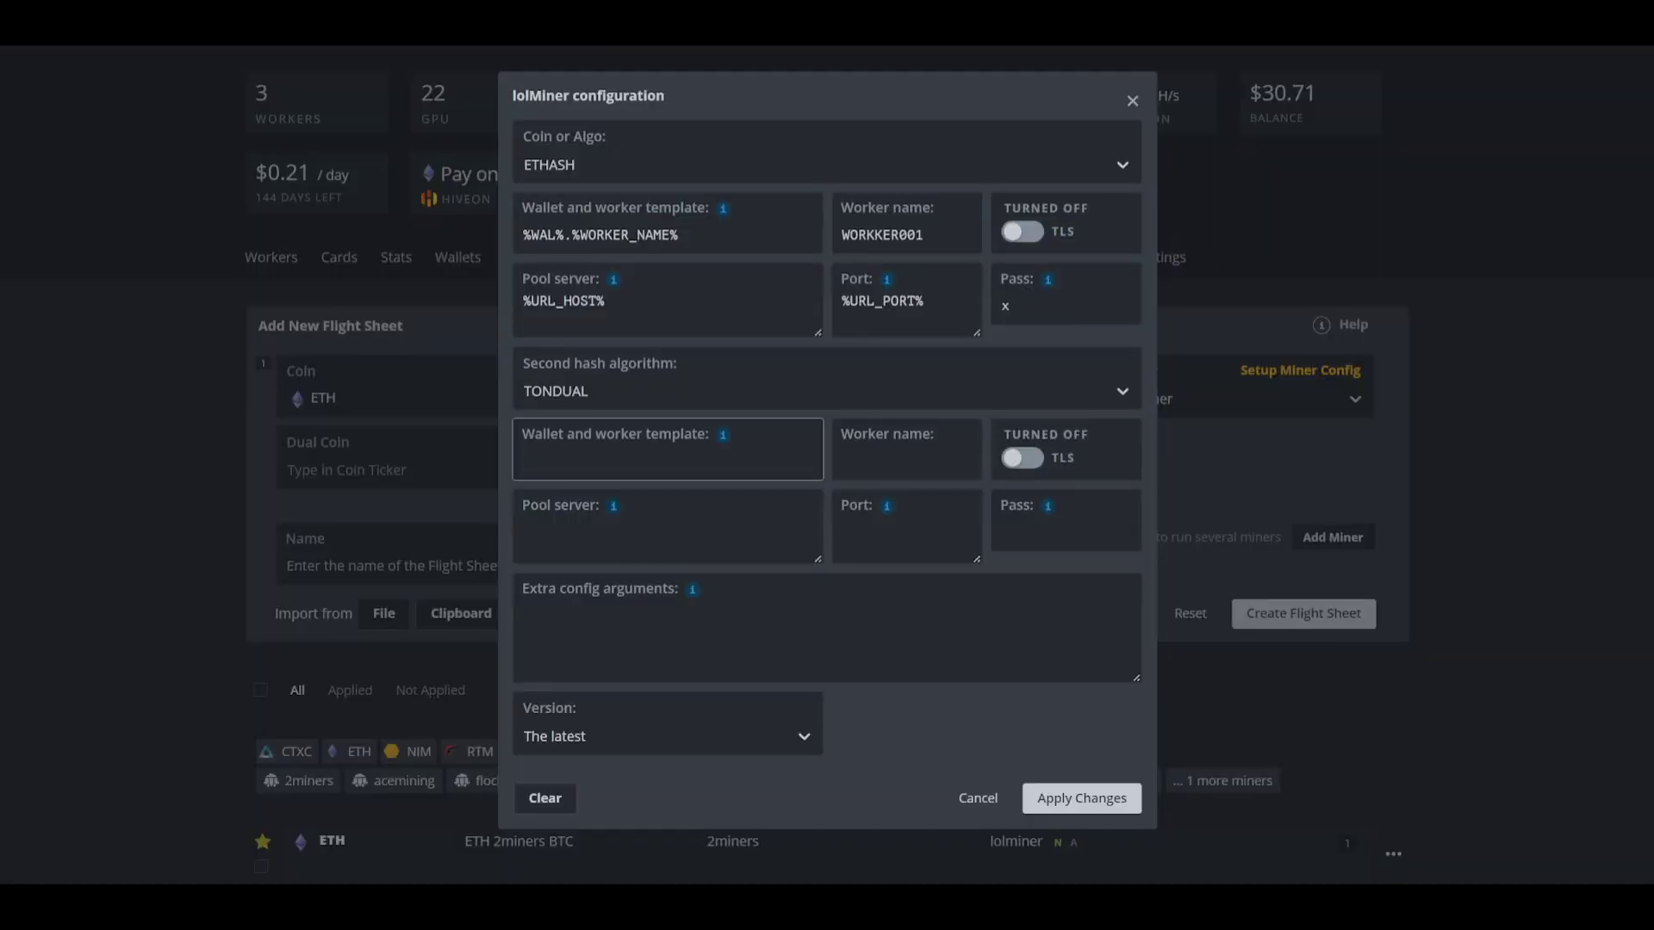
Step: Paste the TON address into the TONDUAL wallet template and set its worker name to WORKER001
key("ctrl+v")
key("Tab")
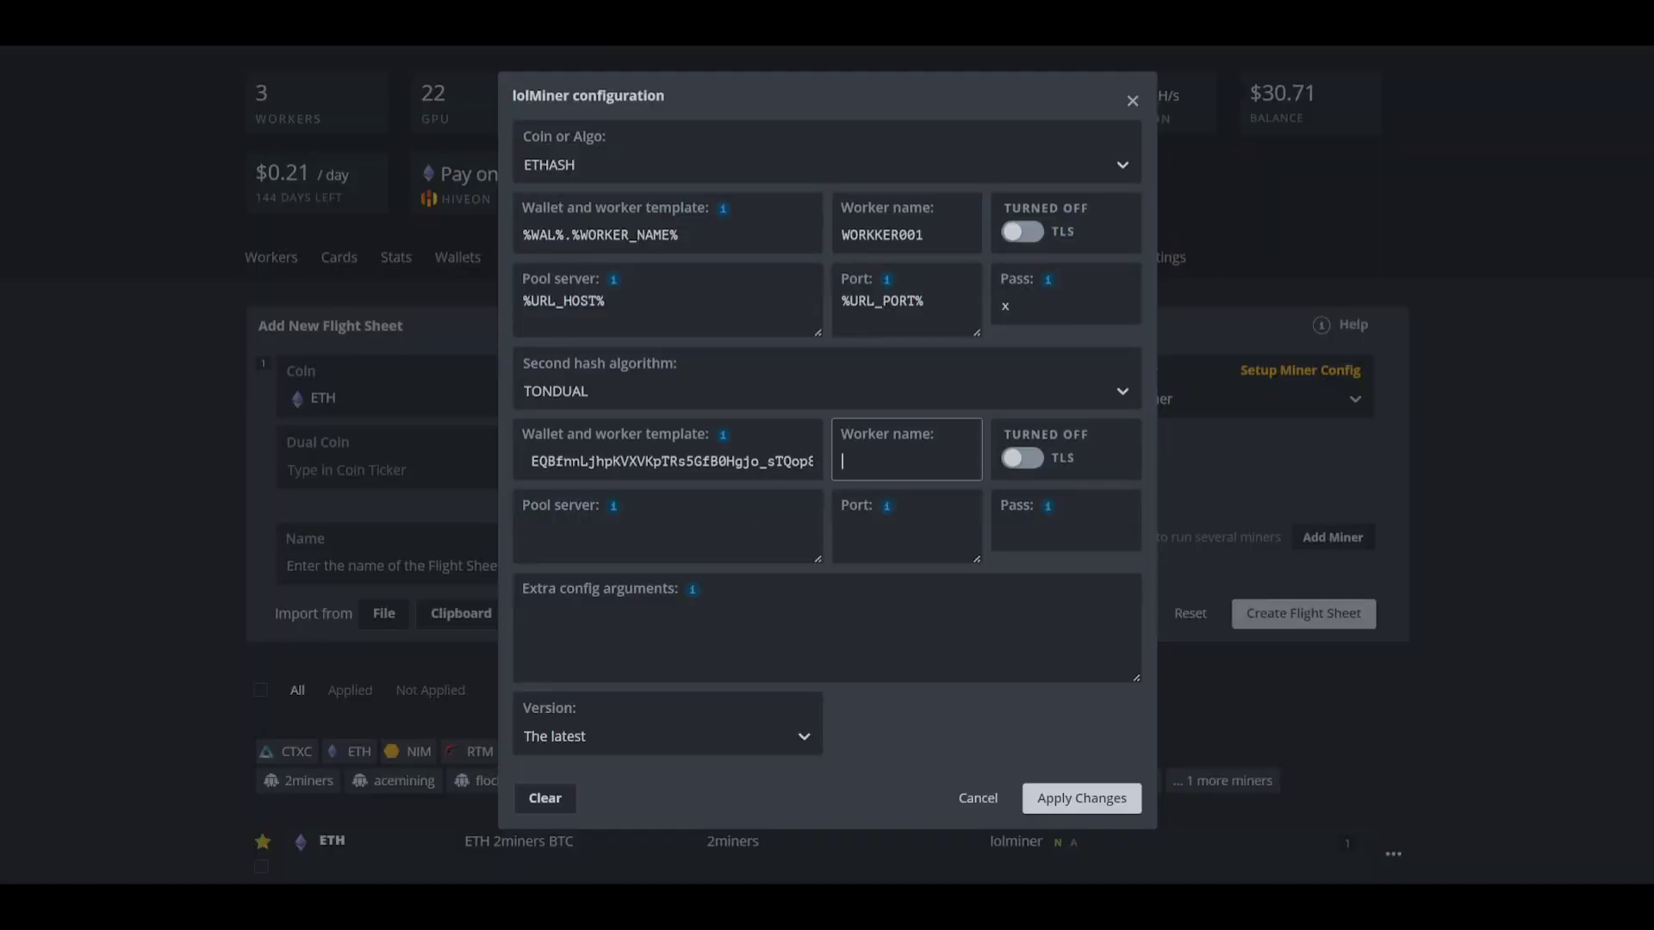
type("WORKER001")
Step: Delete the misspelled WORKKER001 from the main worker name field
left_click(674, 235)
left_click_drag(674, 235, 571, 235)
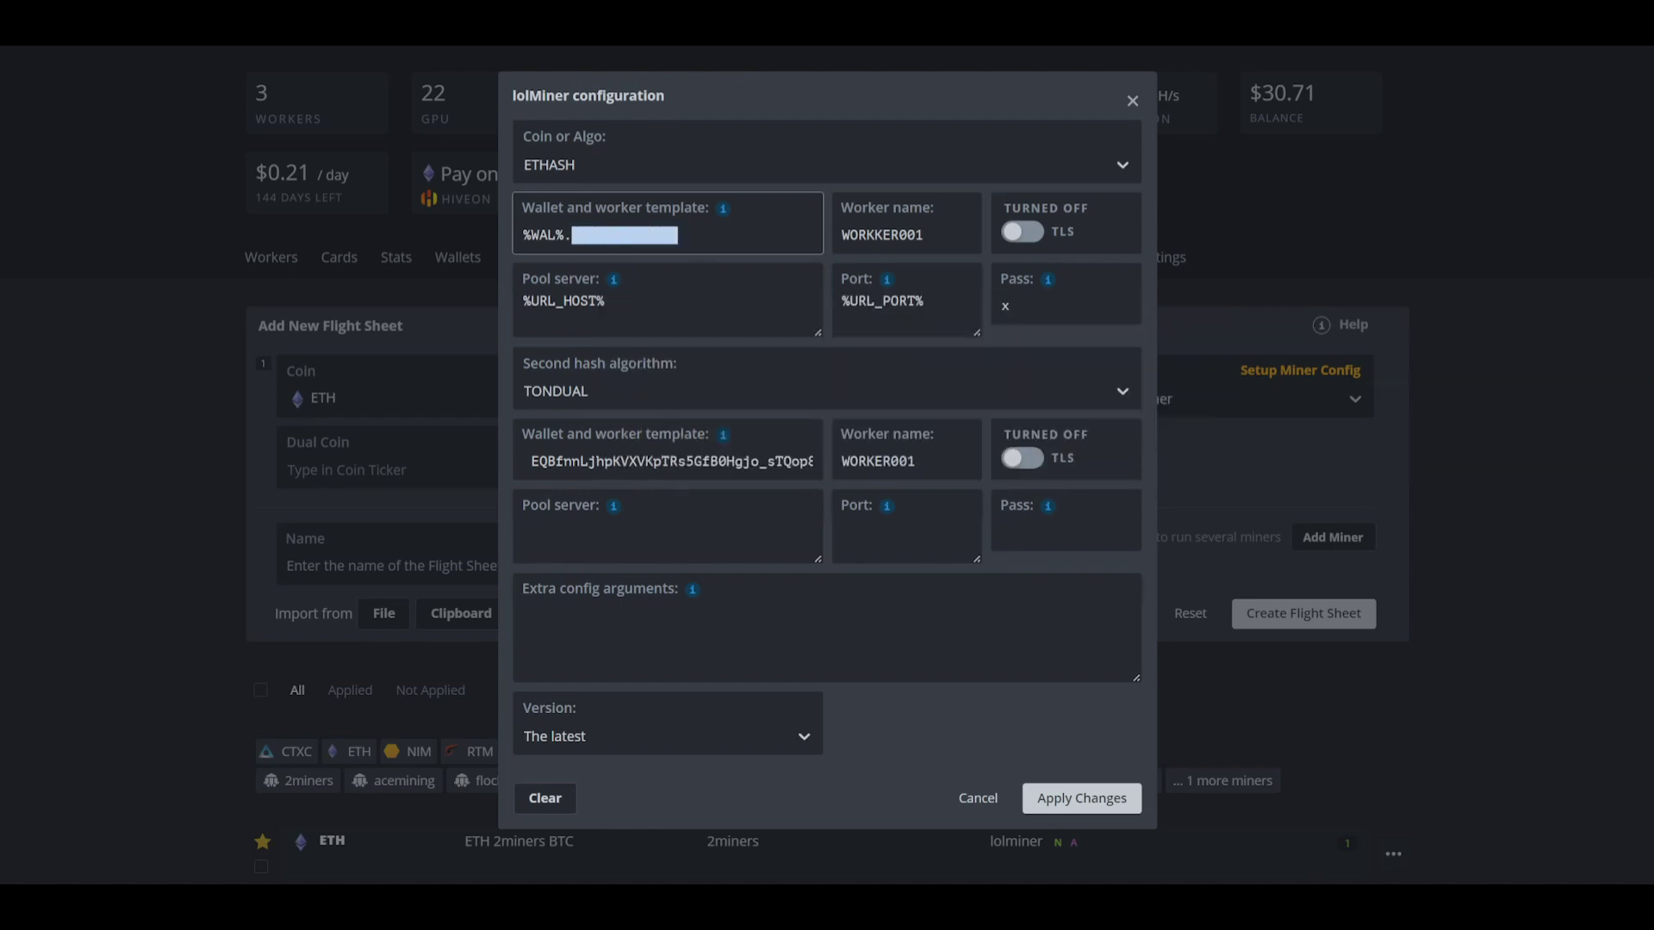
left_click(680, 236)
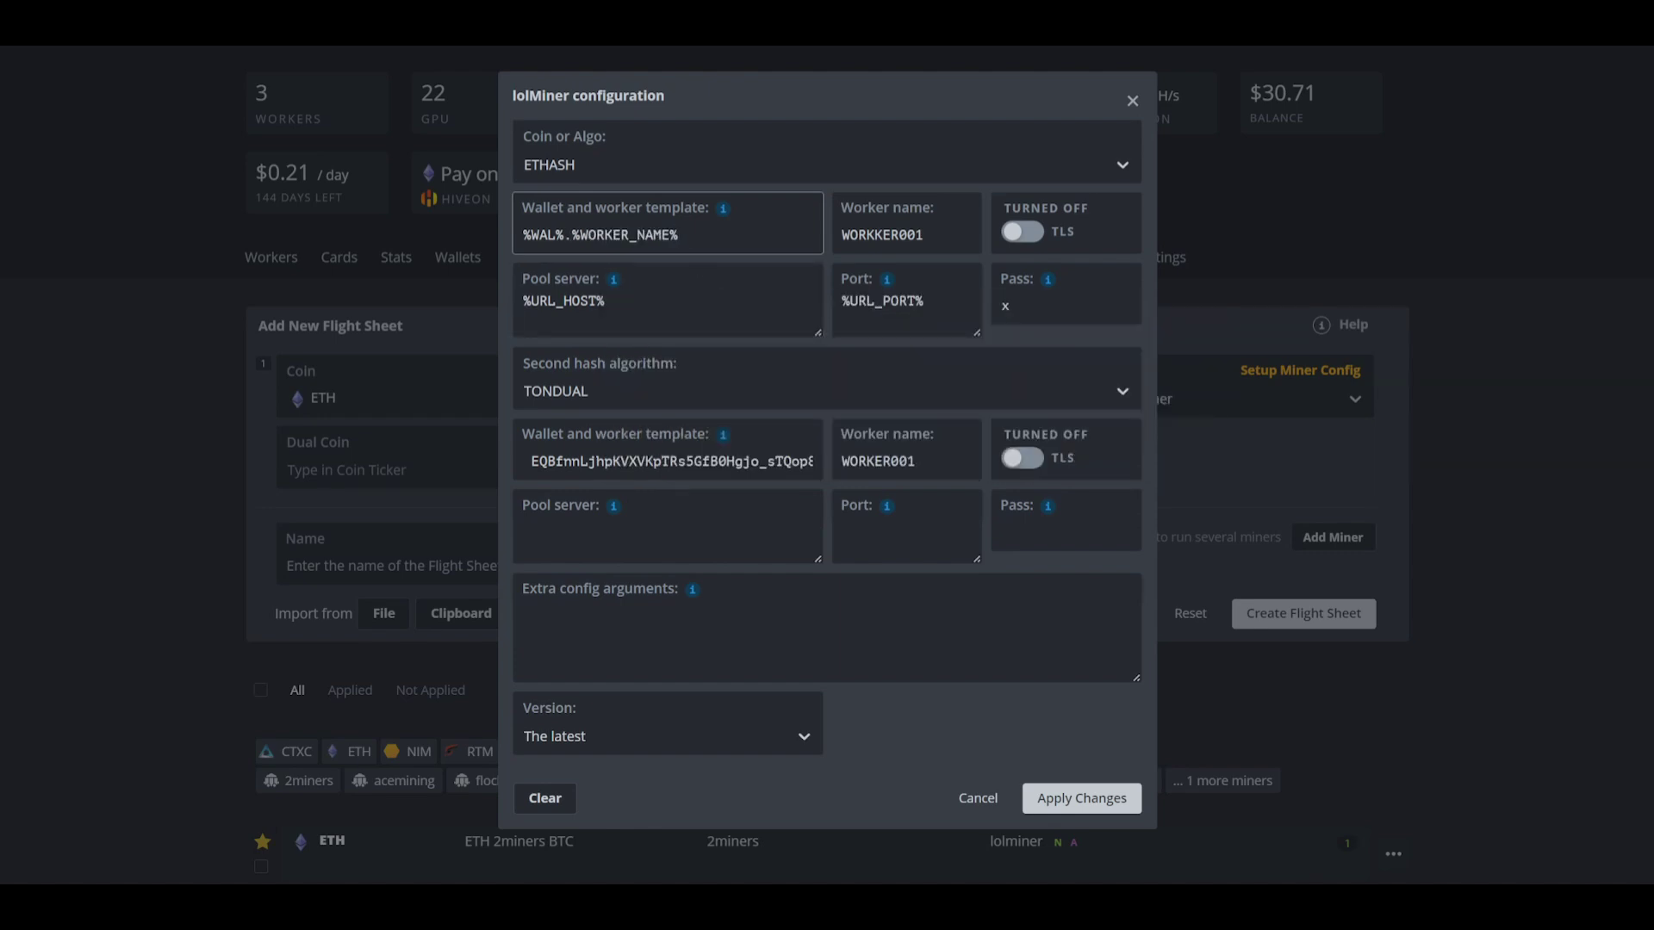
double_click(896, 235)
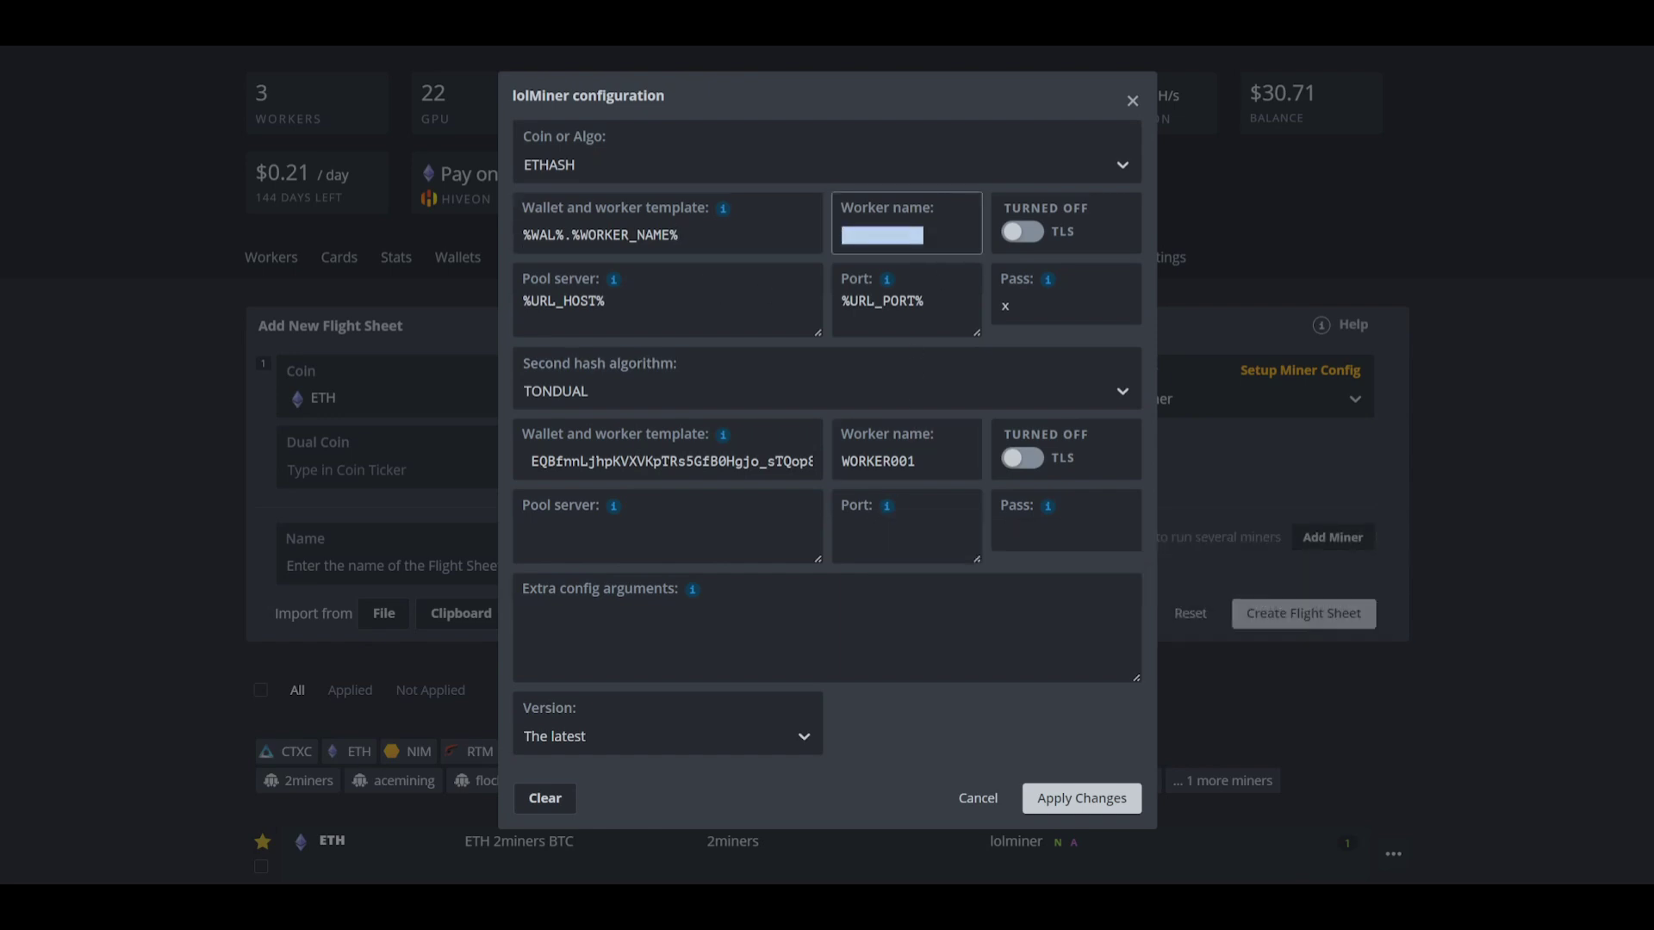
key("BackSpace")
left_click(737, 243)
key("Tab")
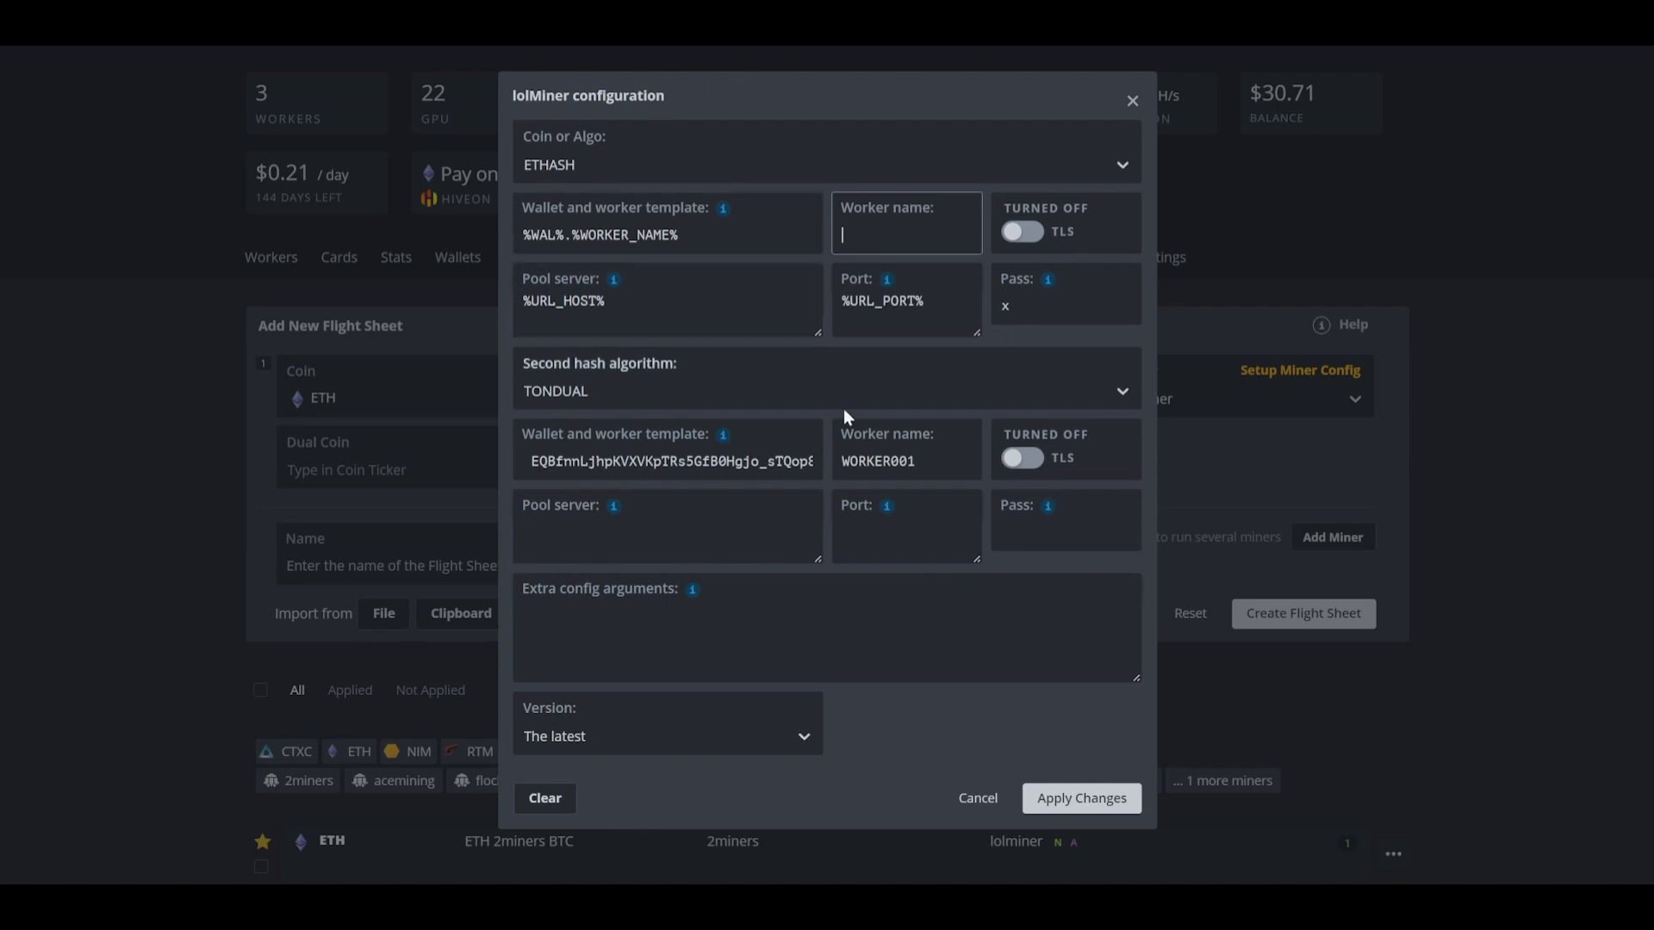
left_click(667, 528)
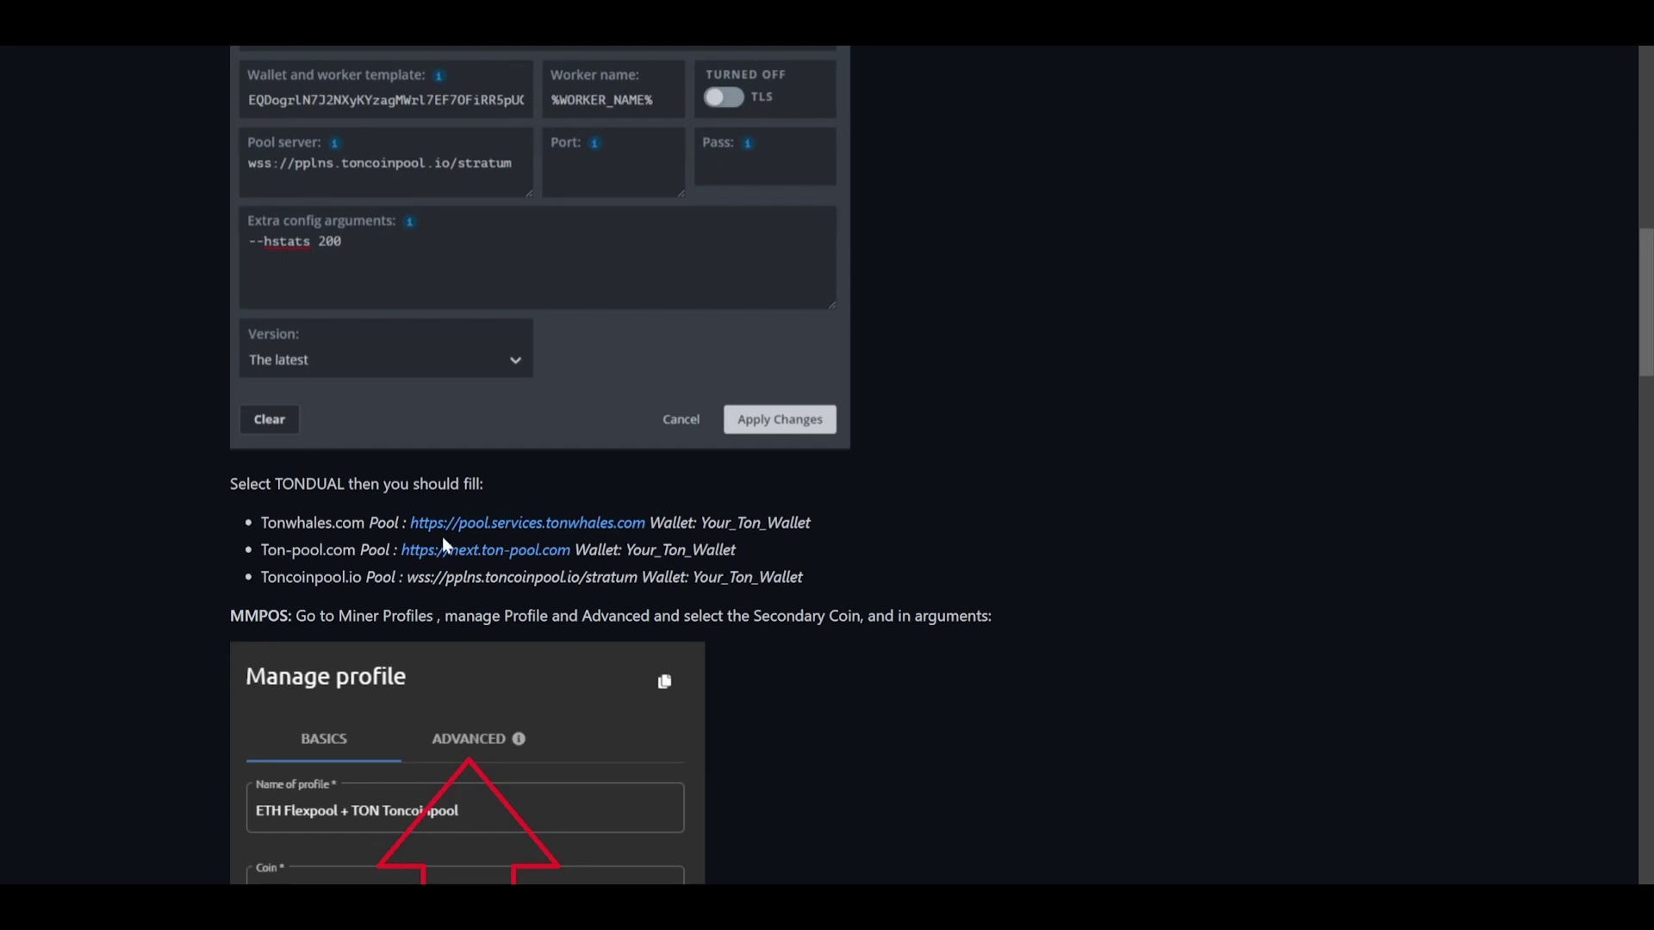
left_click_drag(646, 533, 410, 525)
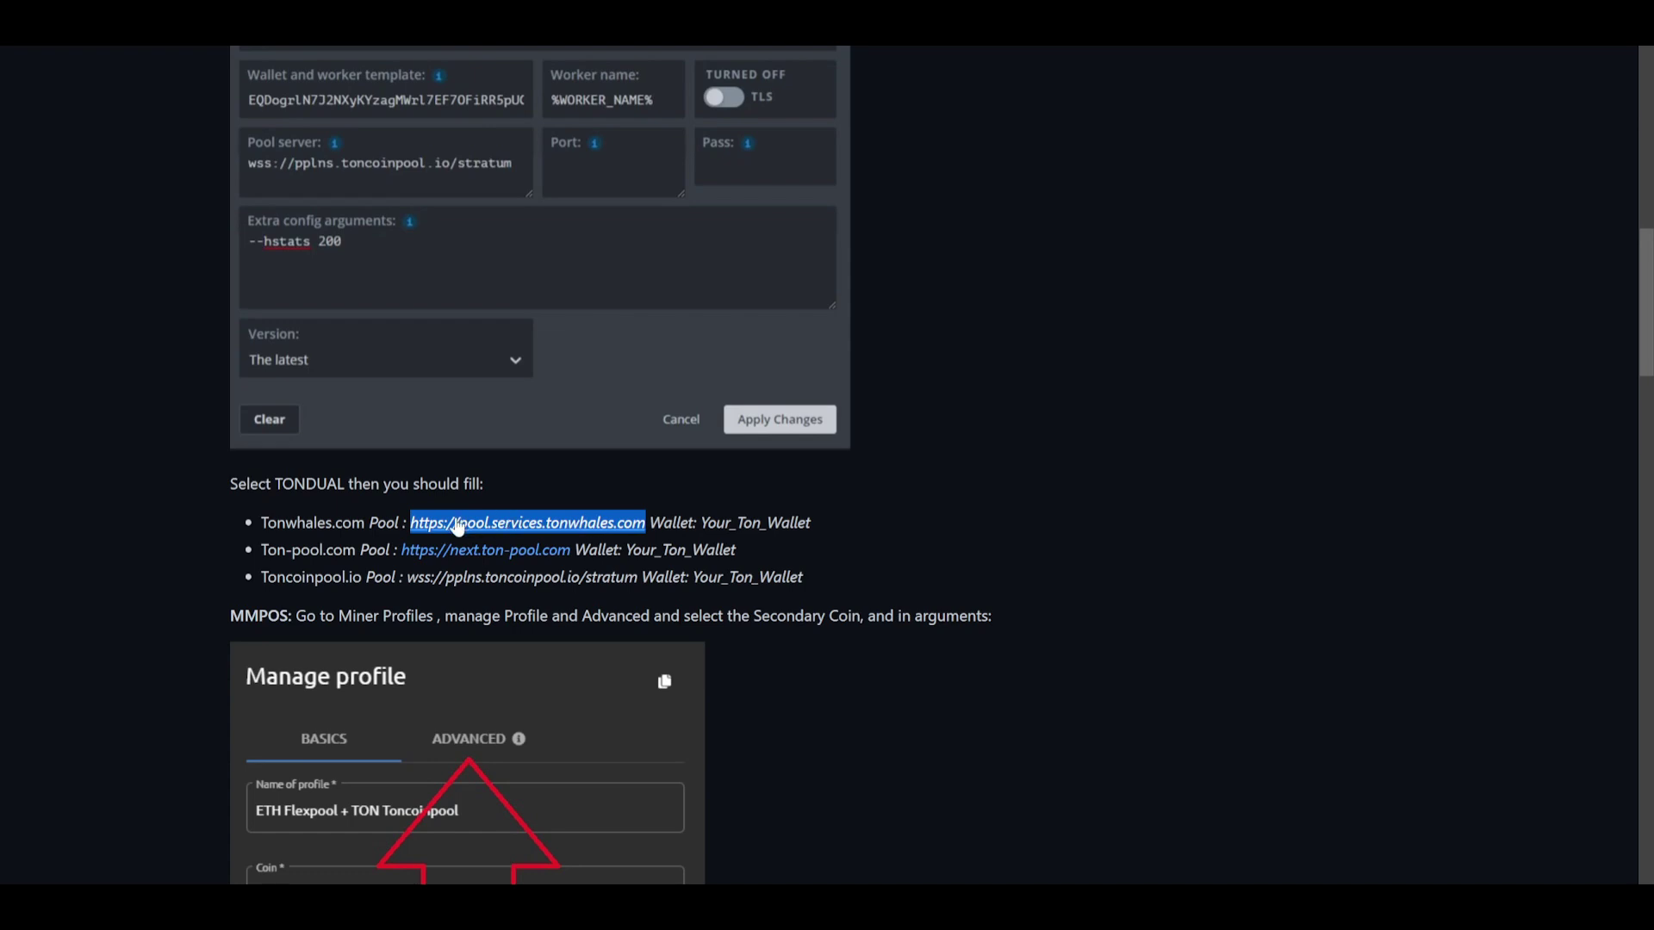
right_click(502, 520)
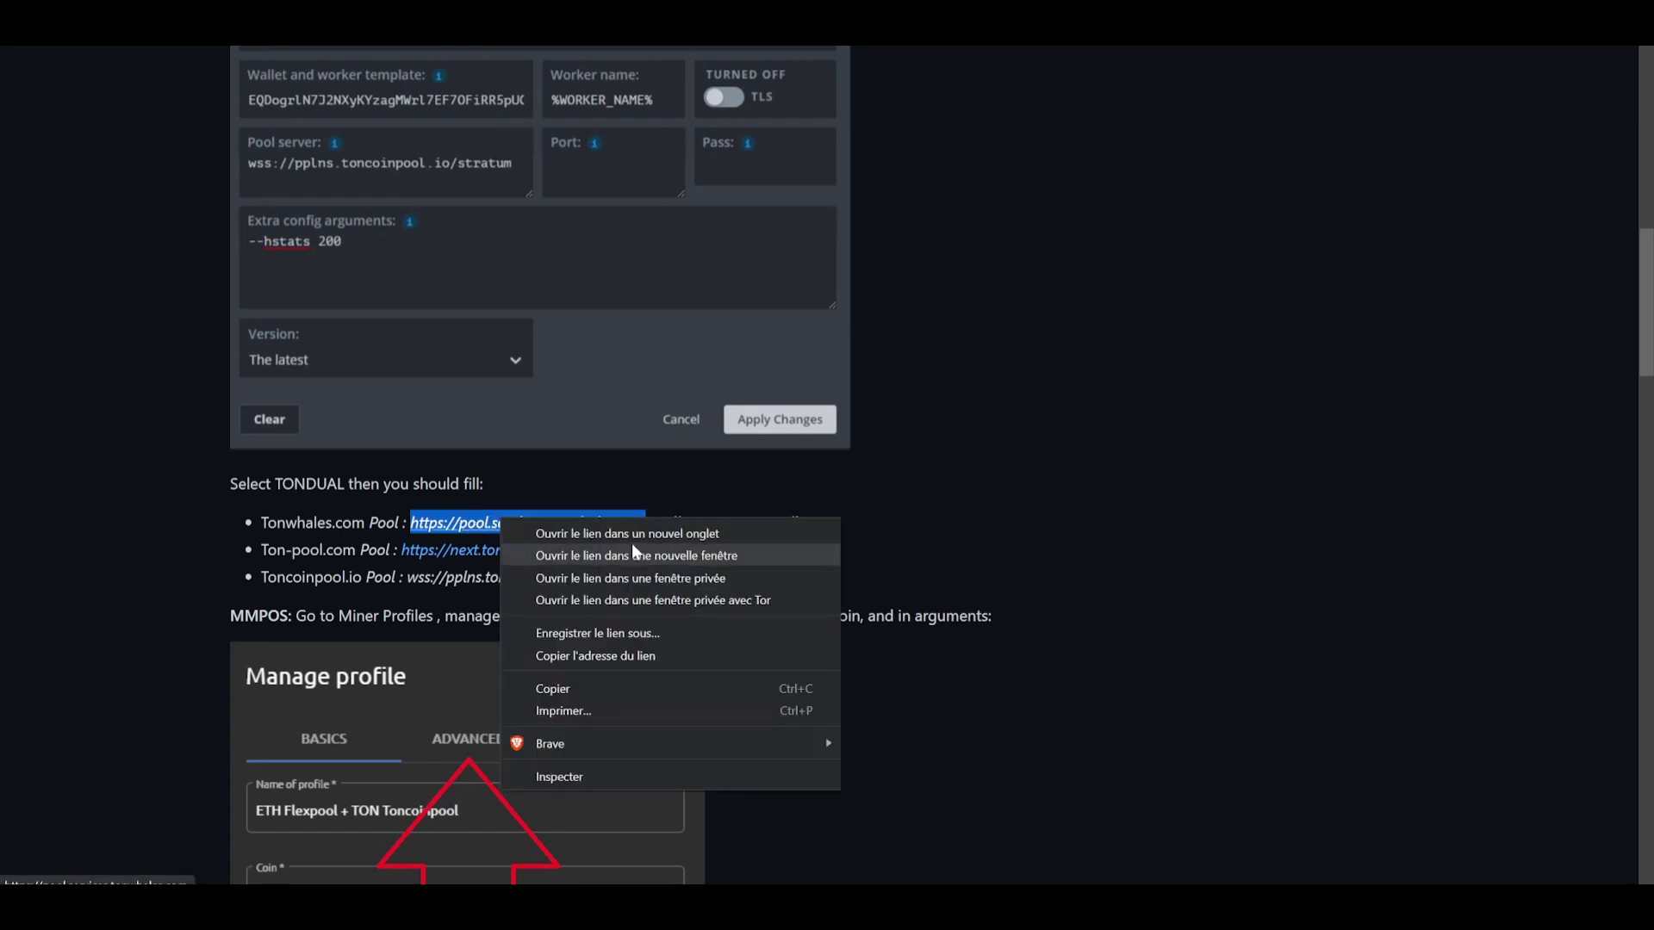
left_click(599, 685)
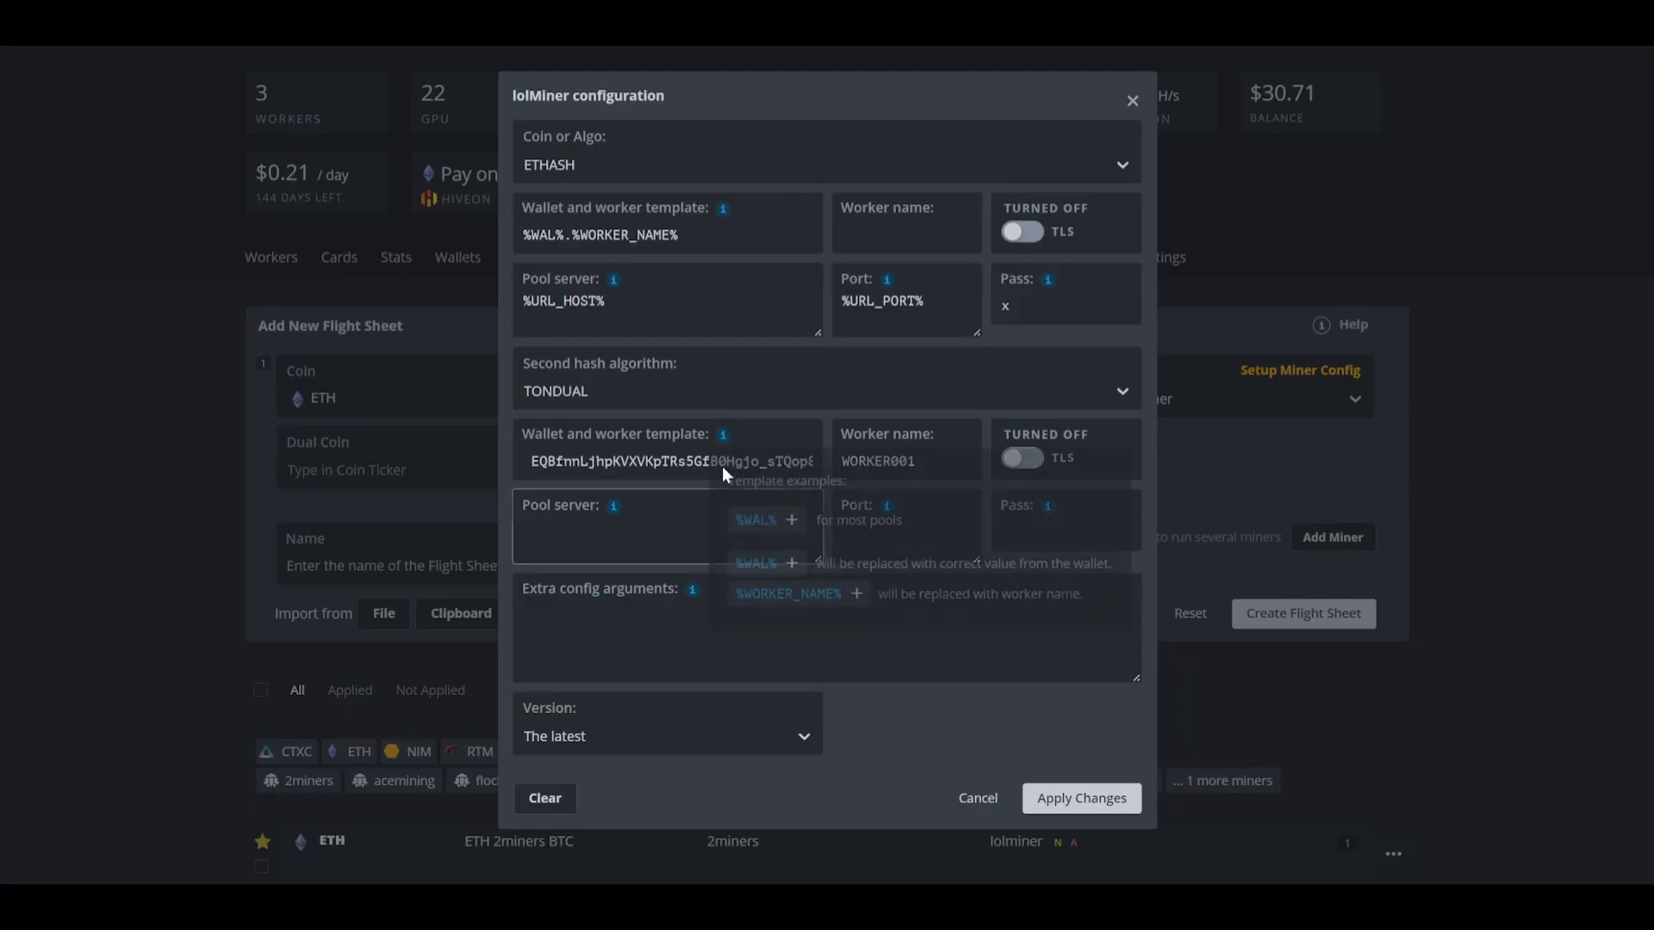
left_click(722, 527)
key("ctrl+v")
key("Tab")
key("Tab")
key("Tab")
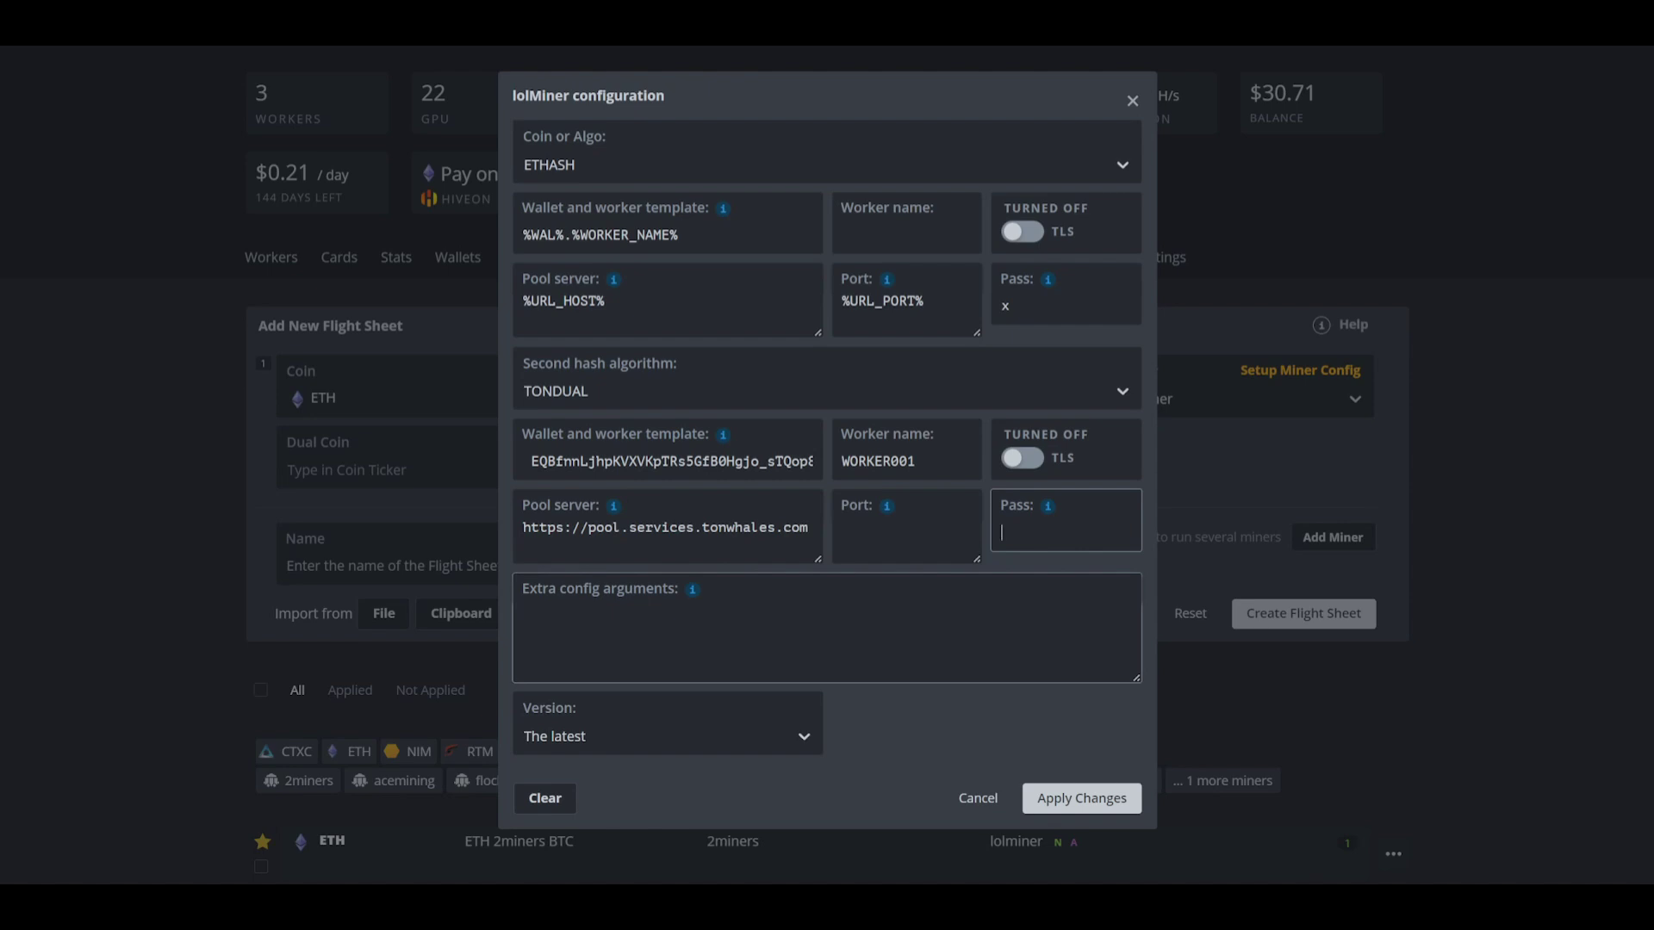
mouse_move(692, 593)
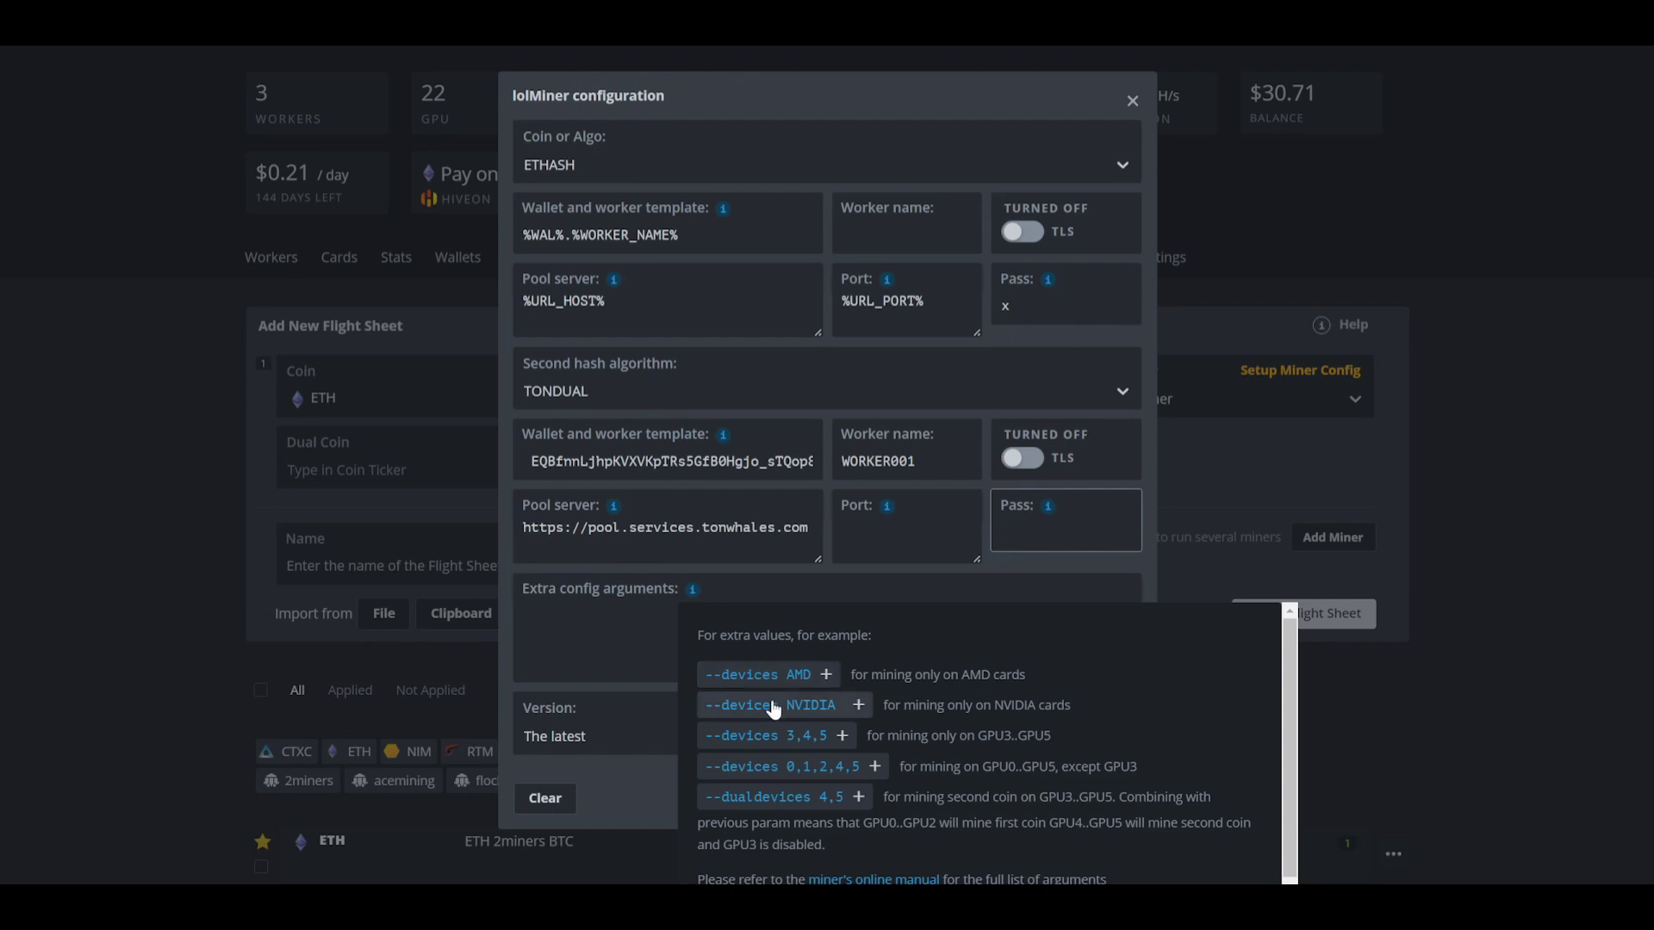
left_click(610, 642)
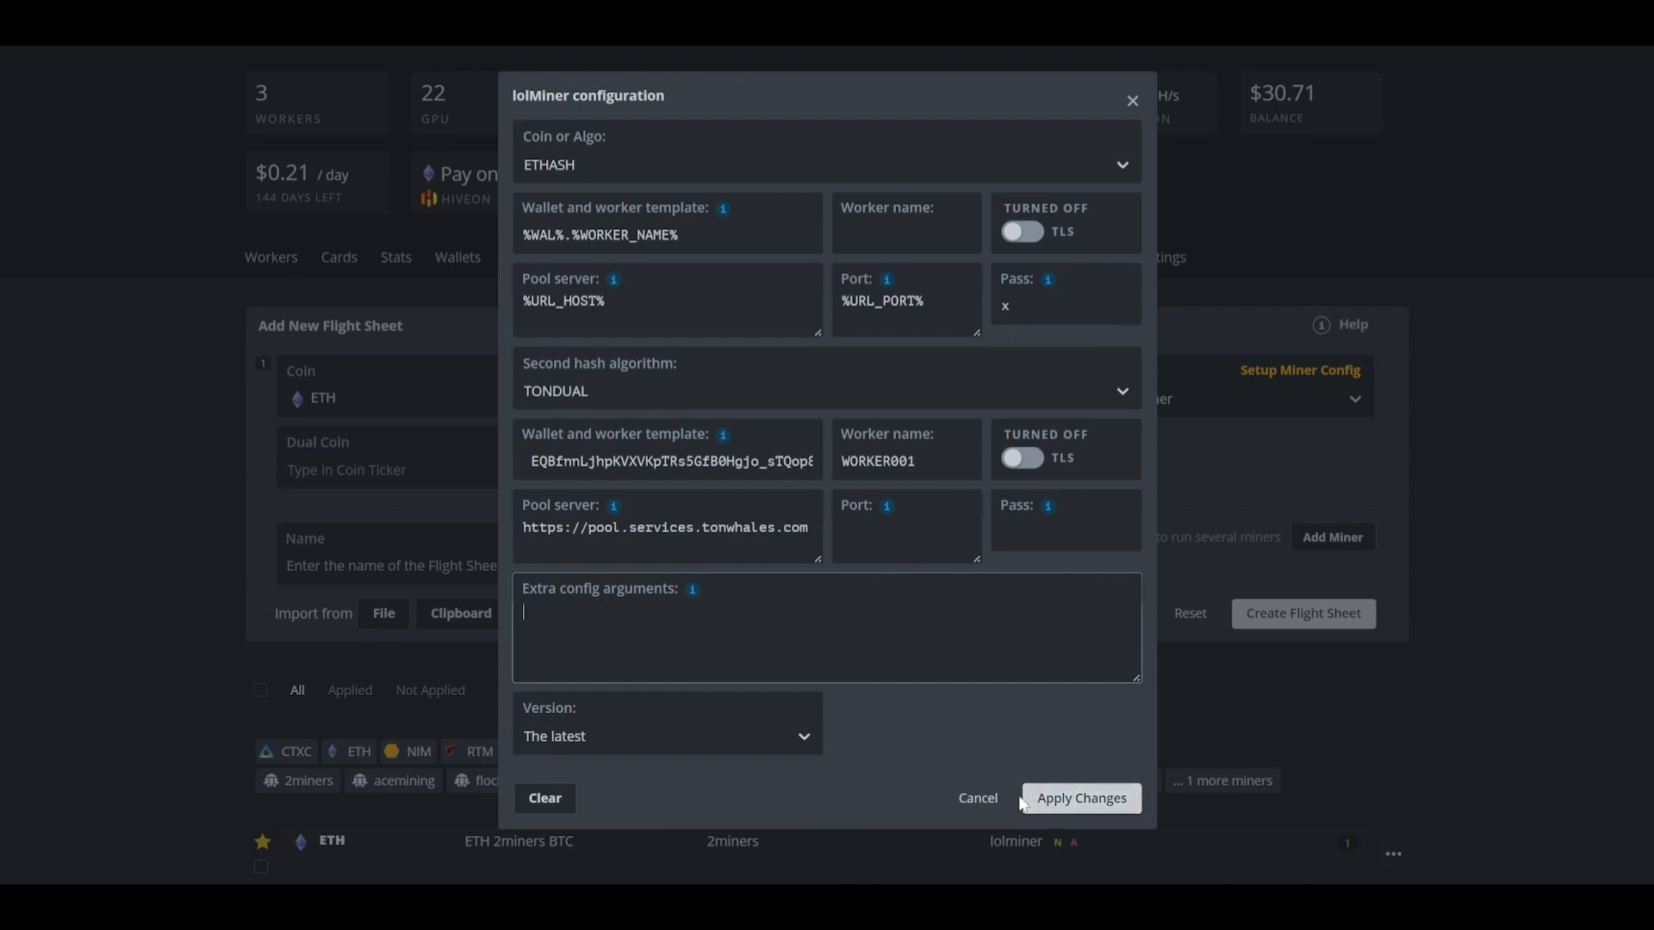
left_click(973, 801)
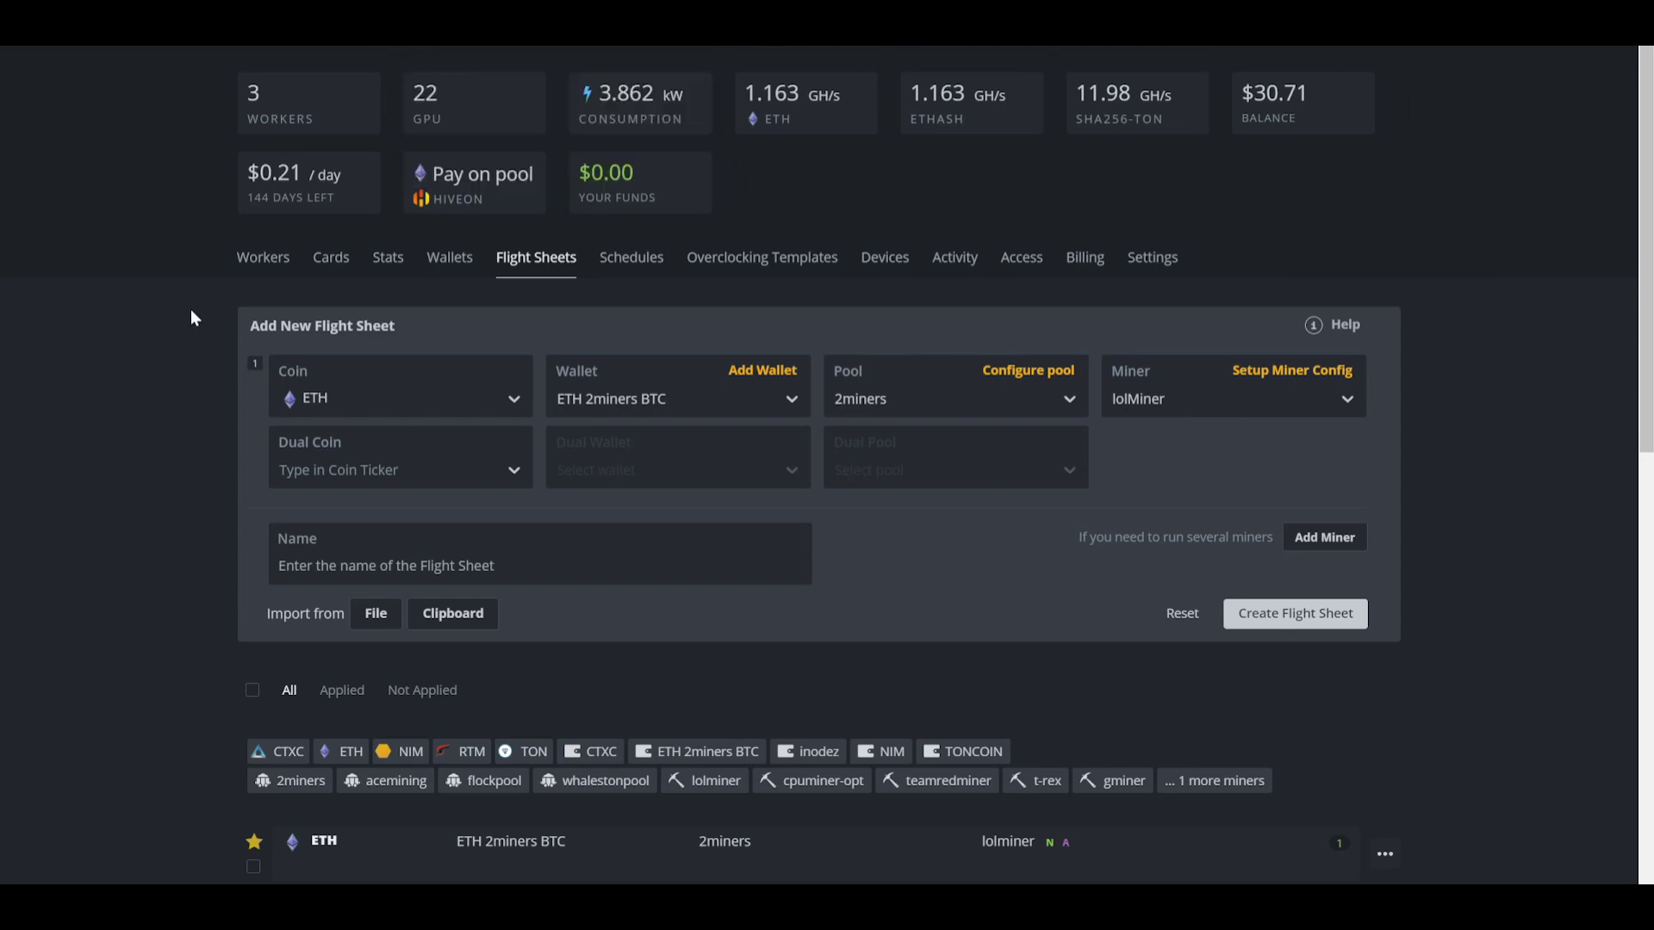
Step: Open WORKER003 from the Rigs list and launch its Shellinabox web terminal
mouse_move(504, 116)
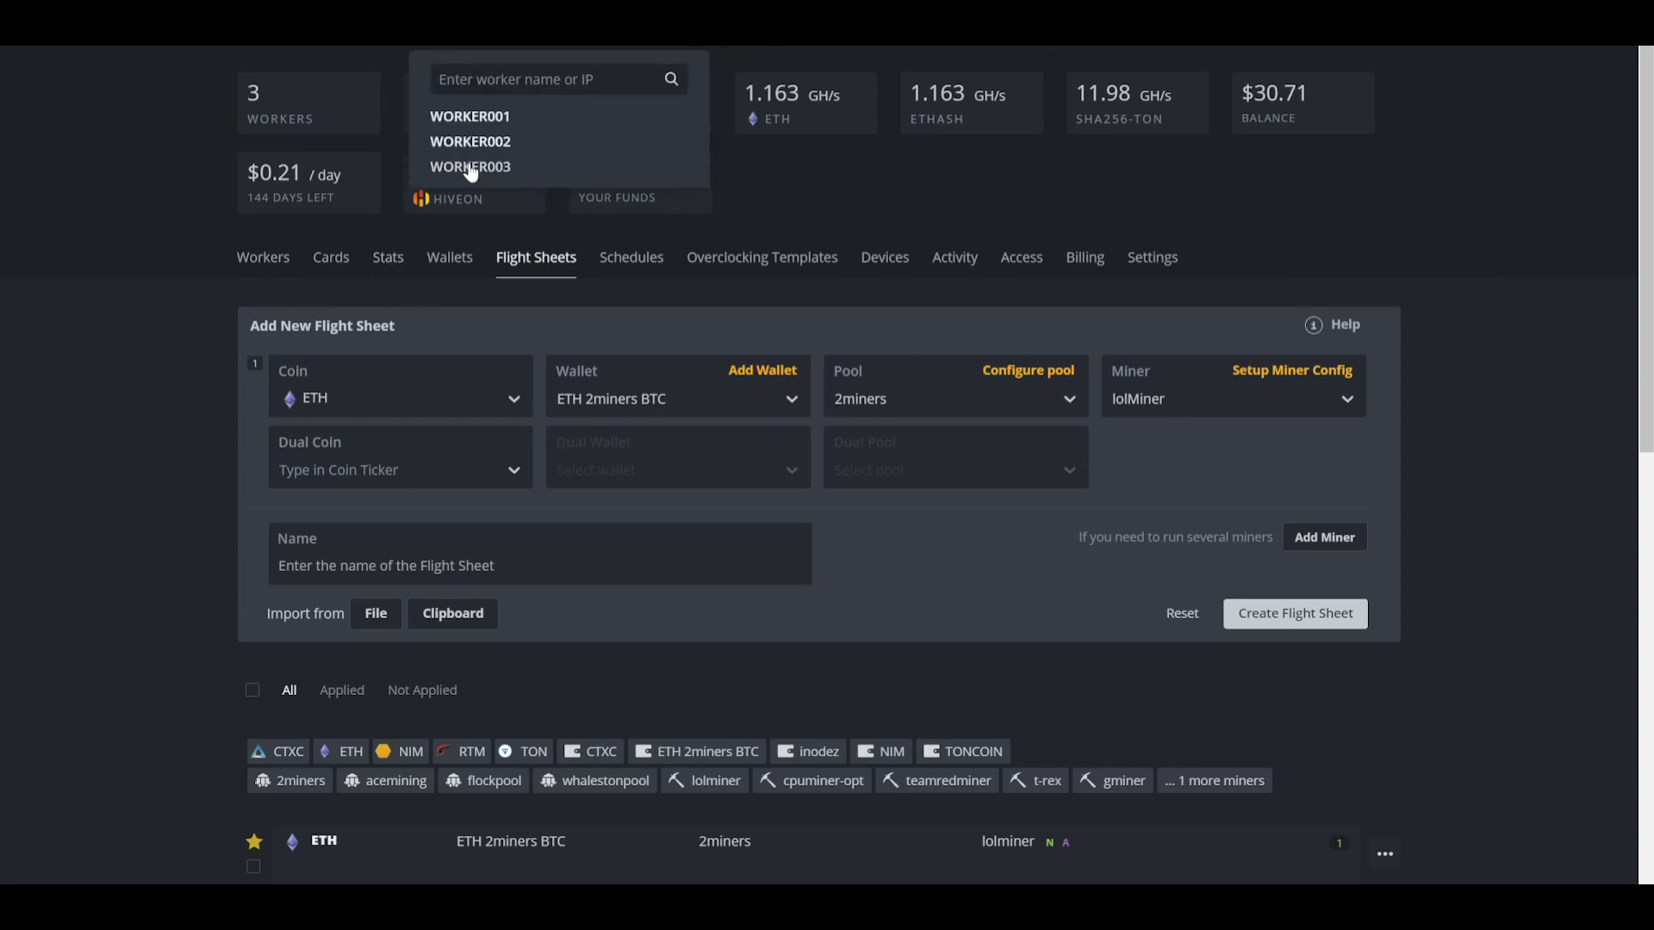
left_click(469, 167)
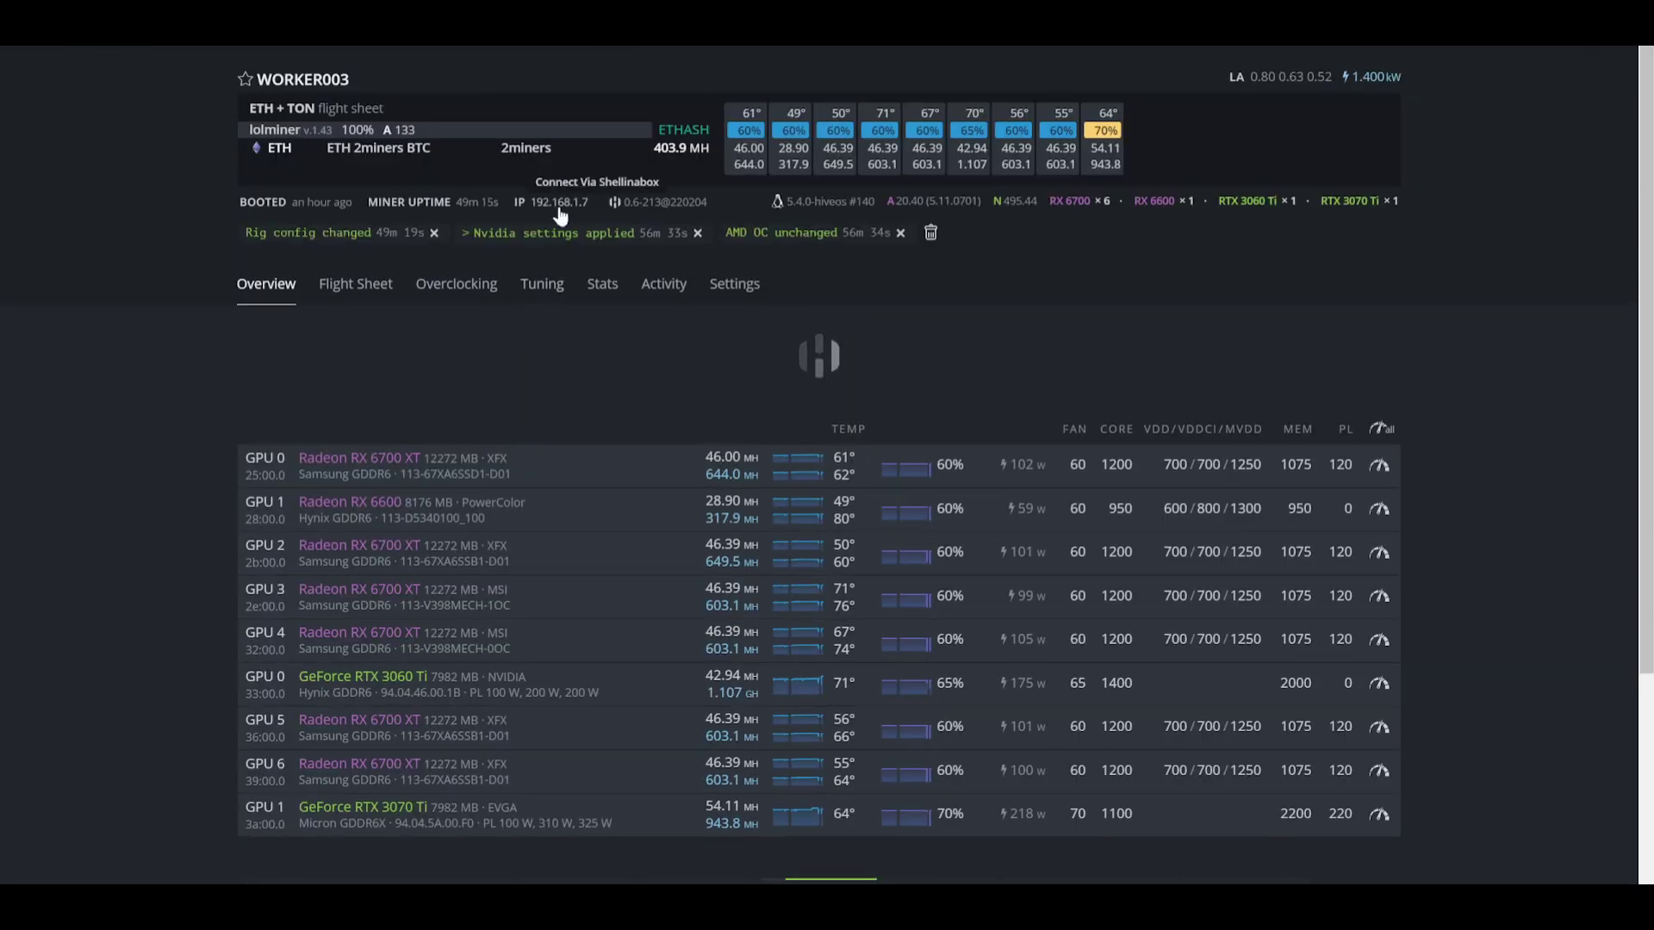
left_click(561, 212)
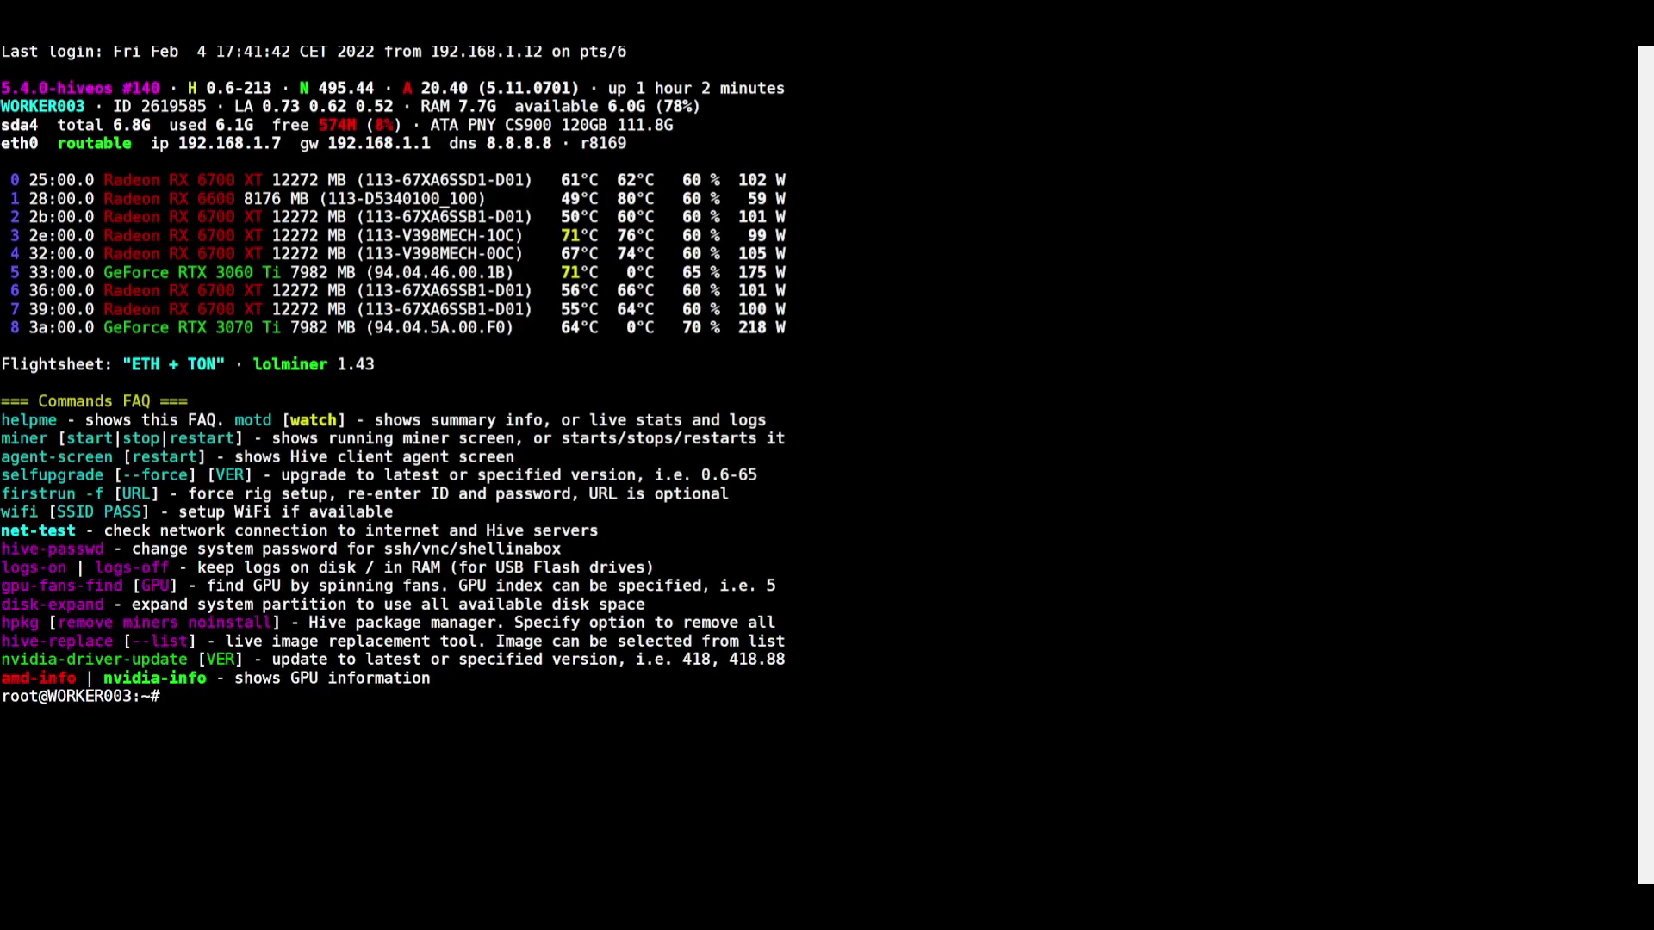
Step: Run 'motd watch' to stream live lolminer stats: Ethash ~404.6 Mh/s, SHA256-TON ~6084 Mh/s
type("motd xw")
key("BackSpace")
key("BackSpace")
type("watch")
key("Return")
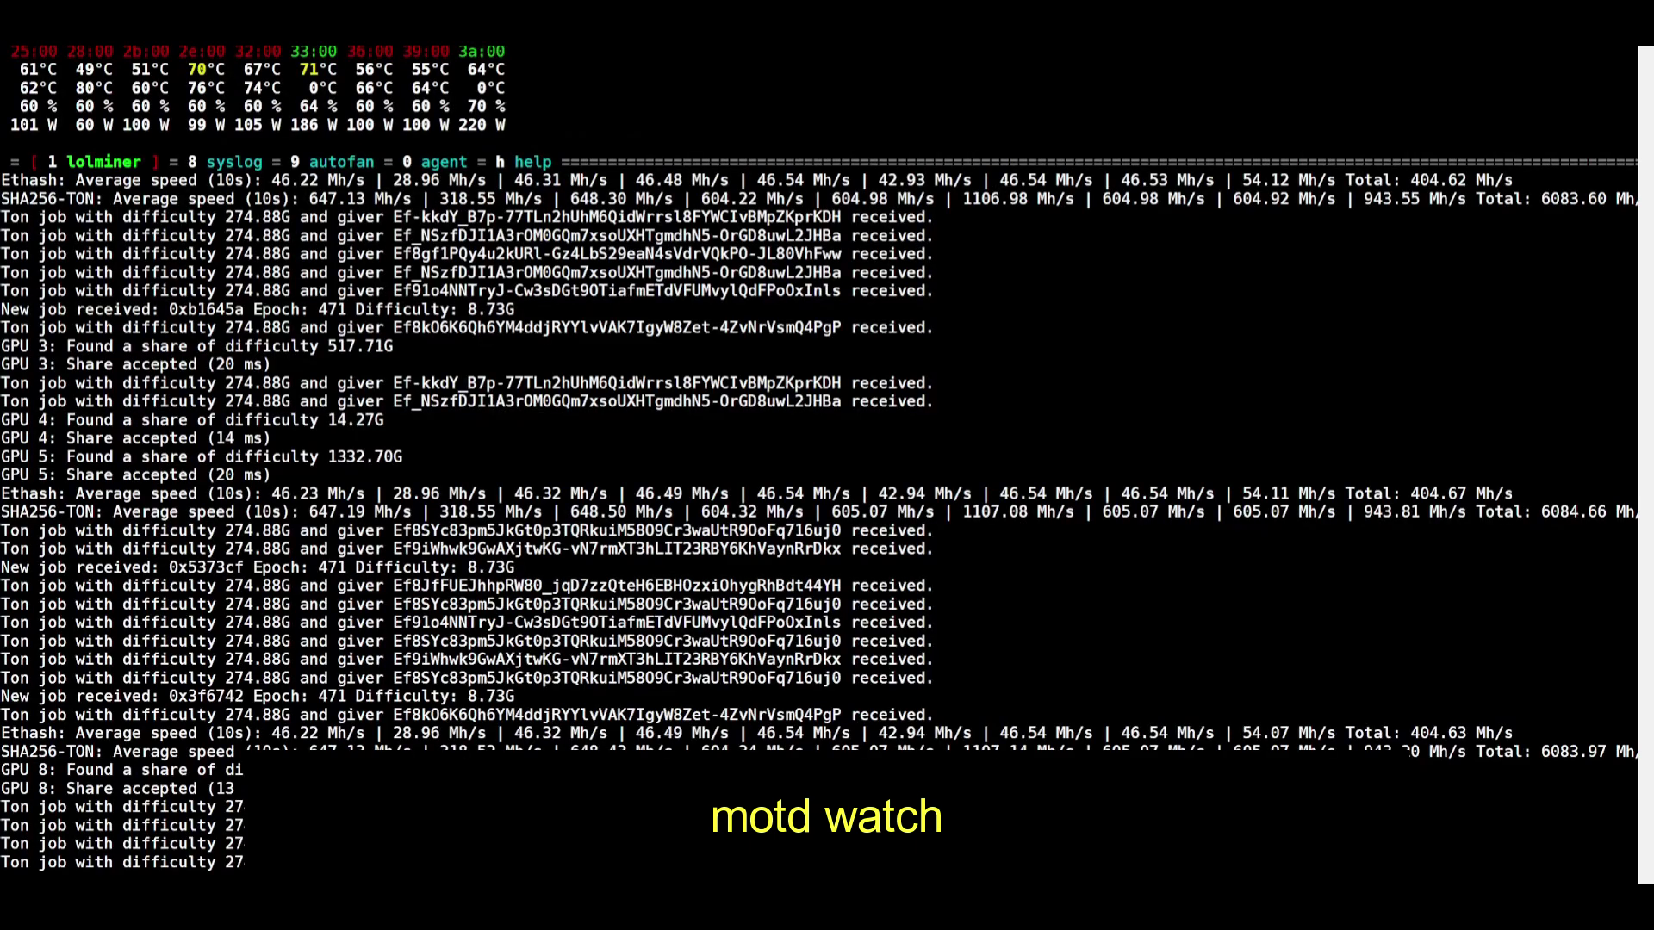